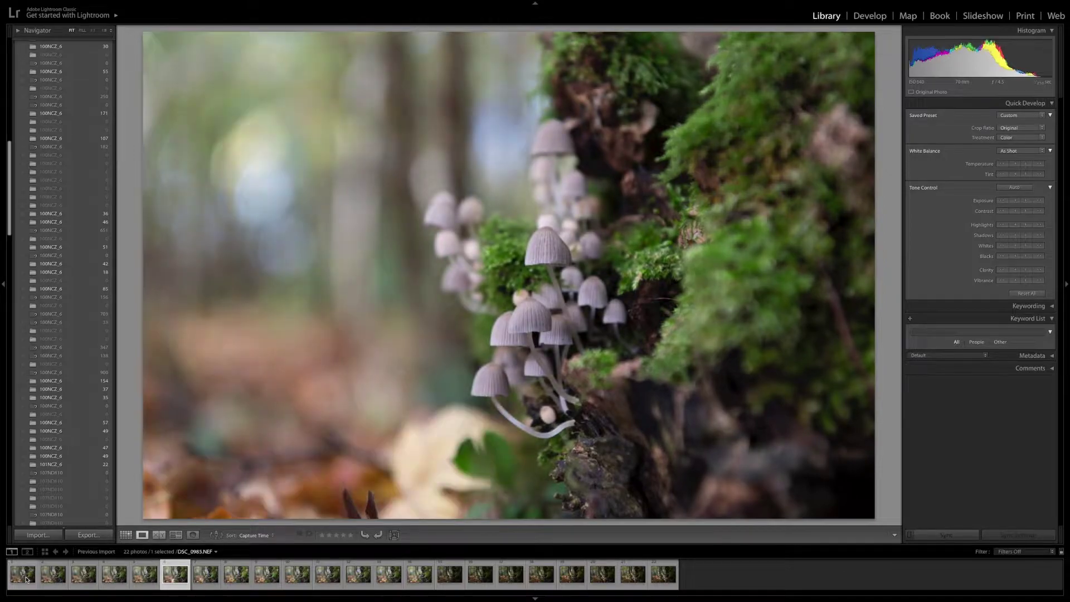
Page forward through the mushroom series from the sixth photo to the darker exposure DSC_0995
key("Right")
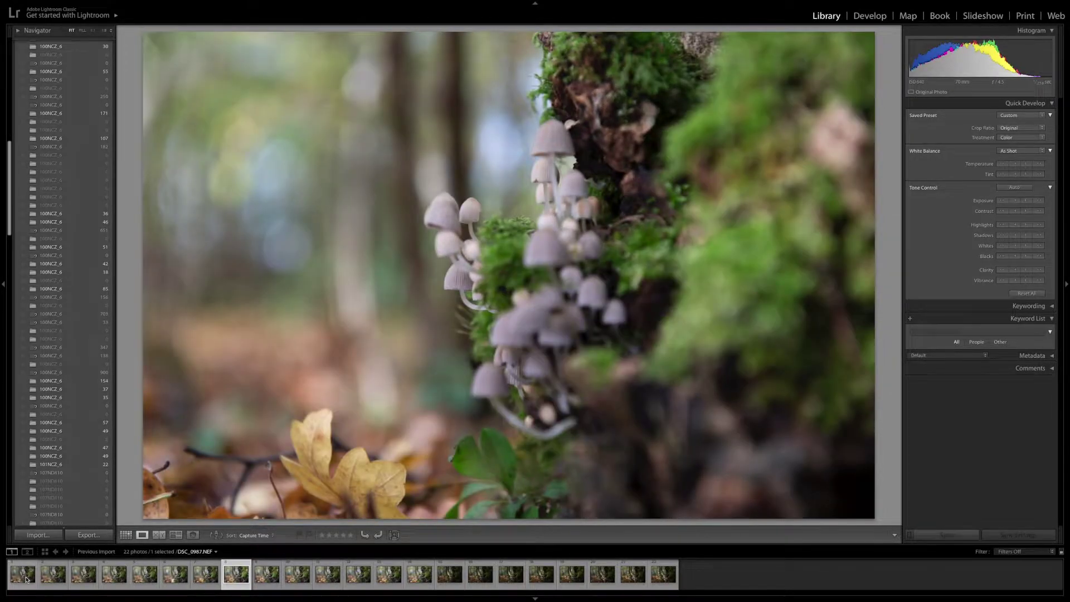
key("Right")
key("Right")
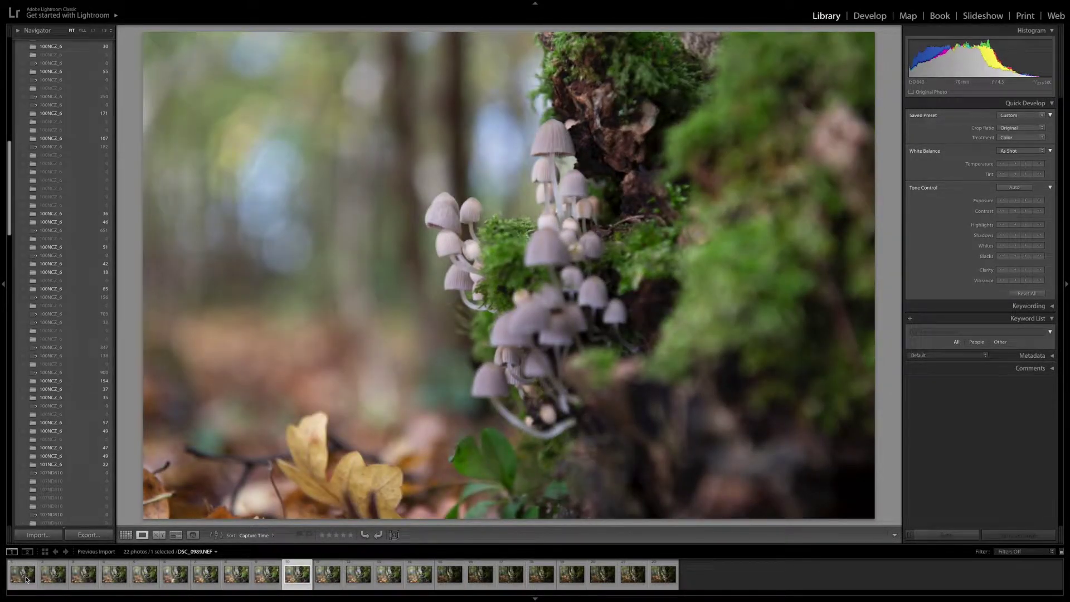
key("Right")
key("Right")
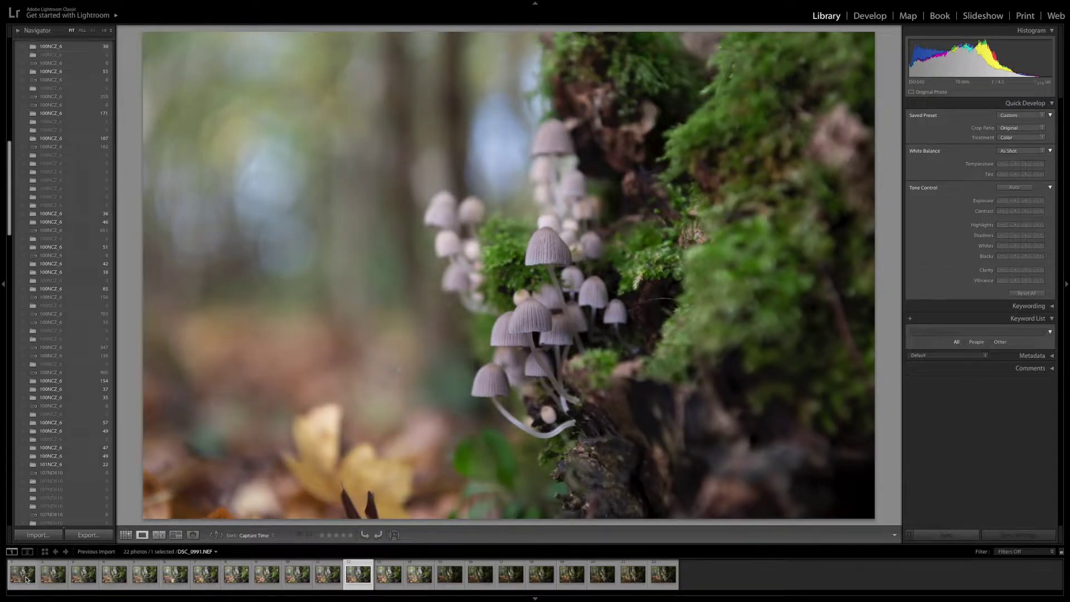
key("Right")
key("Right")
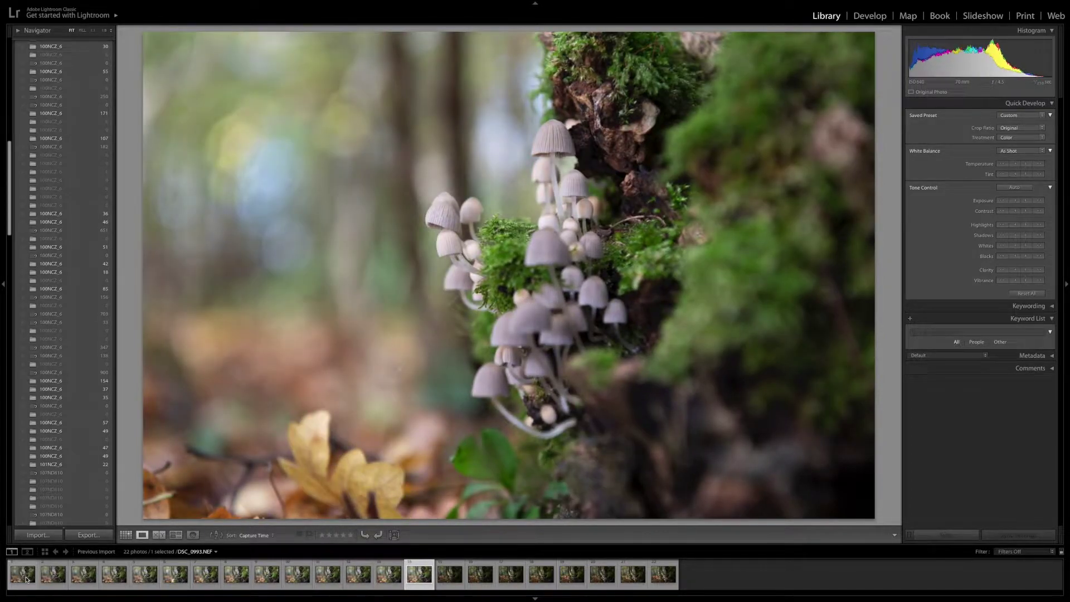
key("Right")
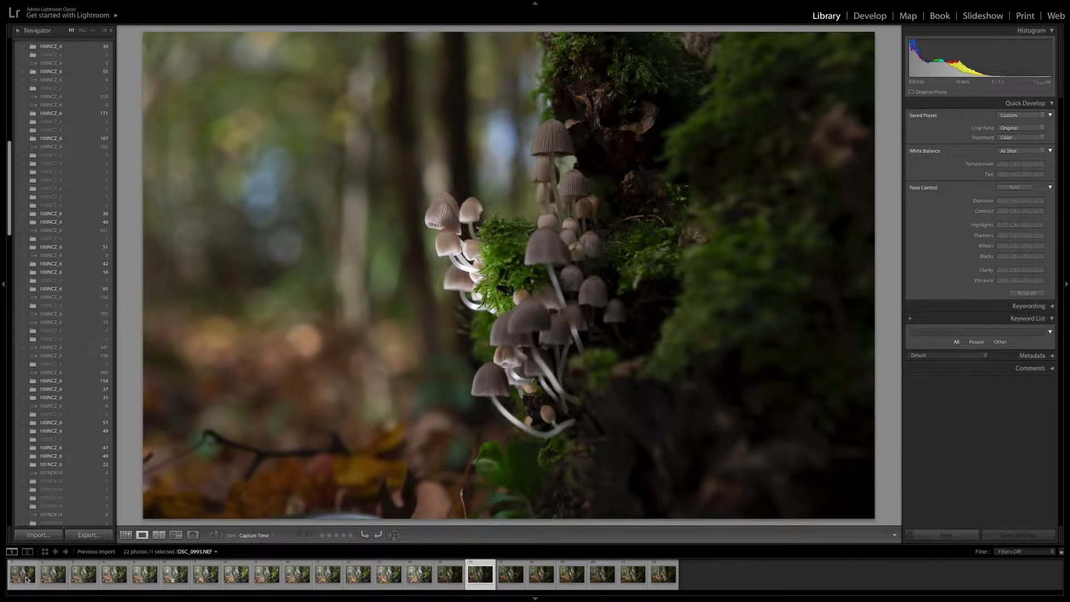
Page back through the mushroom series to the first photo, DSC_0980
key("Left")
key("Left")
key("Left")
key("Left")
key("Left")
key("Left")
key("Left")
key("Left")
key("Left")
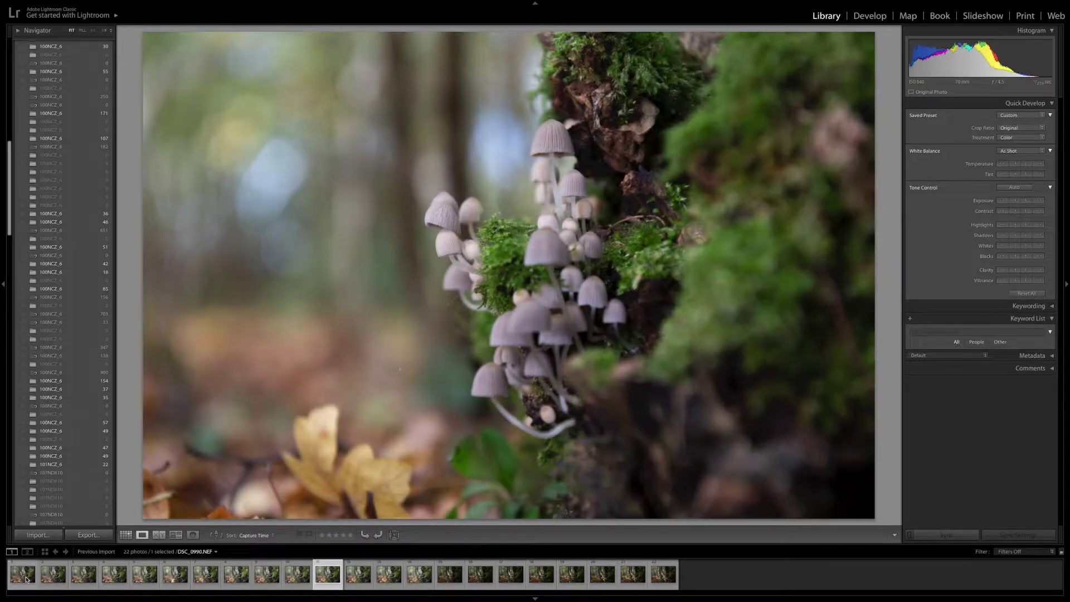
key("Left")
key("Left")
key("Left")
key("Left")
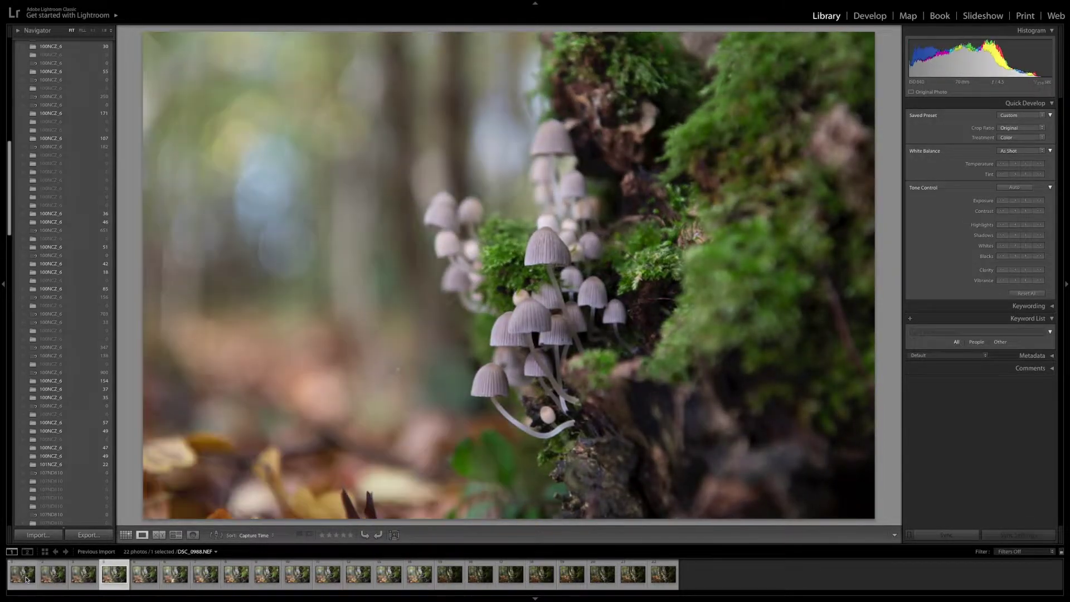
key("Left")
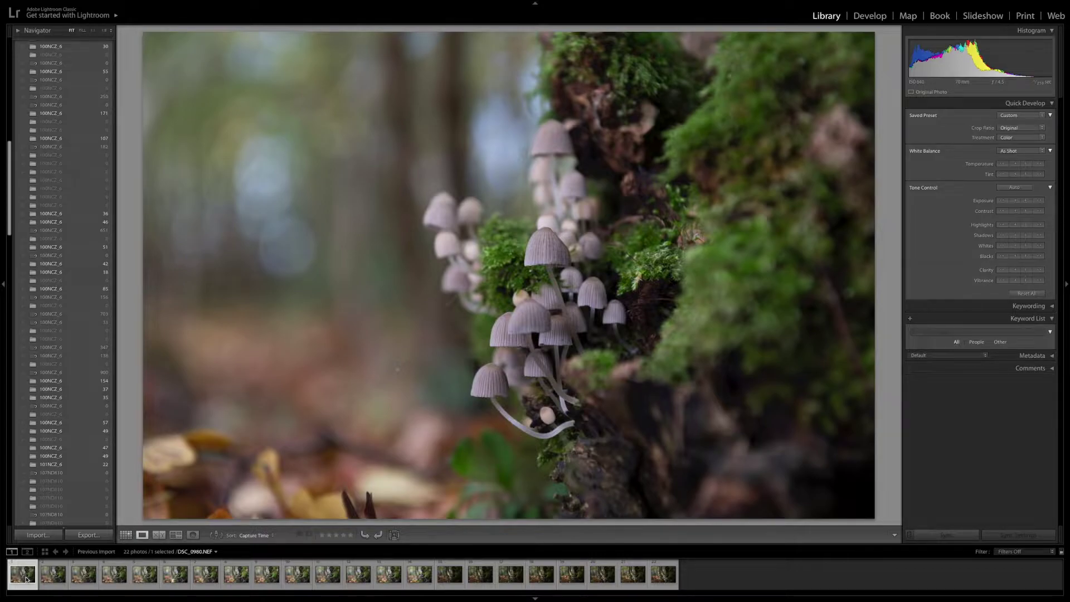
Compare the focus shift from the second to the seventh photo, and return to the third photo
left_click(54, 579)
left_click(84, 580)
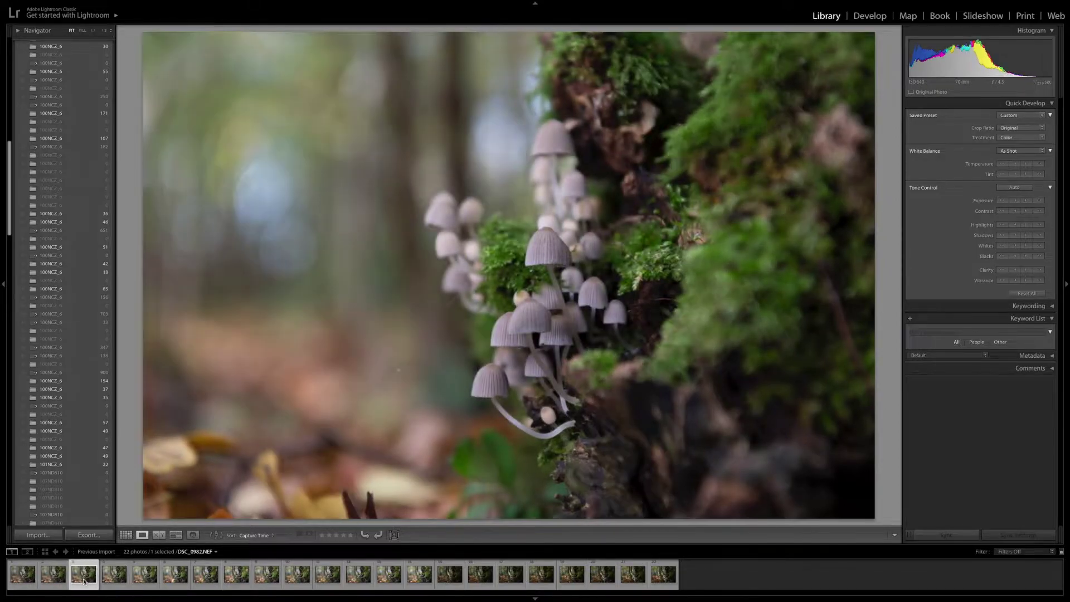
key("Right")
key("Right")
key("Right")
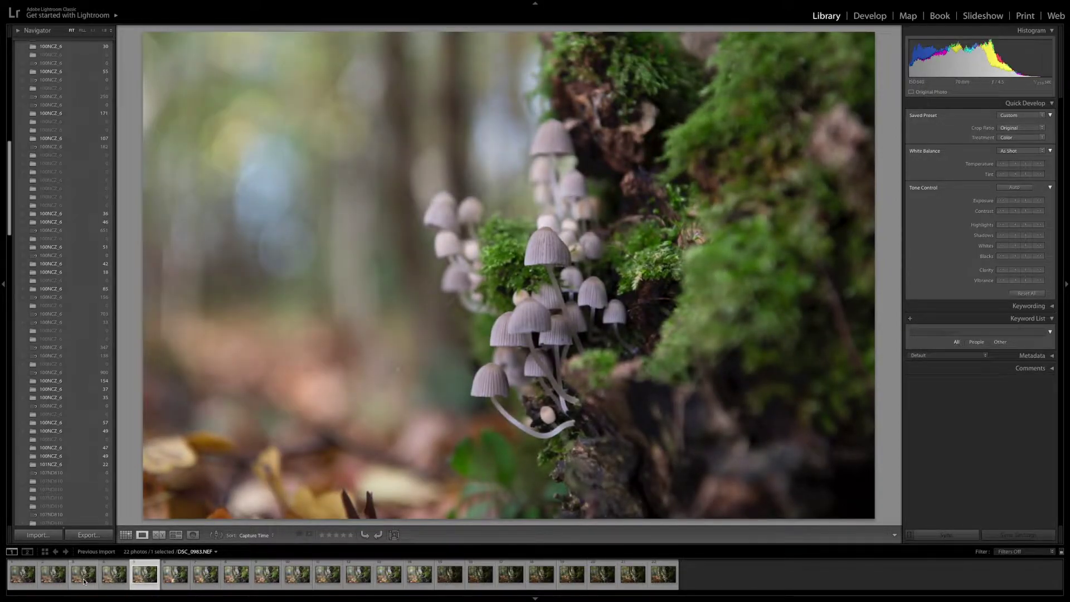
key("Right")
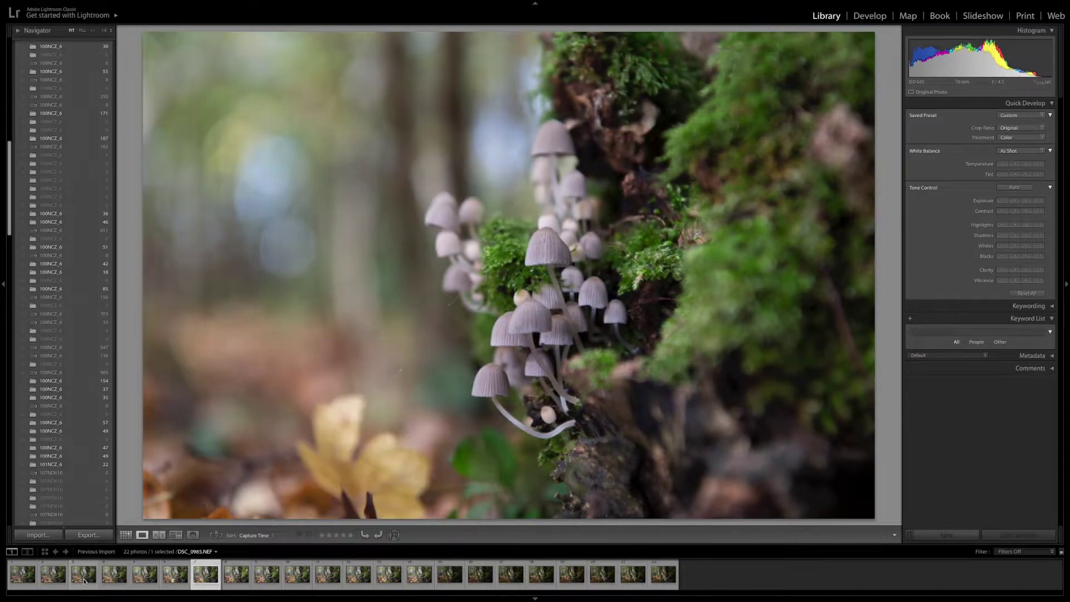
key("Left")
key("Left")
key("Left")
key("Left")
key("Left")
key("Left")
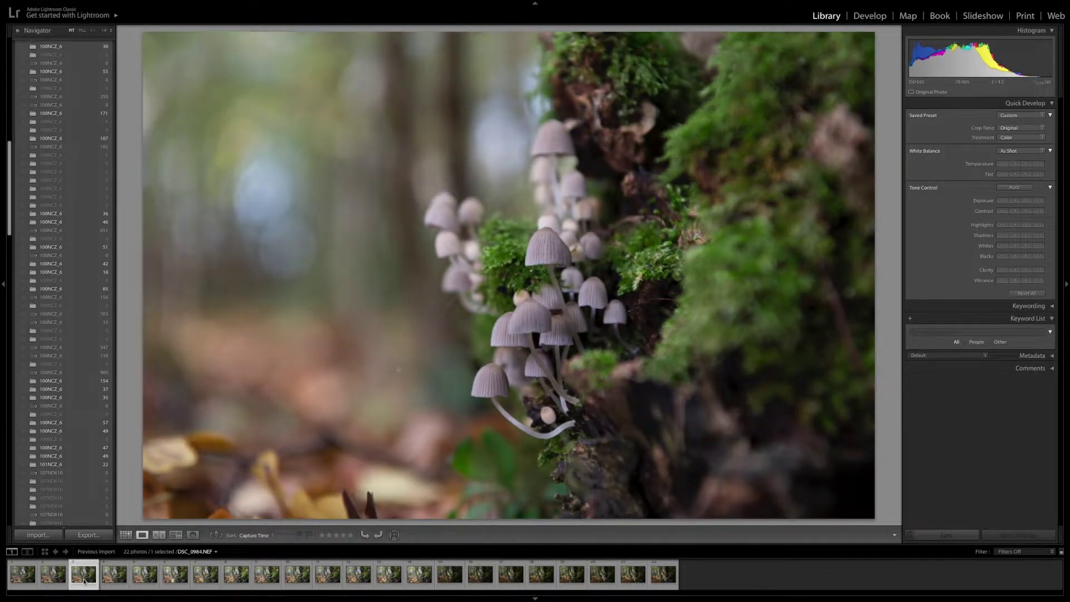
Flip through the early frames once more and return to the first photo, DSC_0980
key("Right")
key("Right")
key("Right")
key("Right")
key("Right")
key("Right")
key("Right")
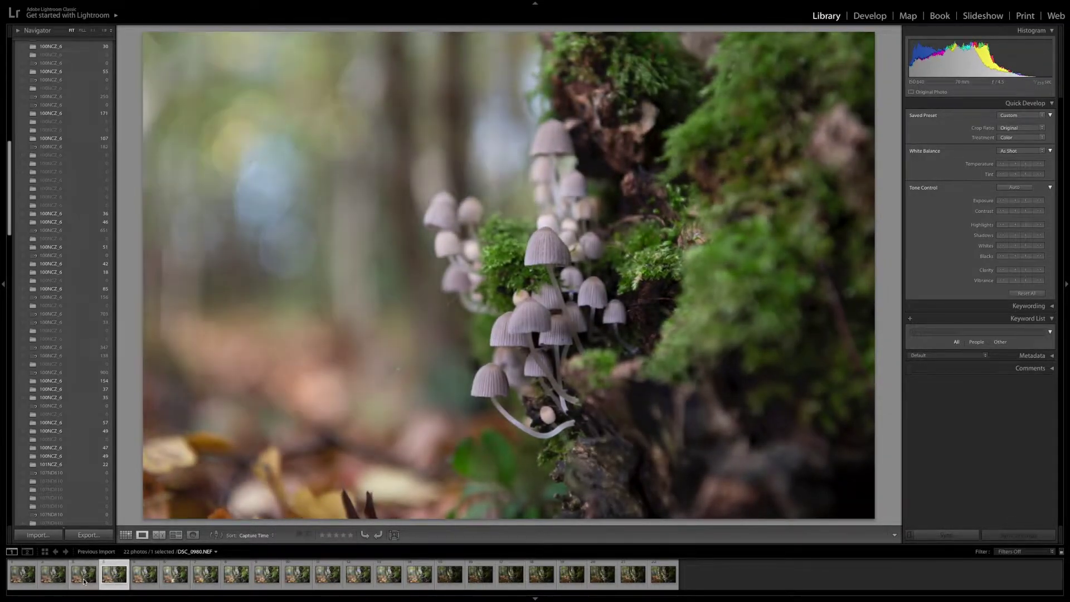
key("Left")
key("Left")
key("Left")
key("Left")
key("Left")
key("Left")
key("Left")
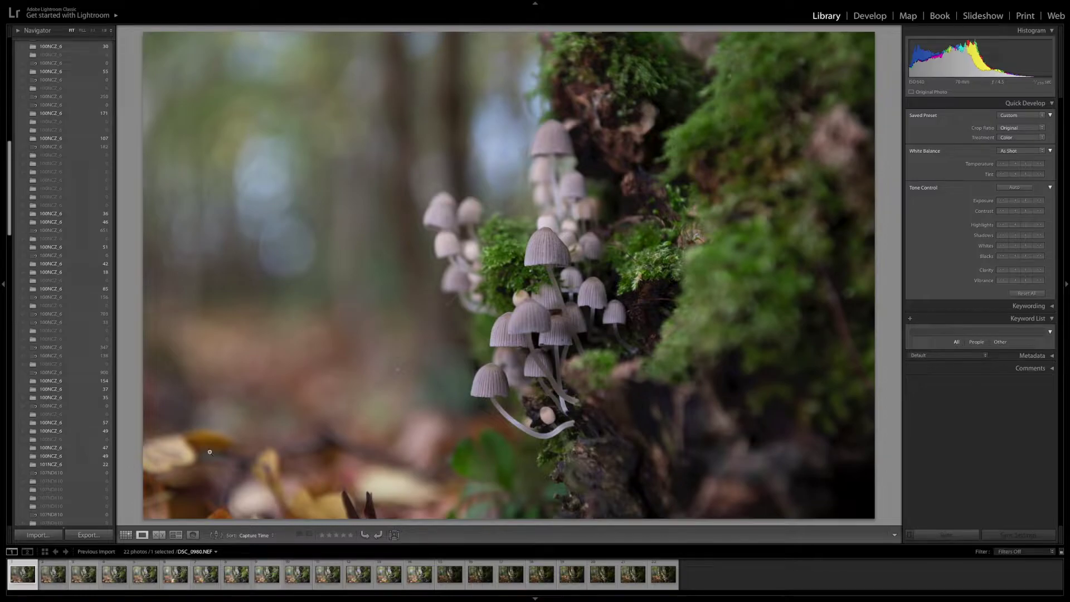
Advance to the third photo, DSC_0982, and inspect the lowest mushroom cap up close for sharpness
key("Right")
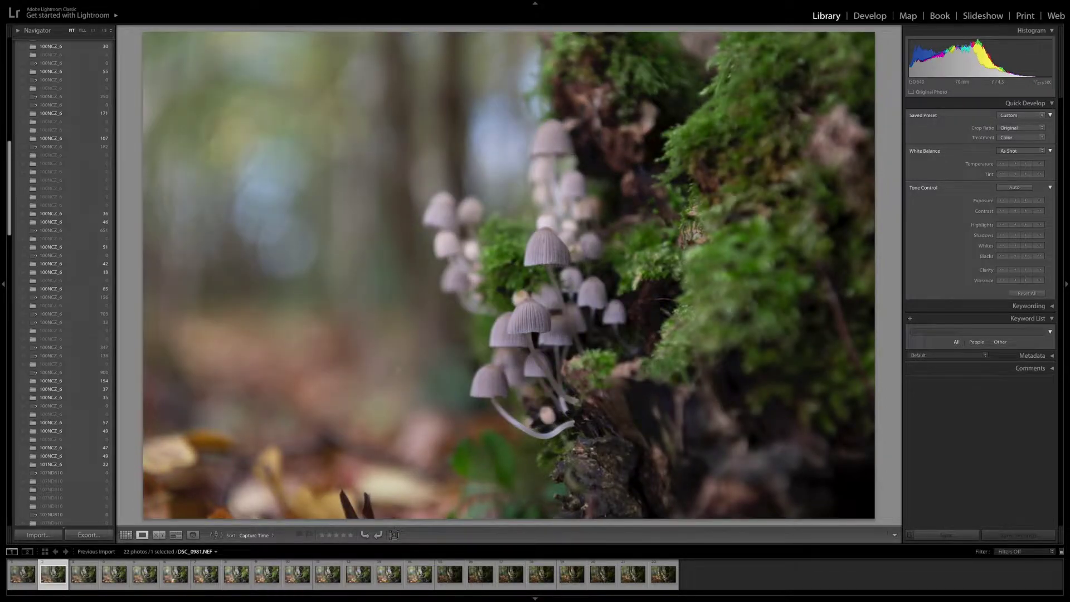
key("Right")
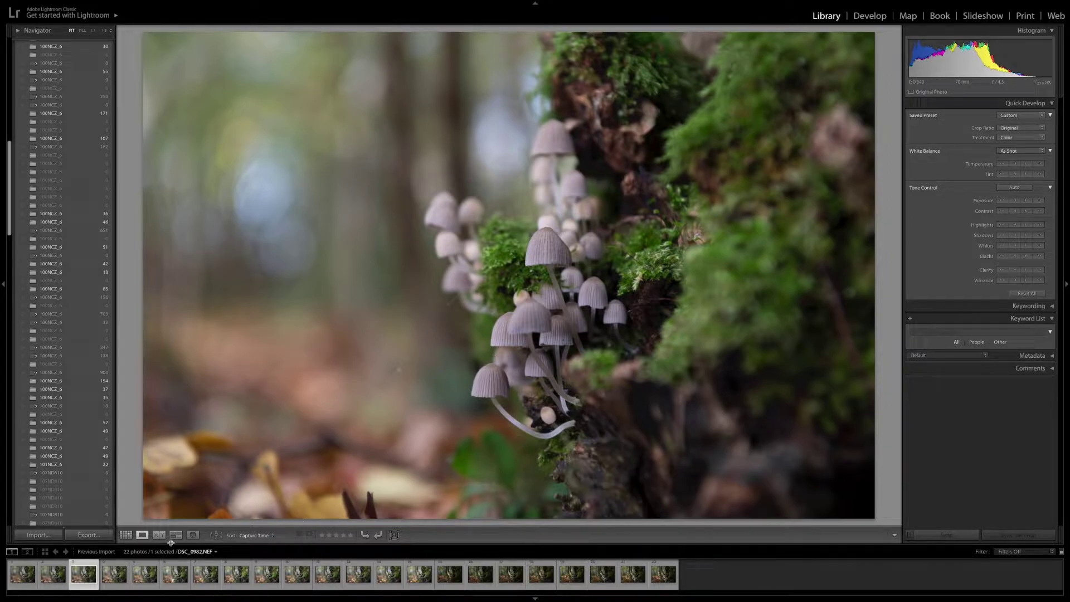
left_click(488, 394)
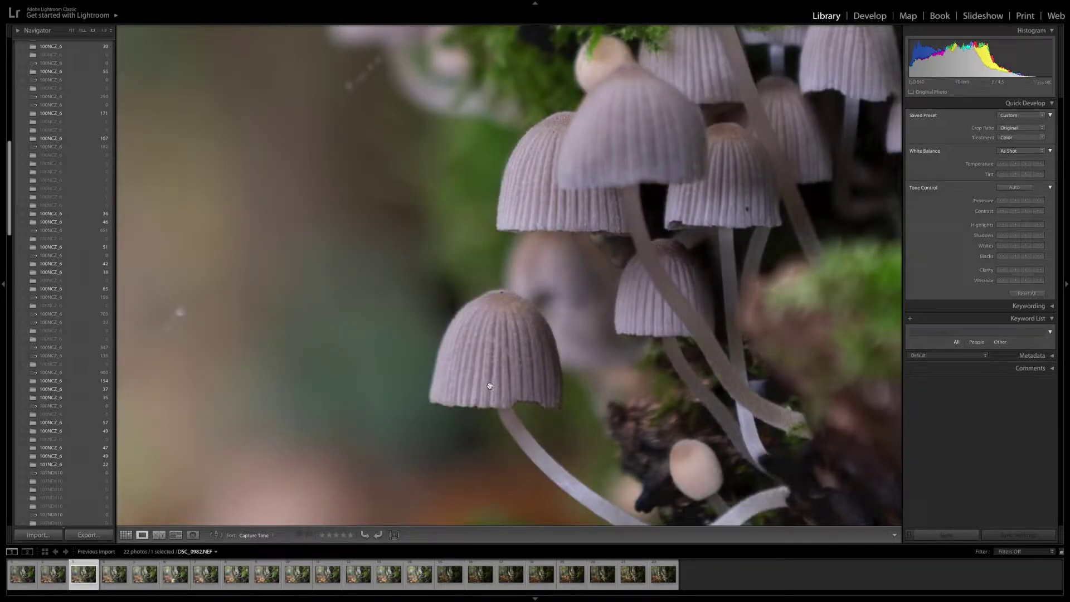
left_click(489, 385)
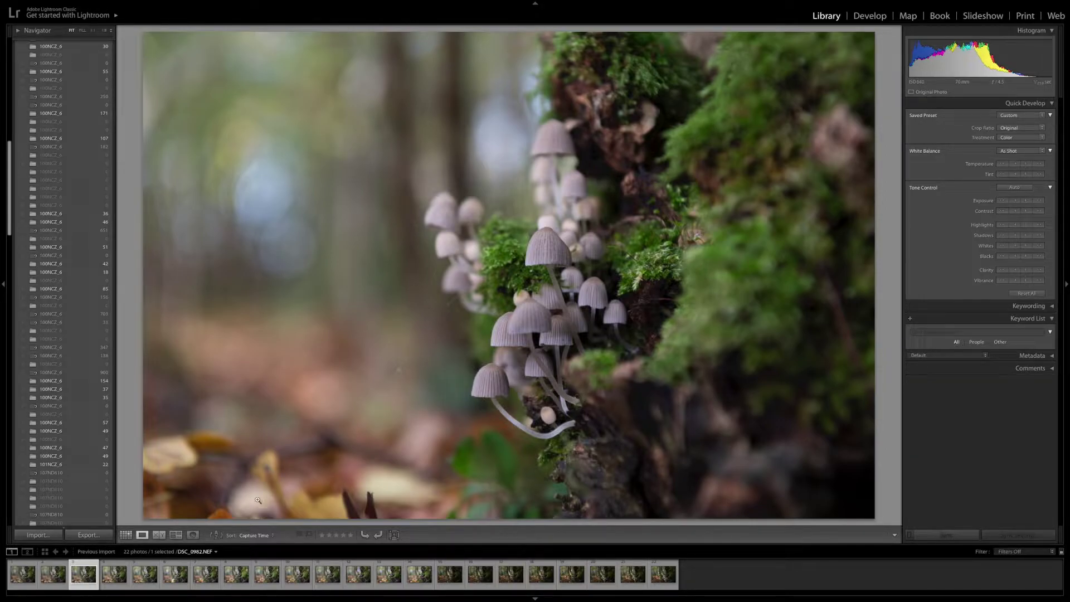
View the frames from DSC_0983 to DSC_0985 and go back to the first photo
left_click(113, 576)
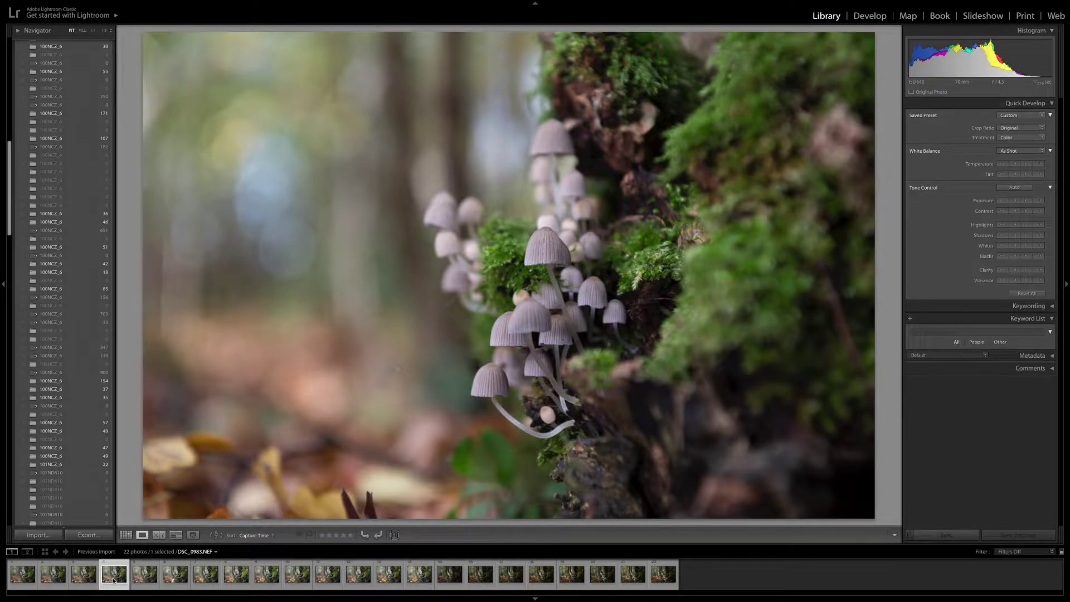
key("Right")
key("Right")
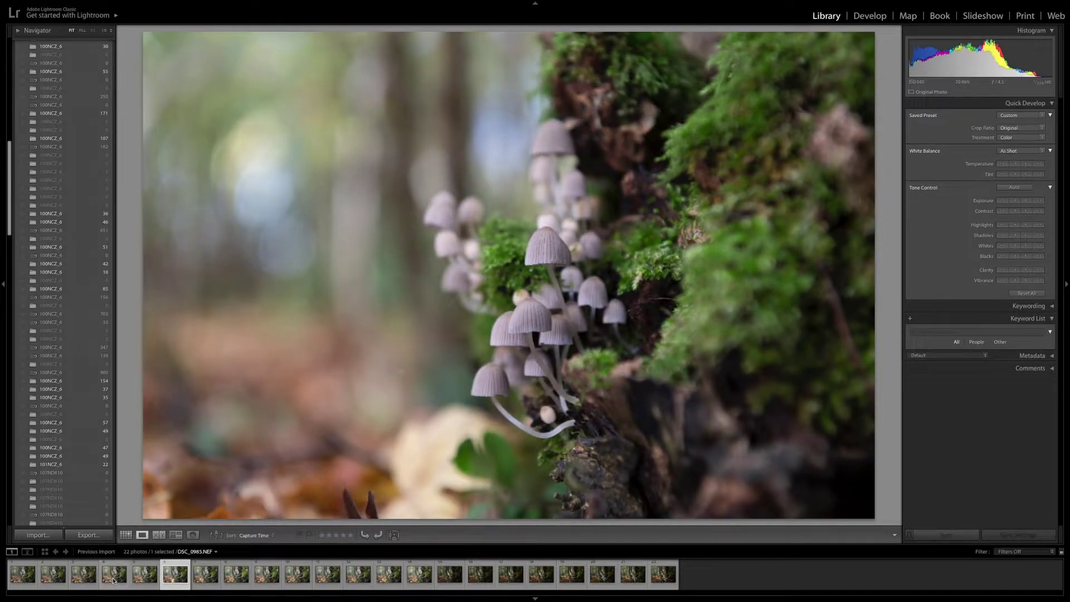
key("Left")
key("Left")
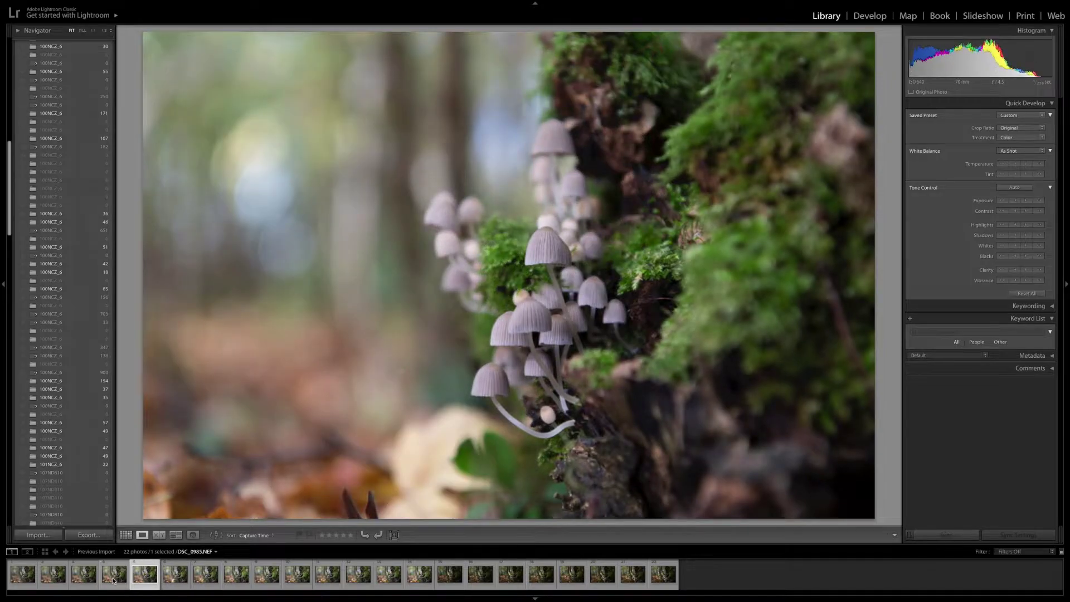
key("Left")
key("Left")
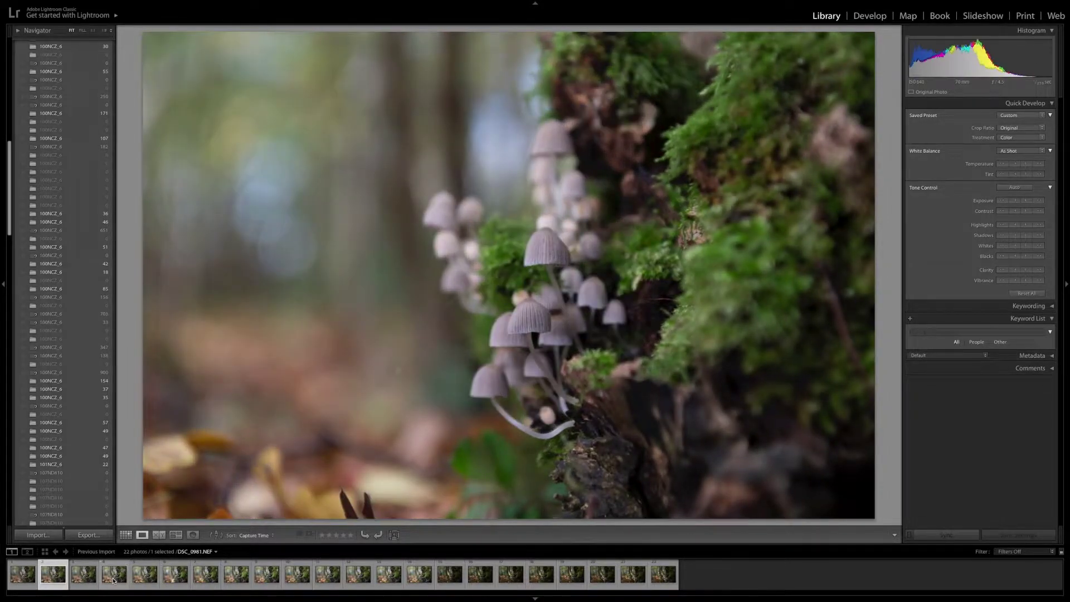
key("Left")
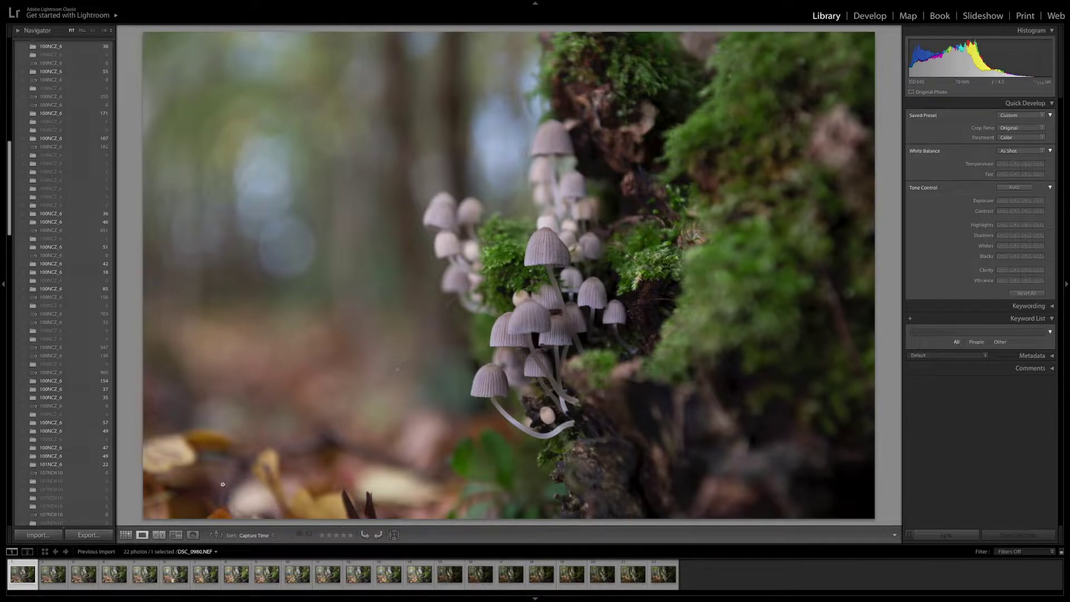
Advance through the frames from the first photo to the fifth, DSC_0984
key("Right")
key("Right")
key("Right")
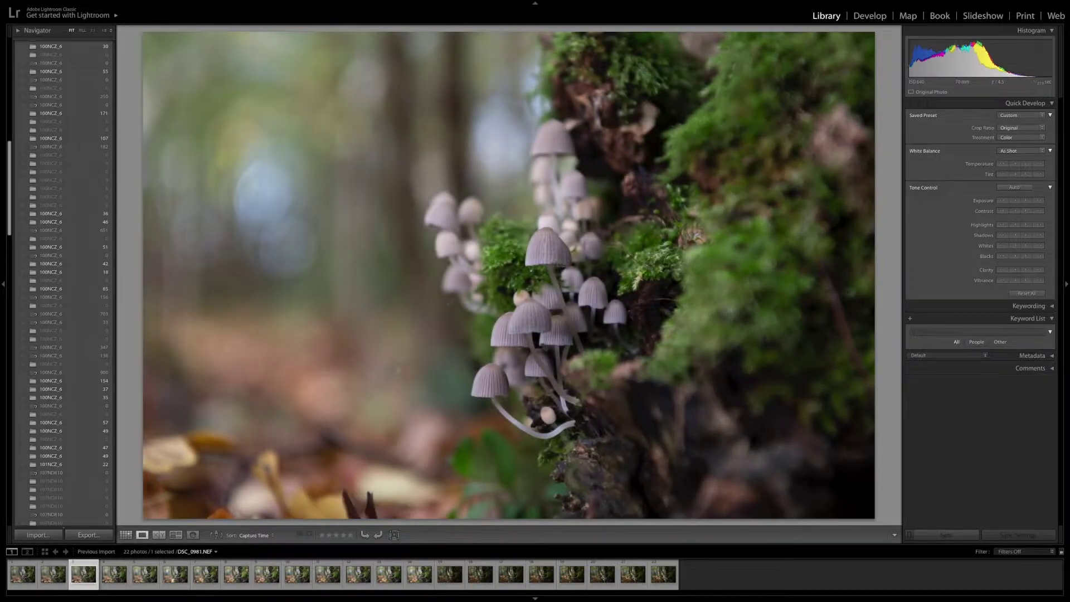
key("Right")
key("Right")
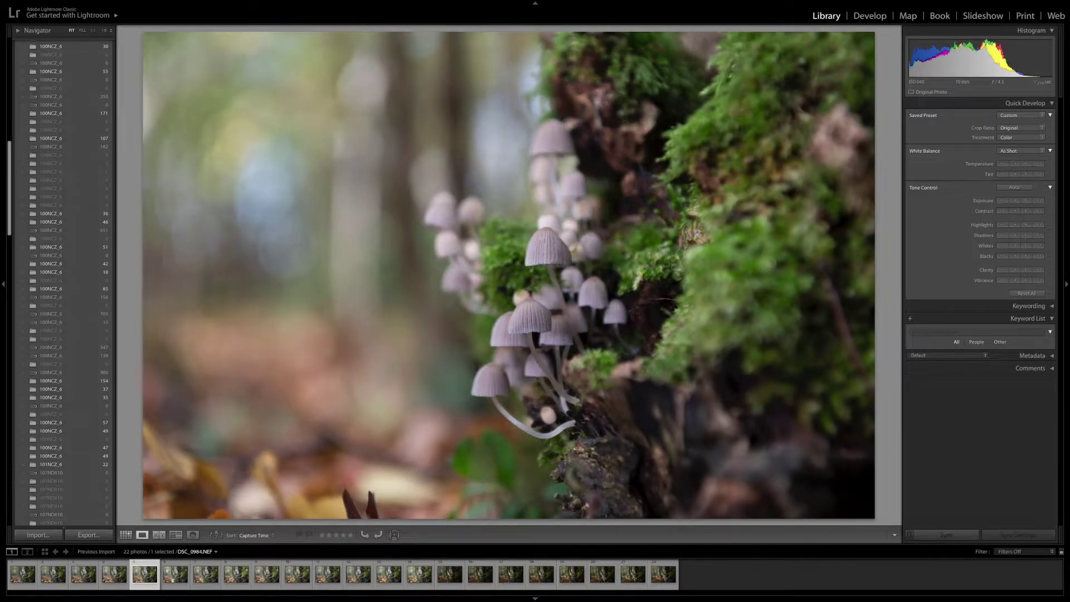
Switch repeatedly between the fourth and fifth photos to compare their focus and framing
key("Left")
key("Right")
key("Left")
key("Right")
key("Left")
key("Right")
key("Left")
key("Right")
key("Left")
key("Right")
Continue through the brighter frames to the twelfth photo, examining where the focus falls on the mushrooms
key("Right")
key("Right")
key("Right")
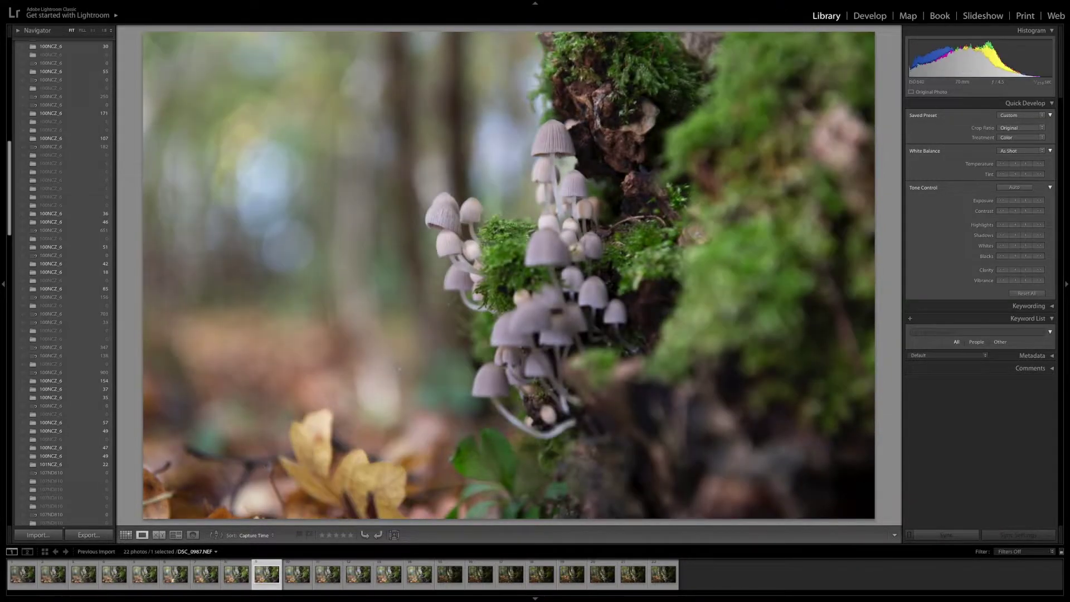
key("Left")
key("Right")
key("Right")
key("Right")
key("Right")
key("Right")
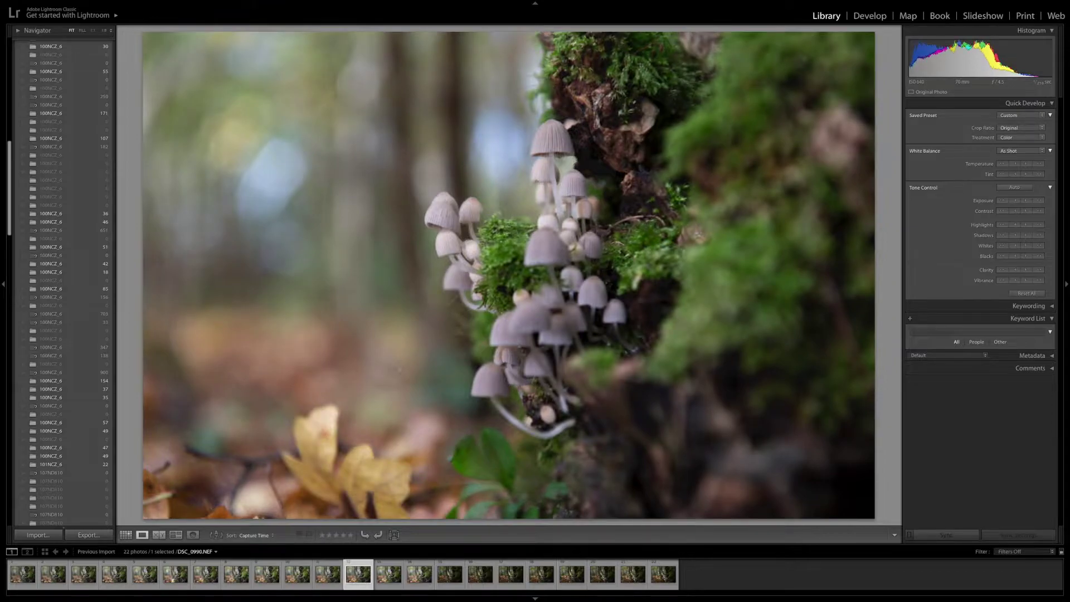
Move on to the darker exposures and show DSC_0995
key("Right")
key("Right")
key("Right")
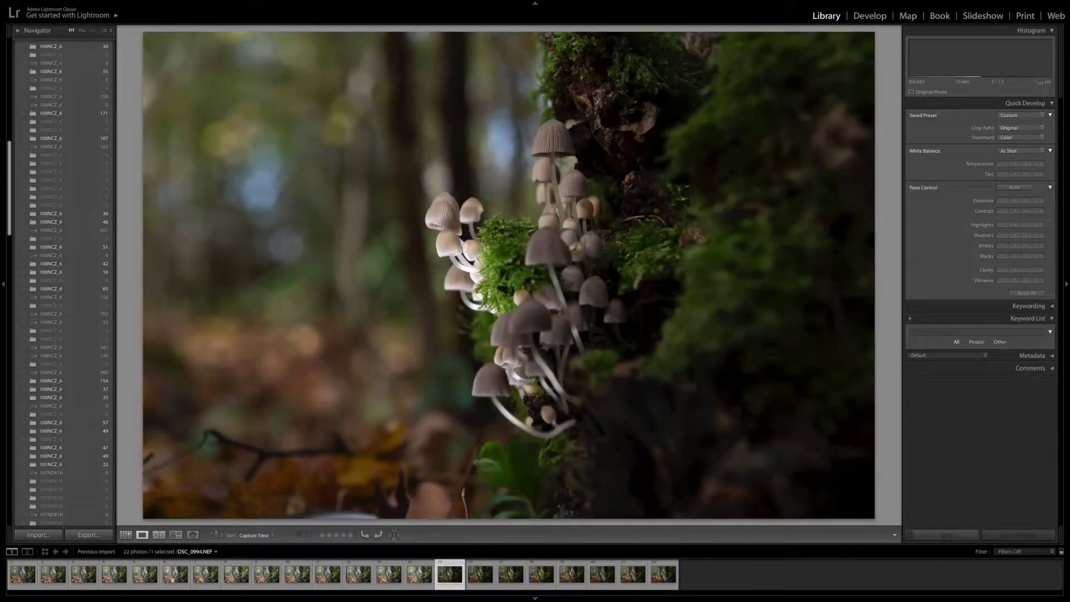
key("Right")
key("Left")
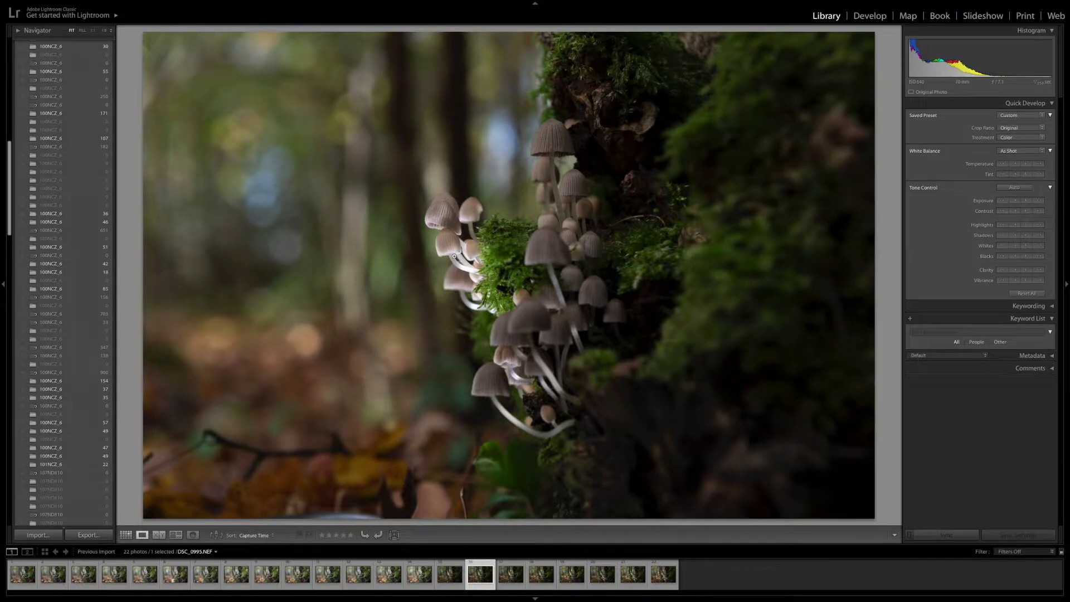
Magnify the mushroom cluster beside the moss and compare its sharpness across DSC_0995 to DSC_0998
left_click(453, 256)
left_click_drag(470, 243, 479, 277)
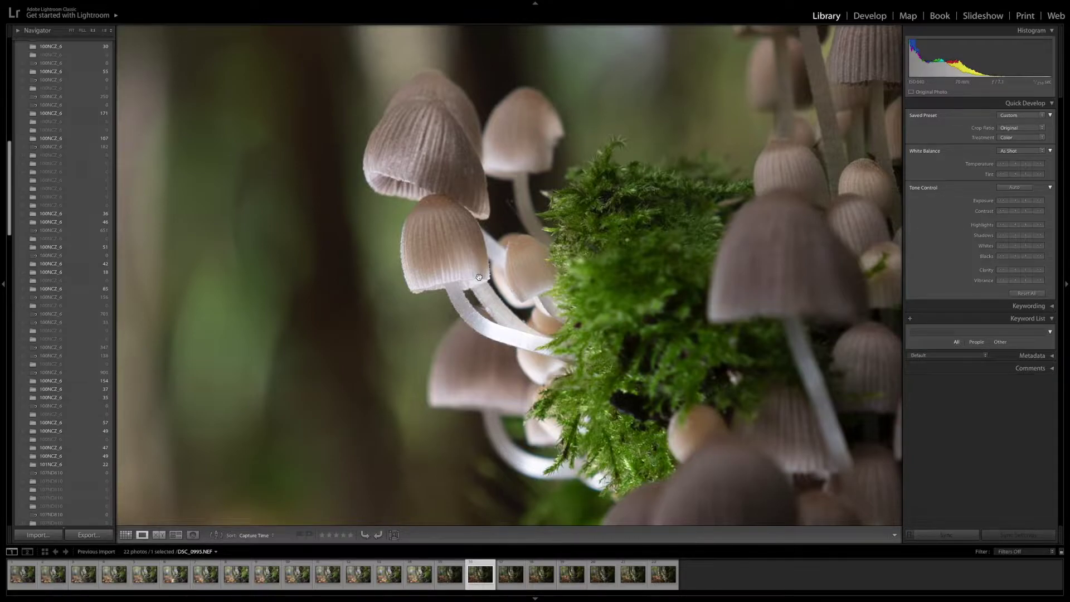
key("Right")
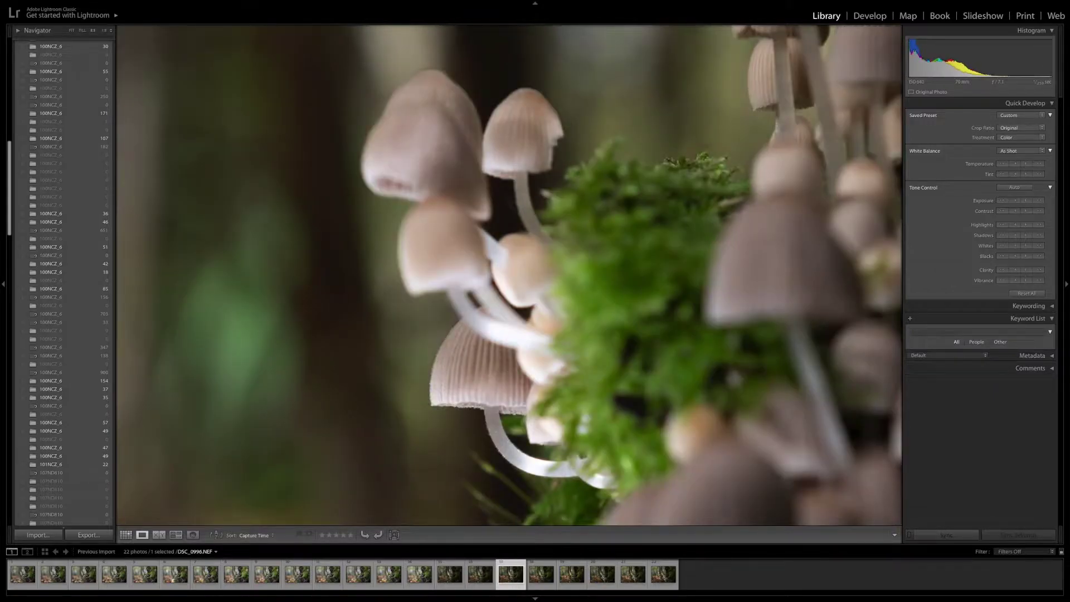
key("Left")
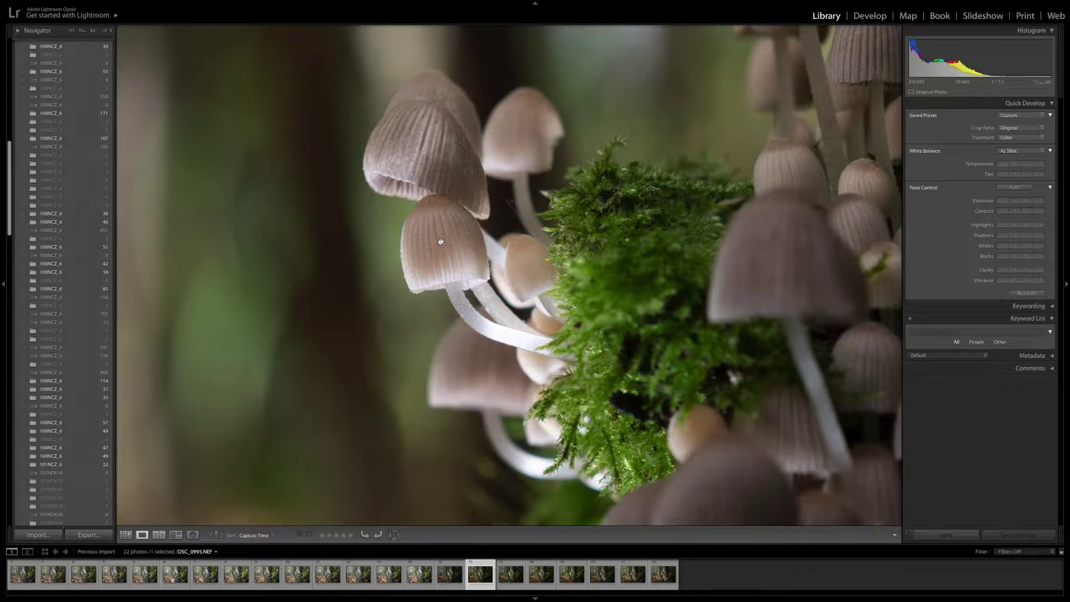
key("Right")
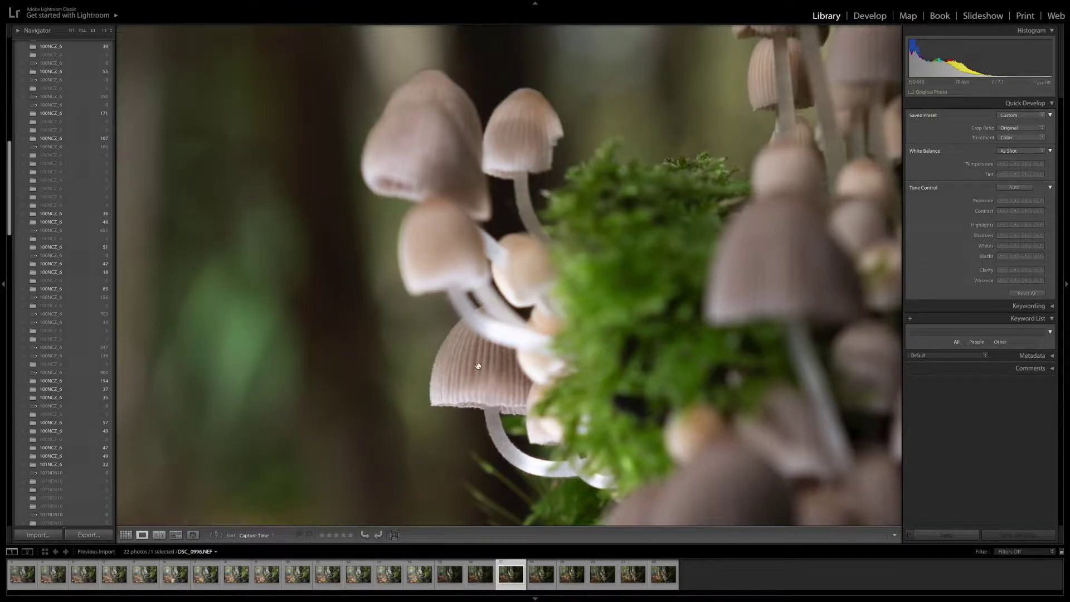
key("Right")
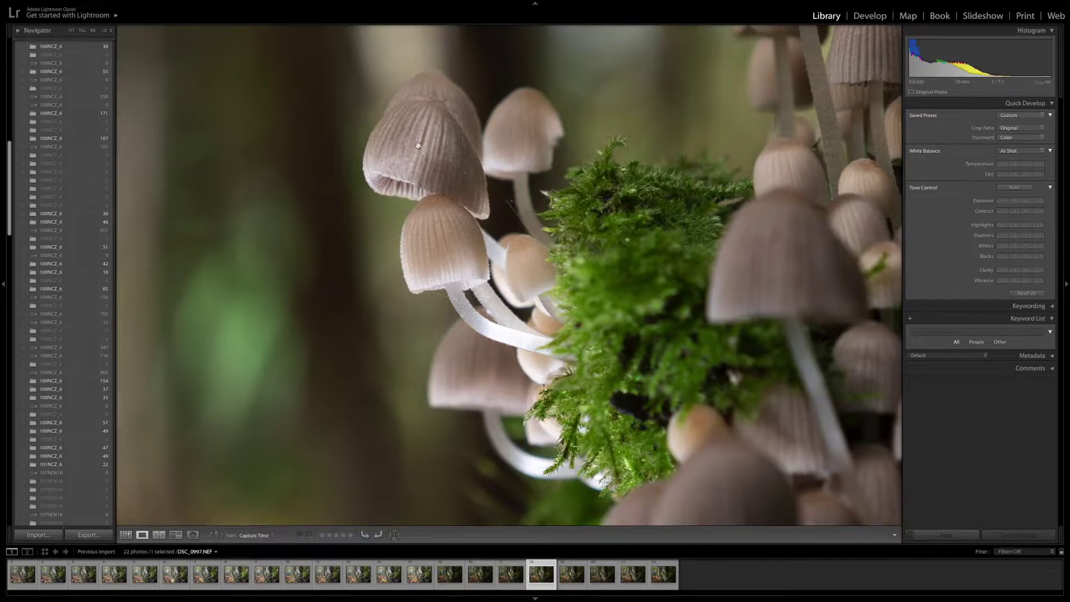
key("Right")
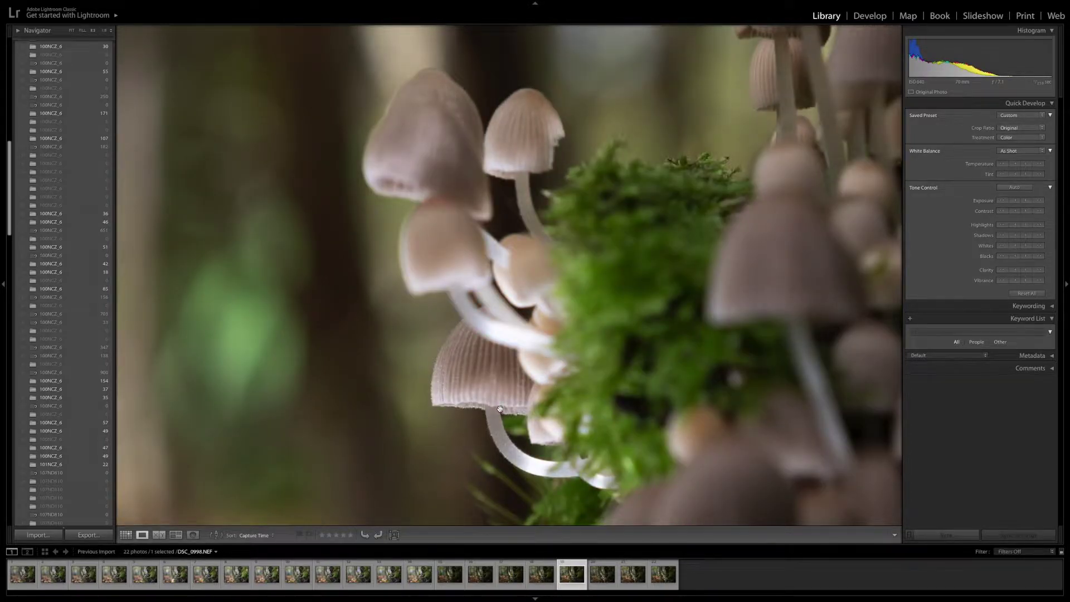
Show DSC_0999 and magnify the lower mushroom cluster beside the log to check its sharpness
key("Right")
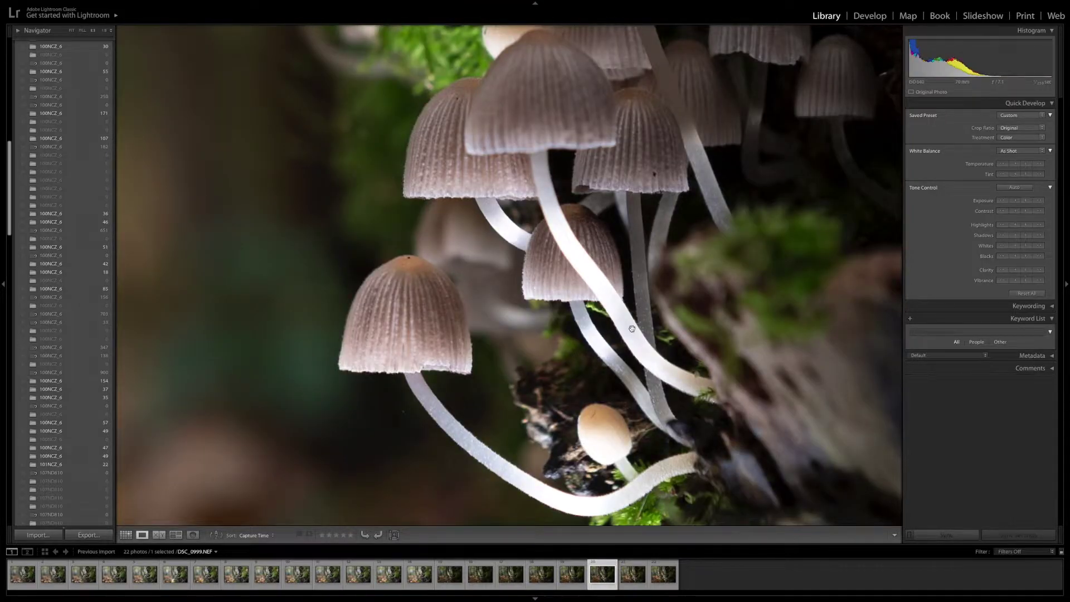
left_click(632, 329)
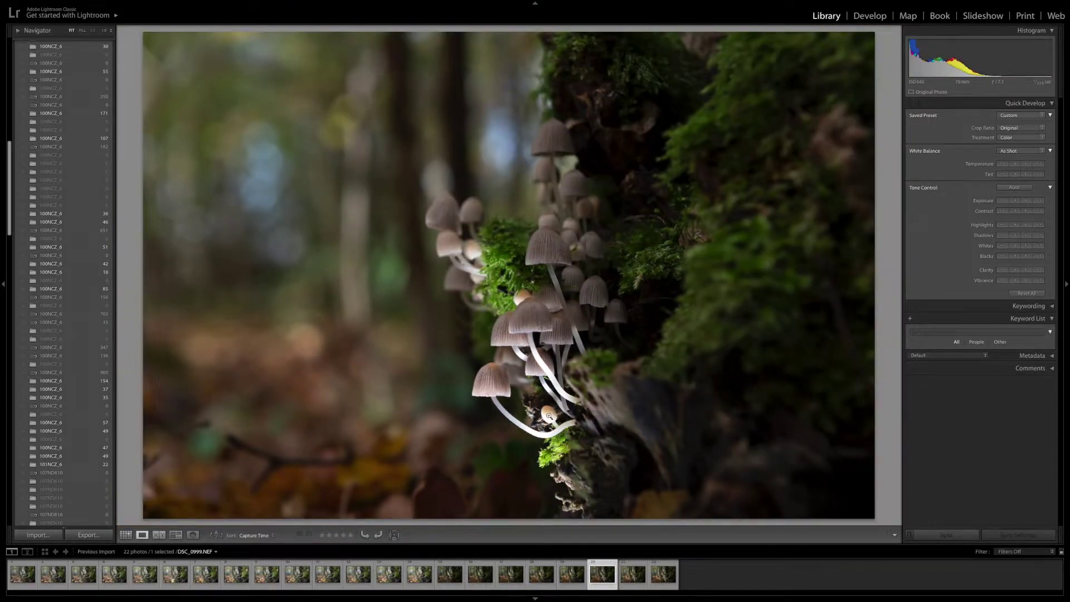
left_click(531, 367)
left_click(530, 368)
left_click(530, 368)
left_click_drag(529, 367, 528, 272)
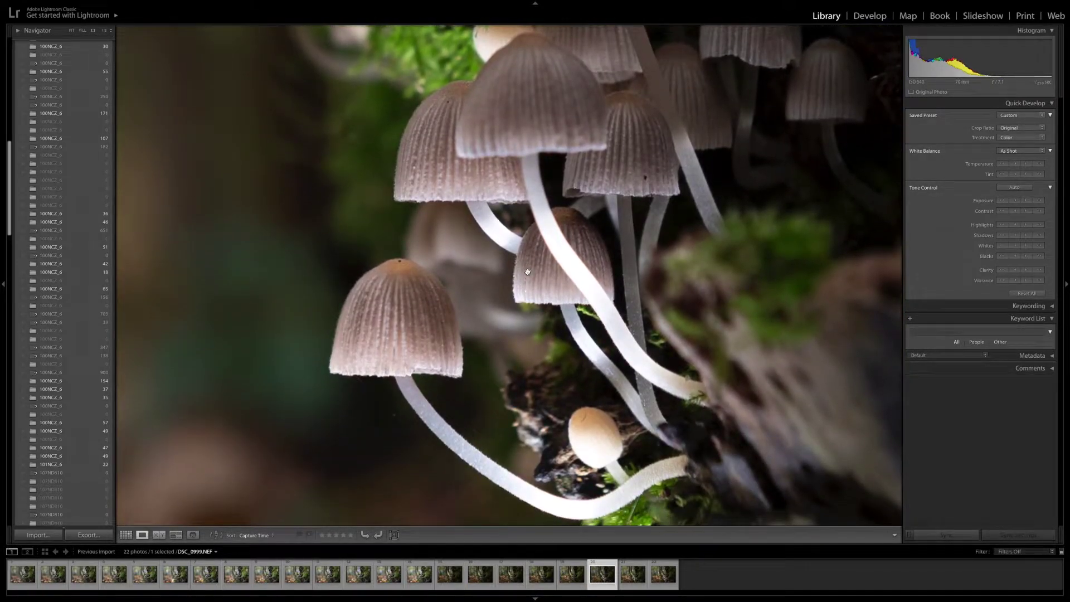
Compare the magnified lower mushrooms across DSC_0999, DSC_1000 and DSC_1001
key("Right")
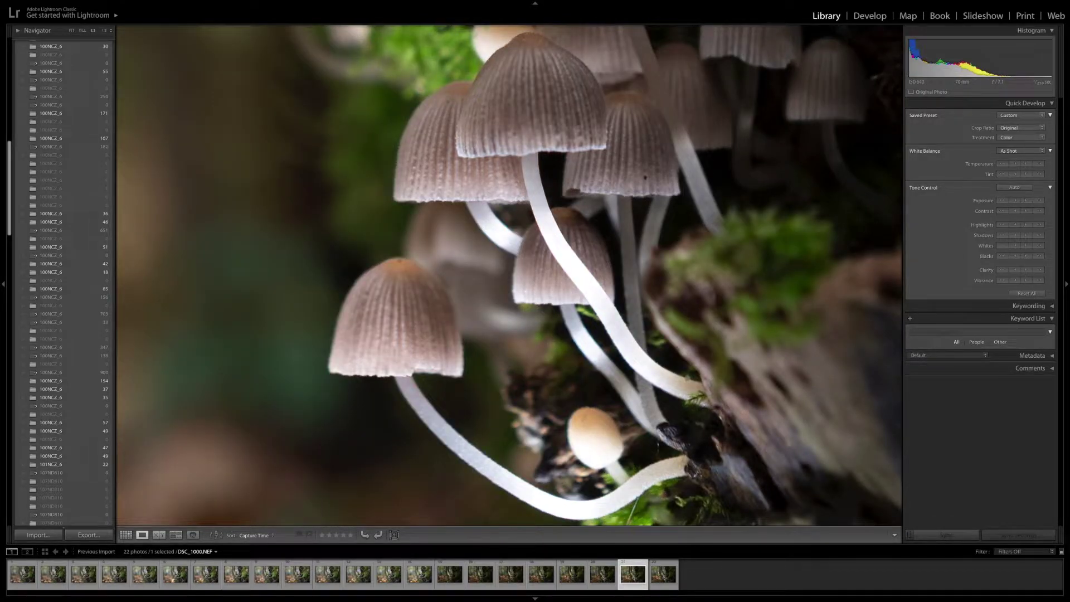
key("Right")
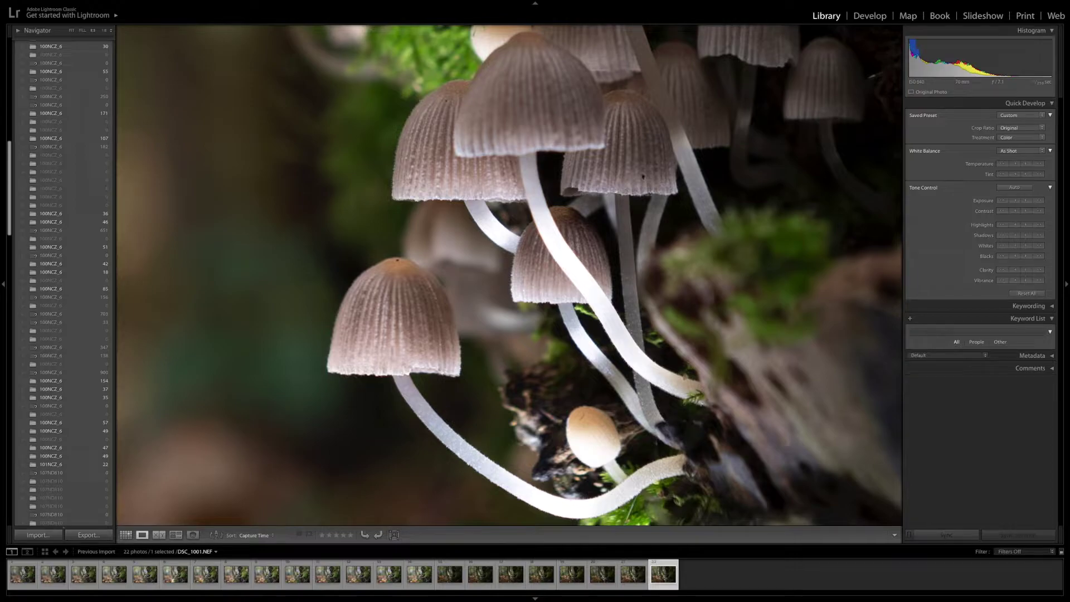
key("Left")
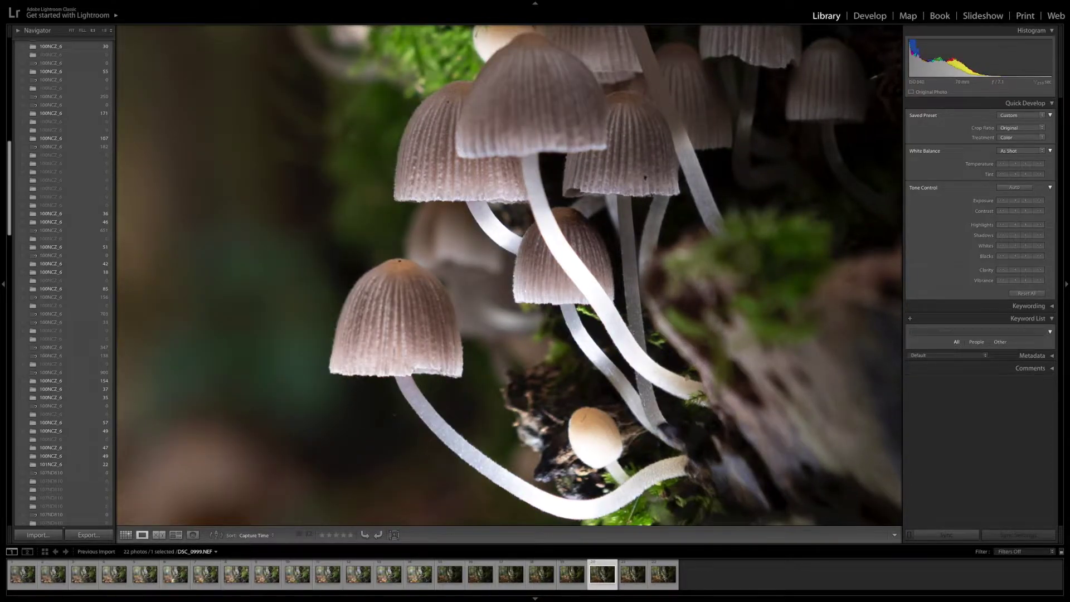
Examine the lowest mushroom's cap and curved stem up close in DSC_0999 and return to the full photo
left_click(567, 221)
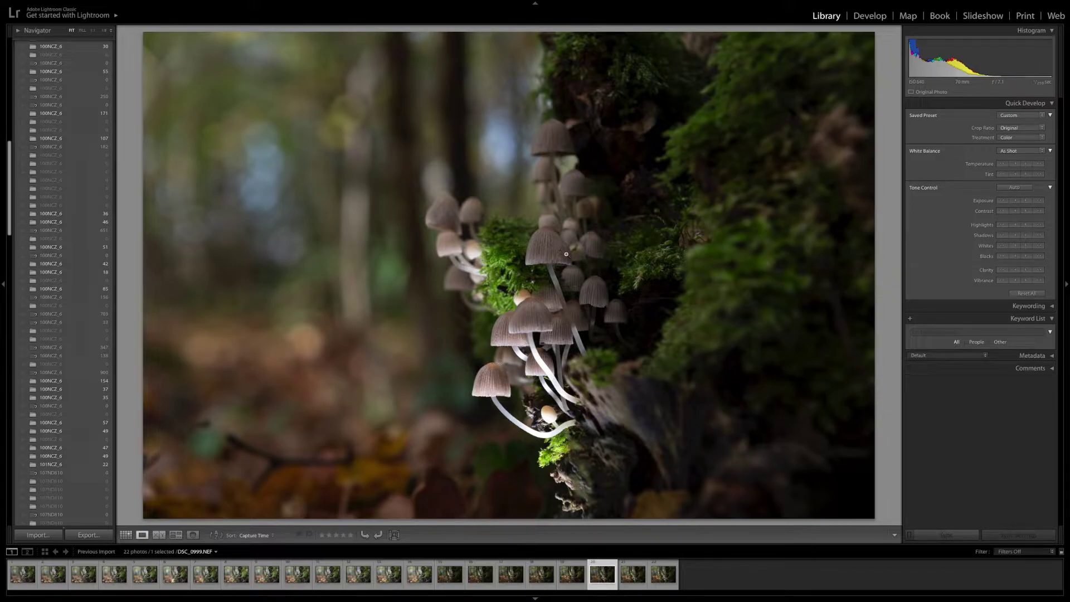
left_click(489, 390)
left_click_drag(496, 390, 444, 271)
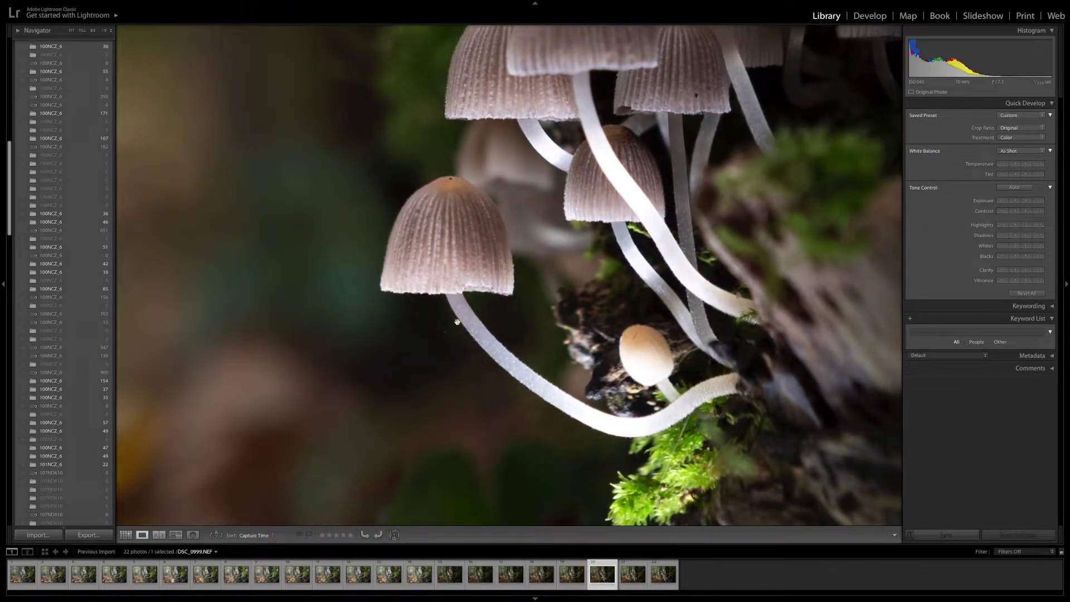
left_click(458, 324)
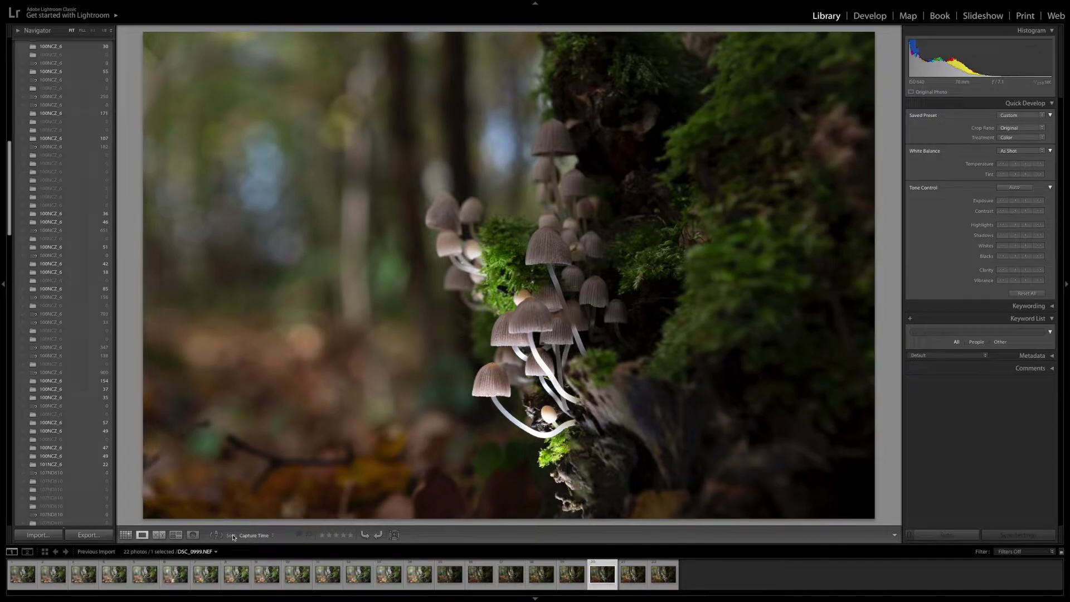
Return to the first photo, DSC_0980, and review the full frames one by one up to DSC_0985
key("Home")
left_click(322, 378)
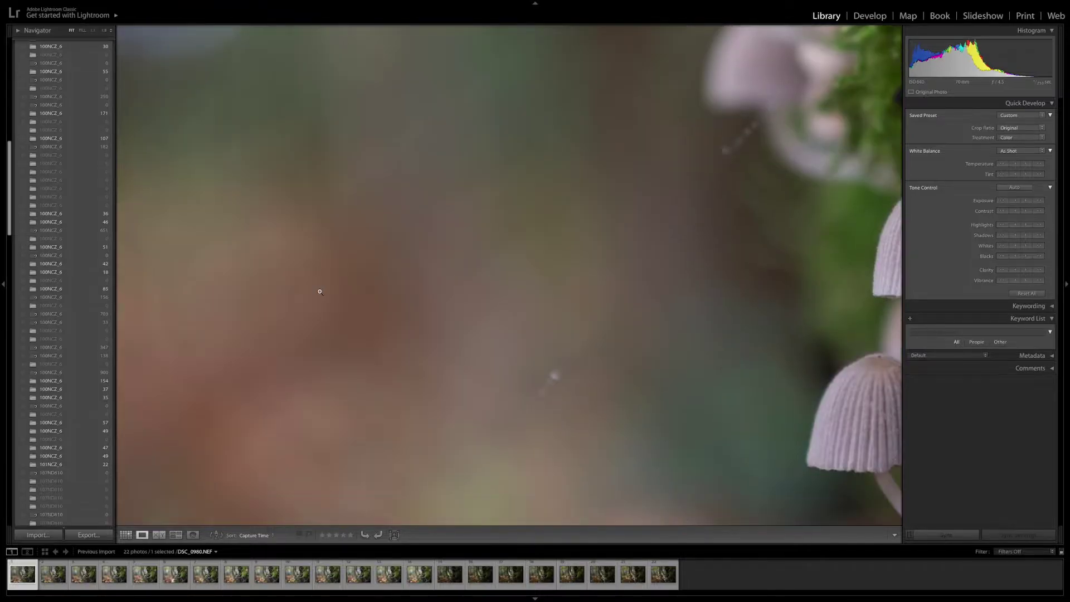
left_click(318, 291)
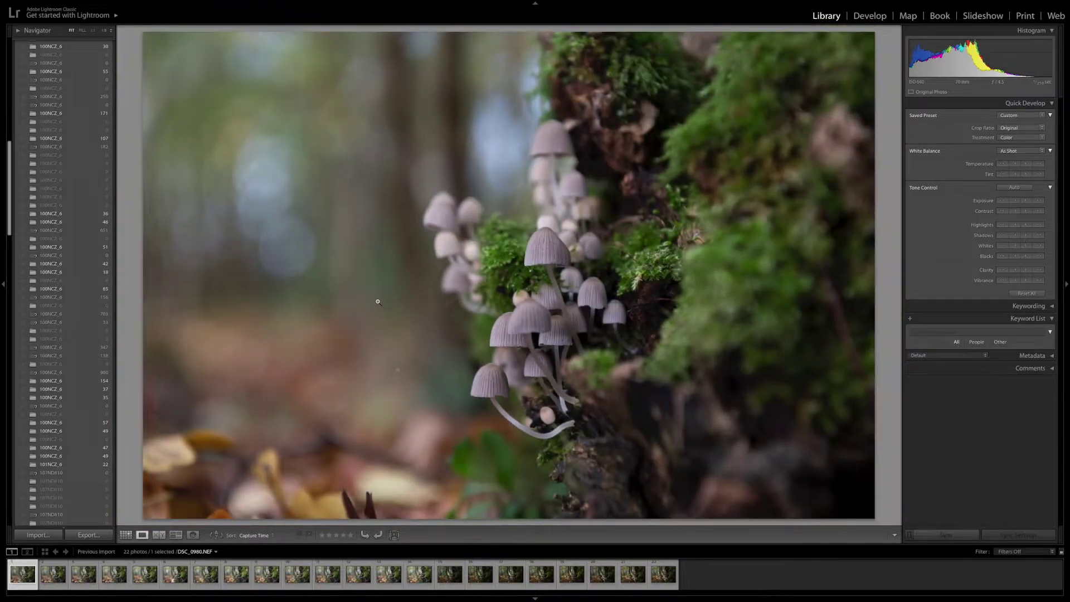
left_click(52, 575)
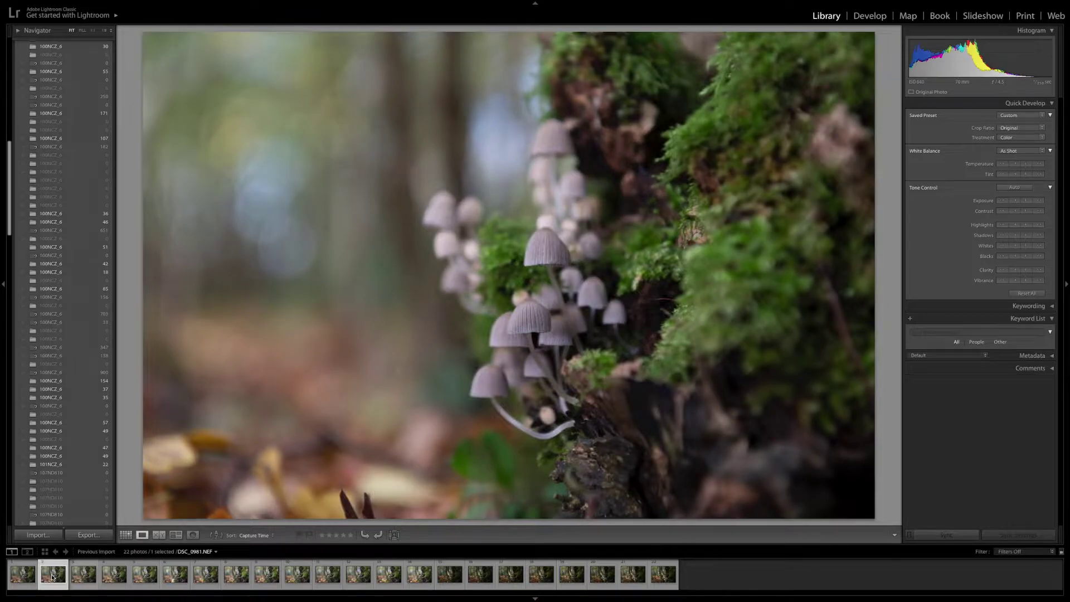
key("Right")
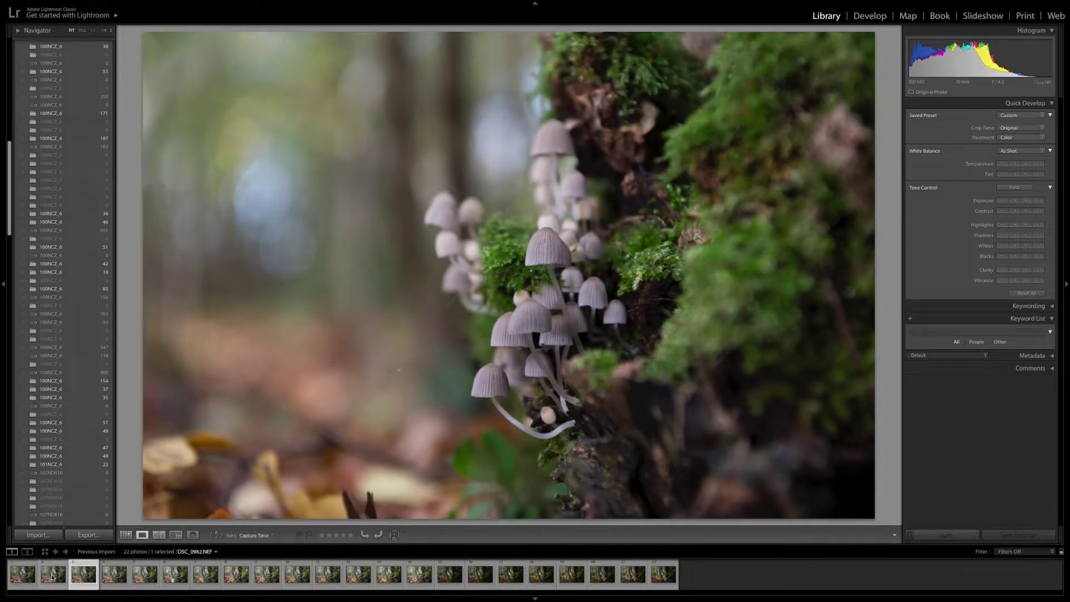
key("Right")
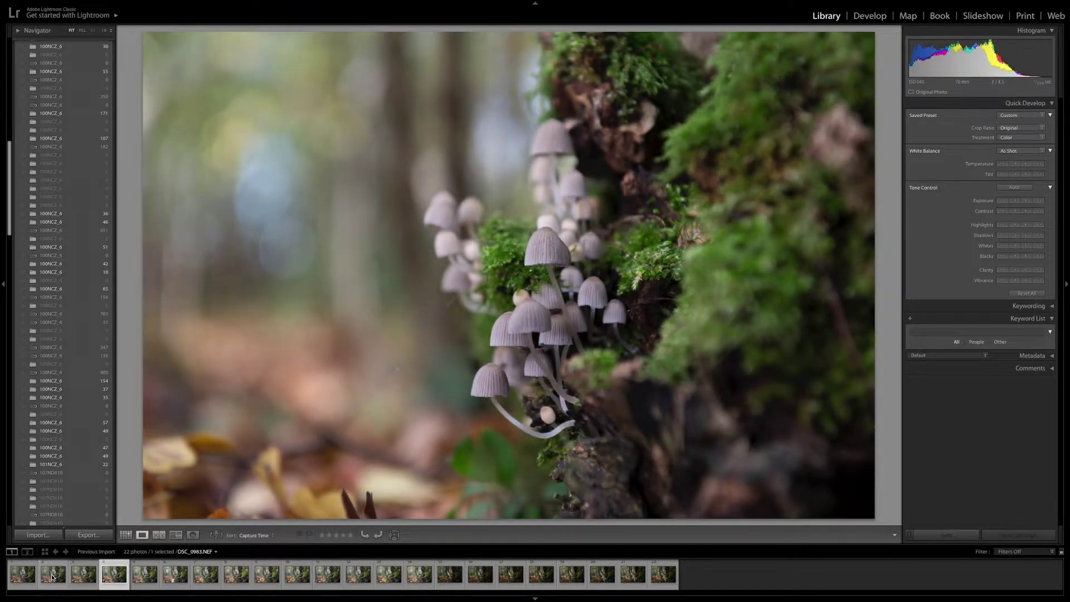
key("Right")
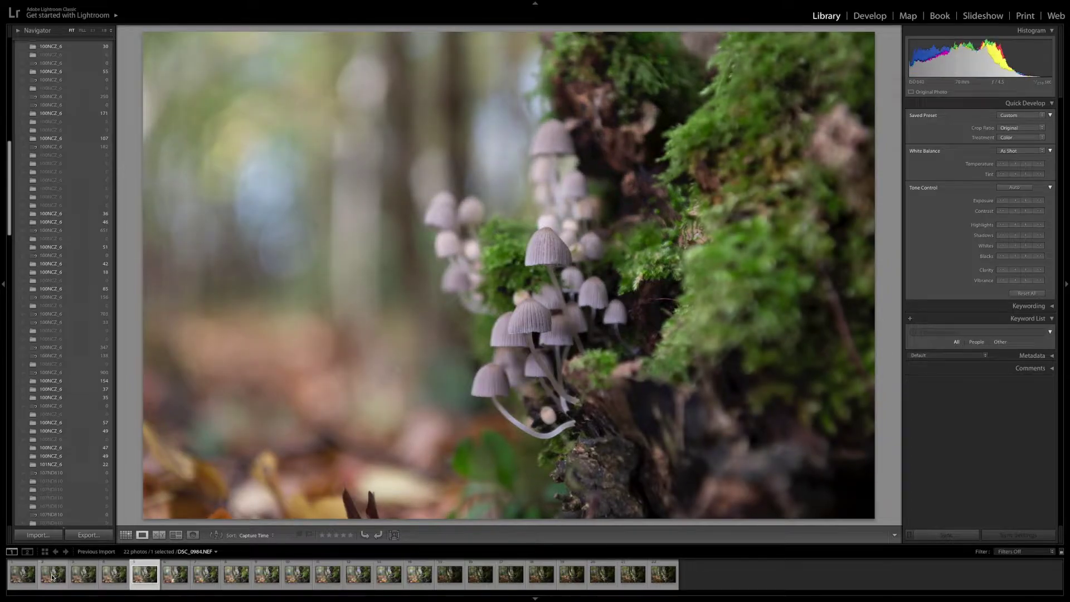
key("Right")
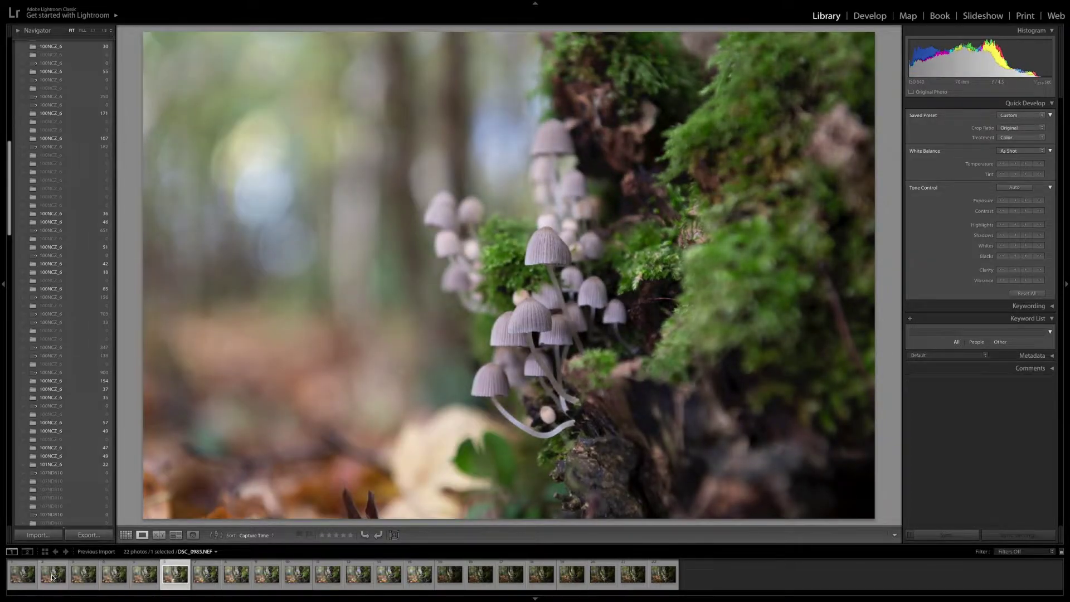
Switch between DSC_0985 and DSC_0984 to compare the background and foreground leaves
key("Left")
key("Right")
key("Left")
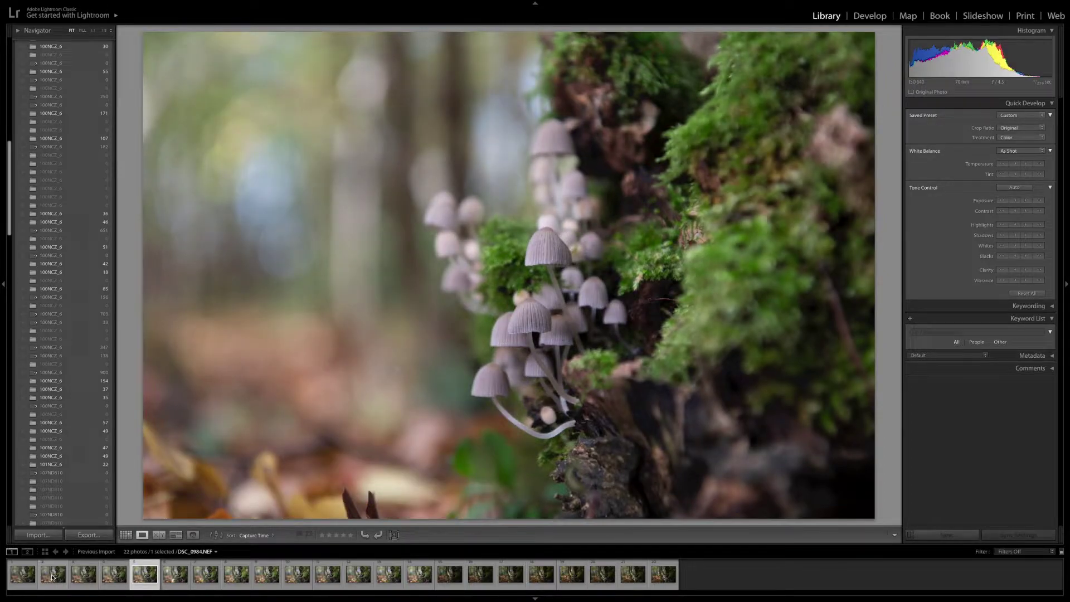
Select the first five photos of the series, DSC_0980 to DSC_0984, together
left_click(114, 574, "ctrl")
left_click(84, 575, "ctrl")
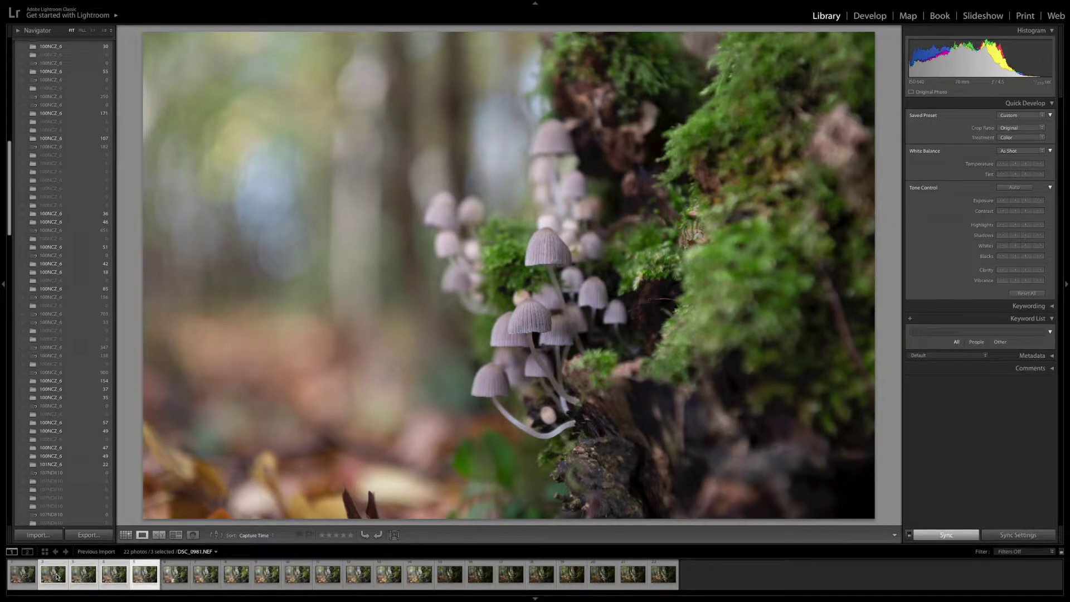
left_click(28, 576, "ctrl")
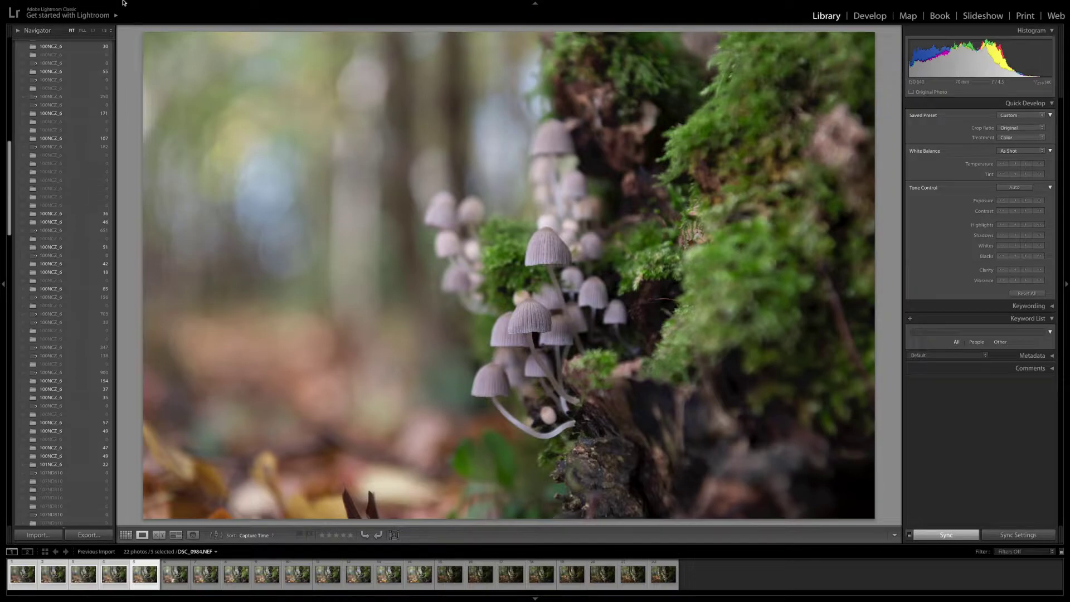
Set up an export of the five selected photos with the watermark turned off and PSD as the image format
mouse_move(123, 3)
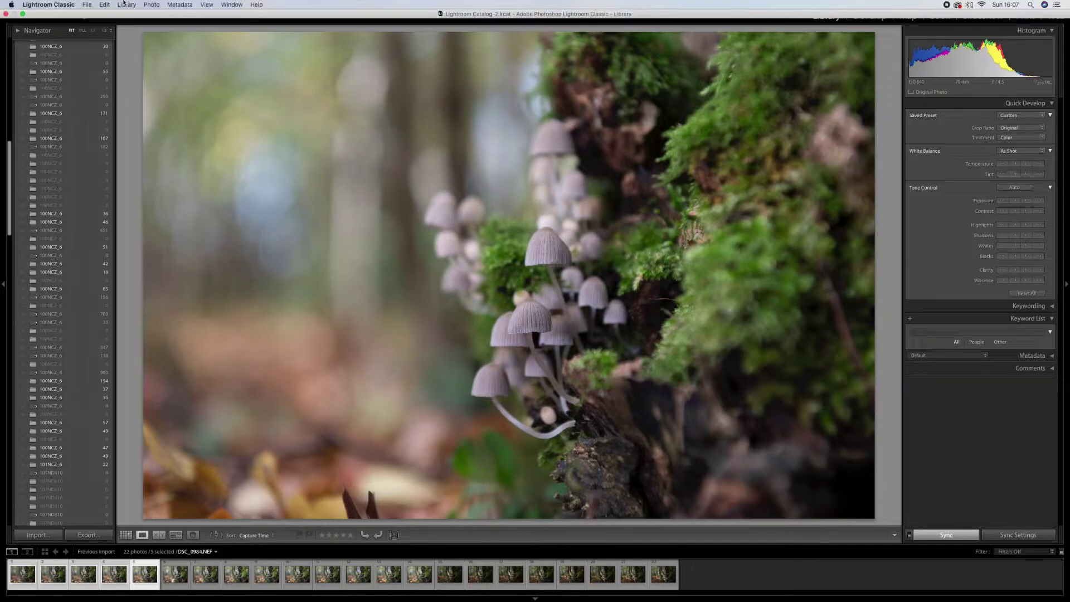
left_click(86, 5)
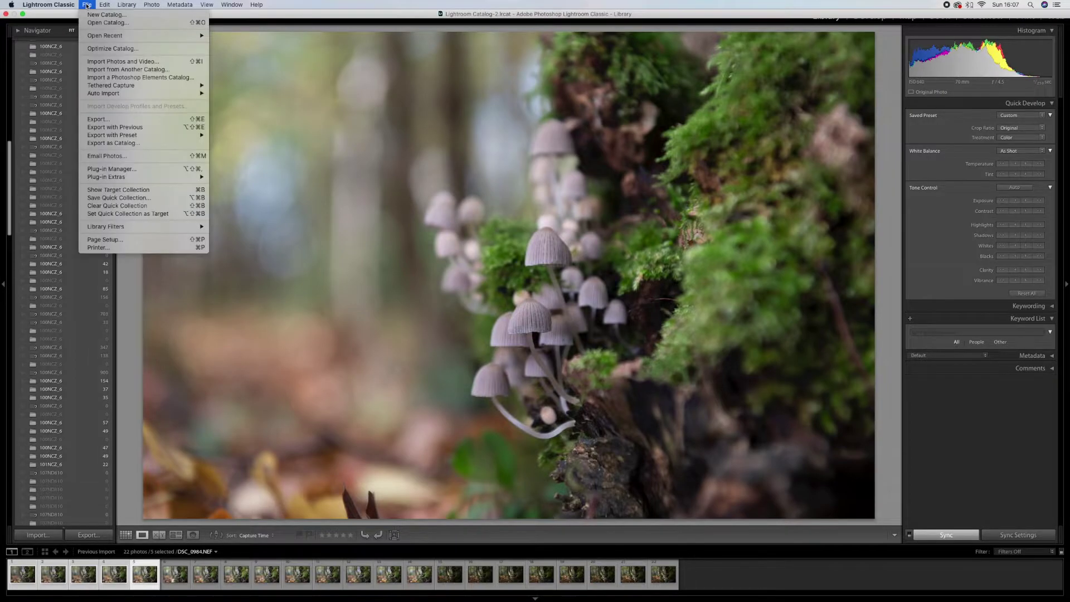
left_click(102, 119)
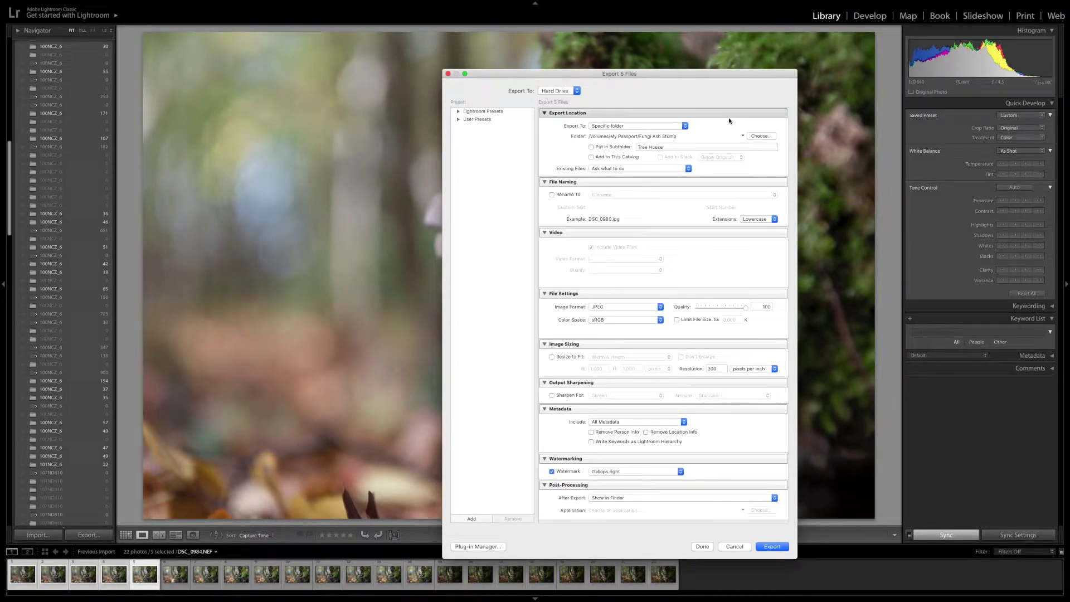
left_click(552, 472)
left_click(641, 307)
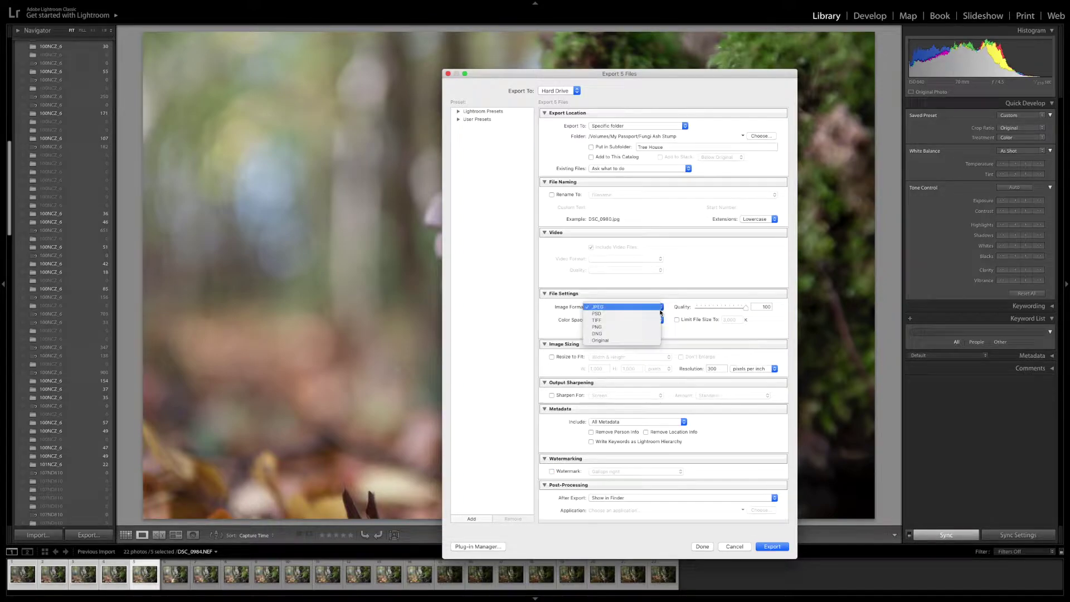
left_click(641, 313)
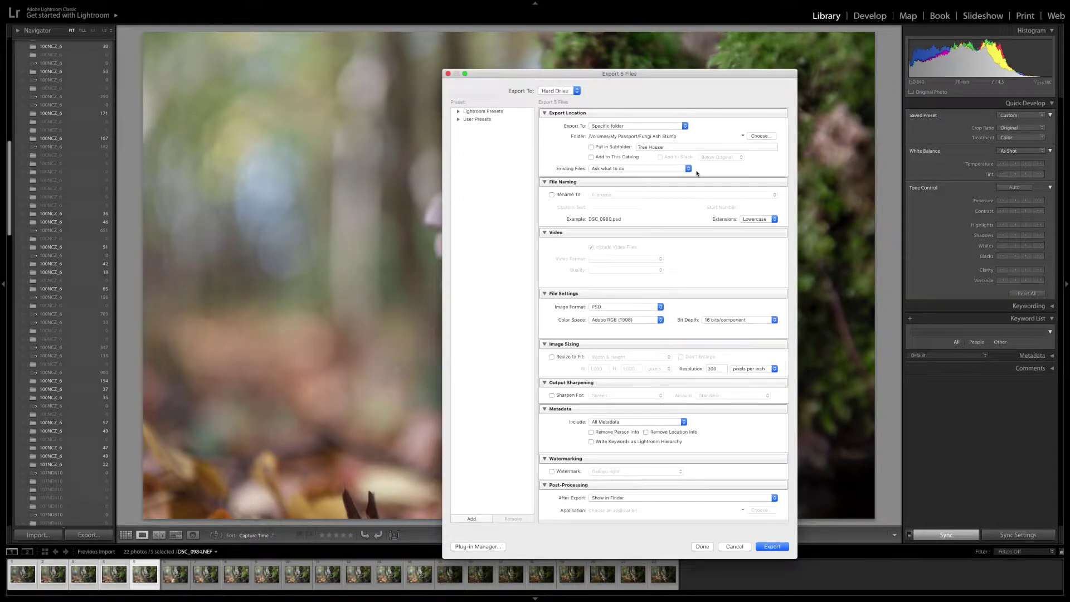
Browse for a new export location and go to the recent folder Fungi 30-10-22
left_click(758, 137)
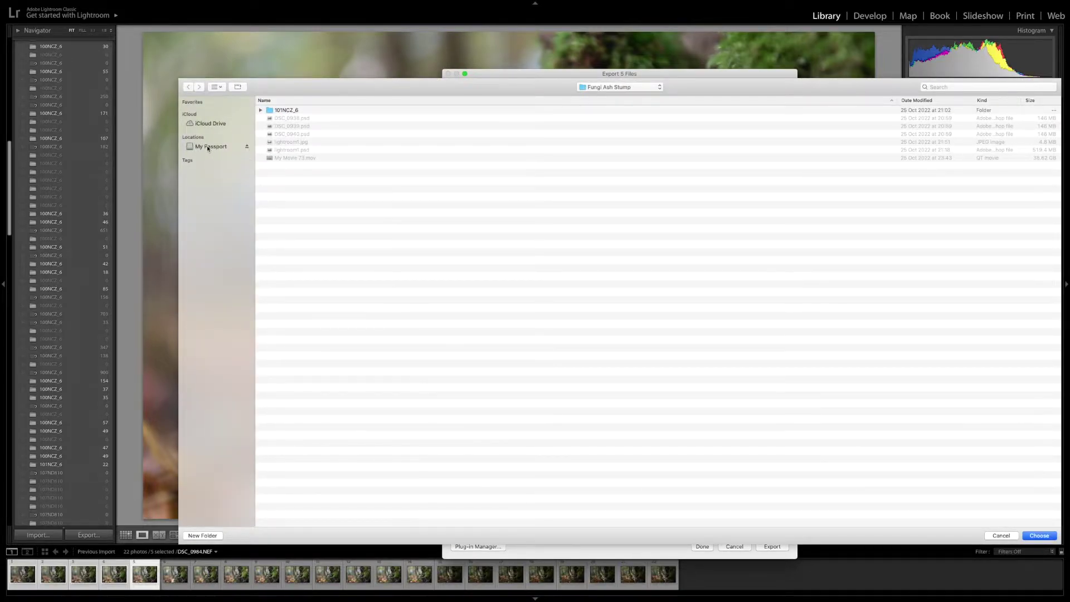
left_click(208, 146)
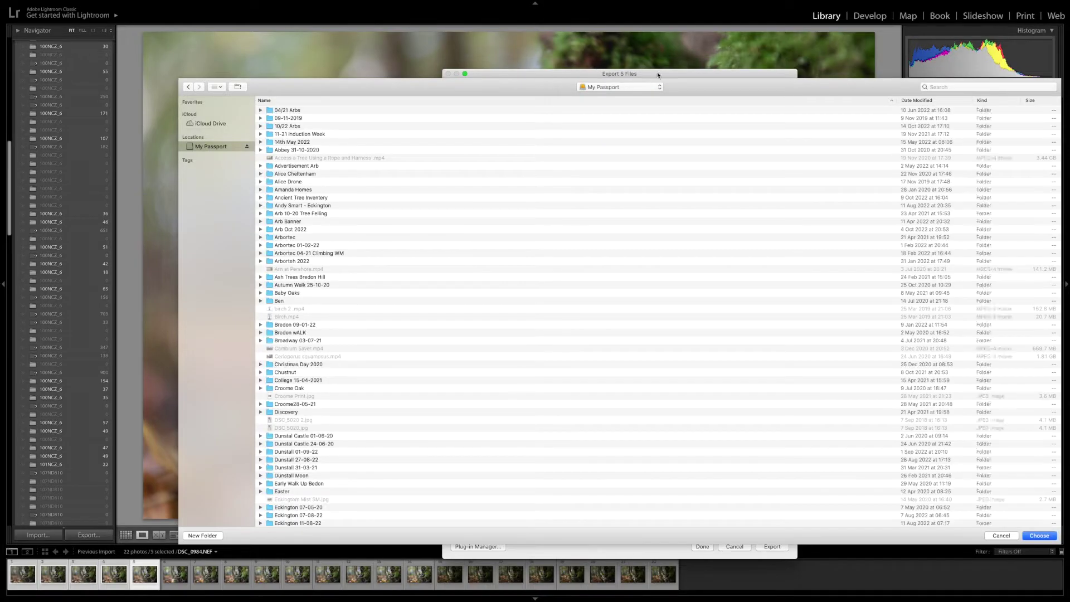
left_click(658, 89)
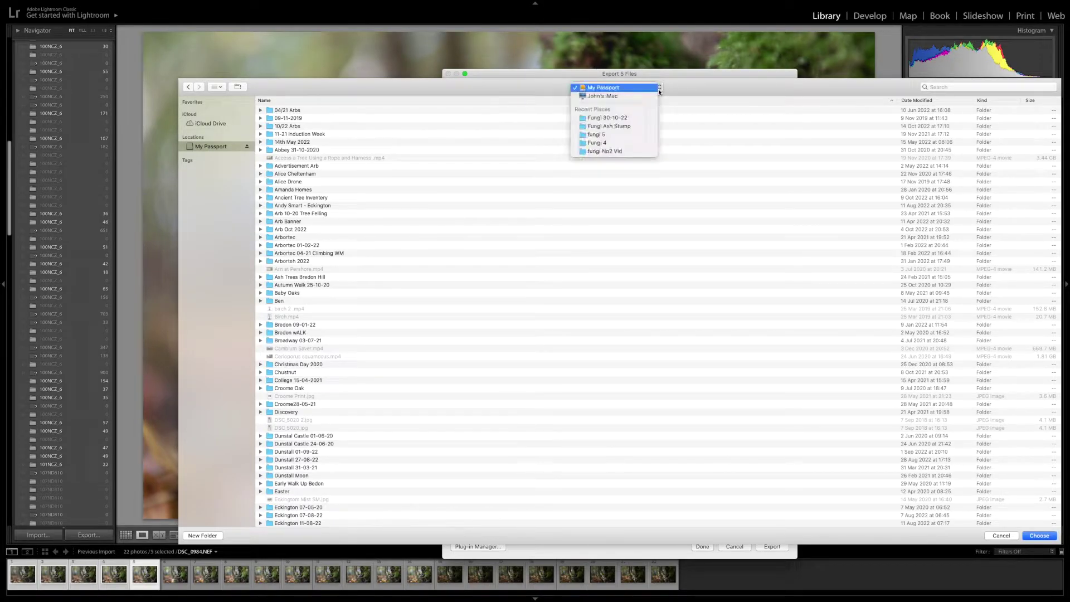
left_click(625, 119)
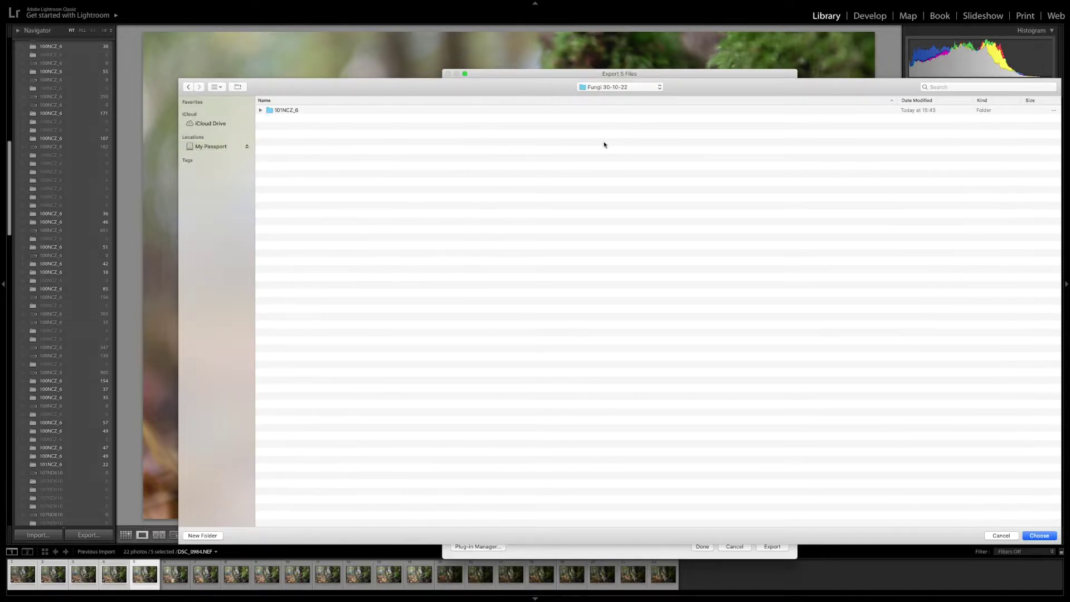
Create a folder named Lightroom inside Fungi 30-10-22, choose it as the destination and export the five files
left_click(210, 537)
key("BackSpace")
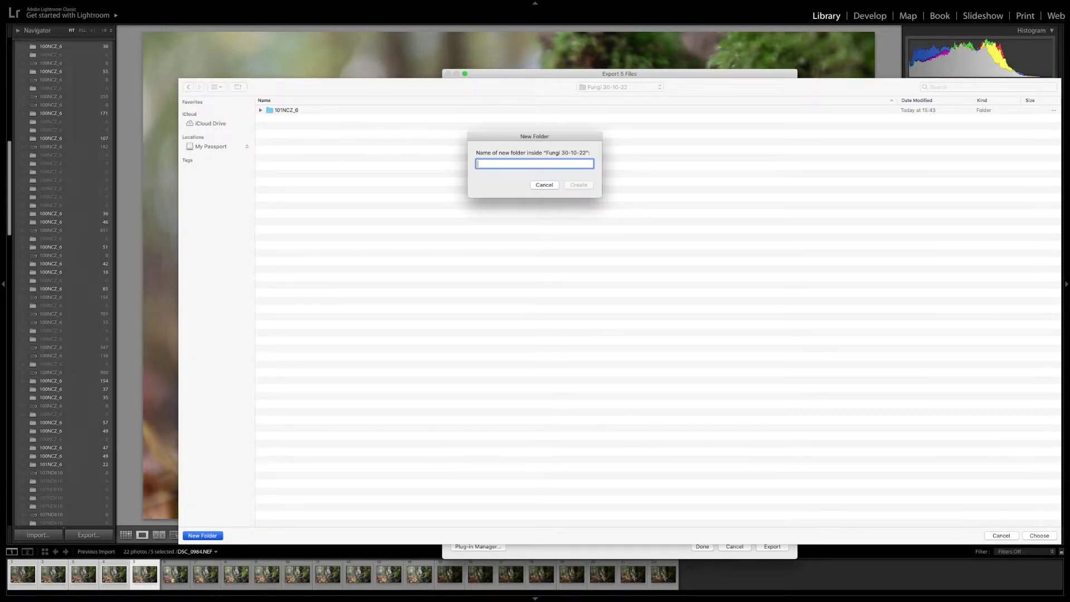
type("Lightroom")
left_click(578, 185)
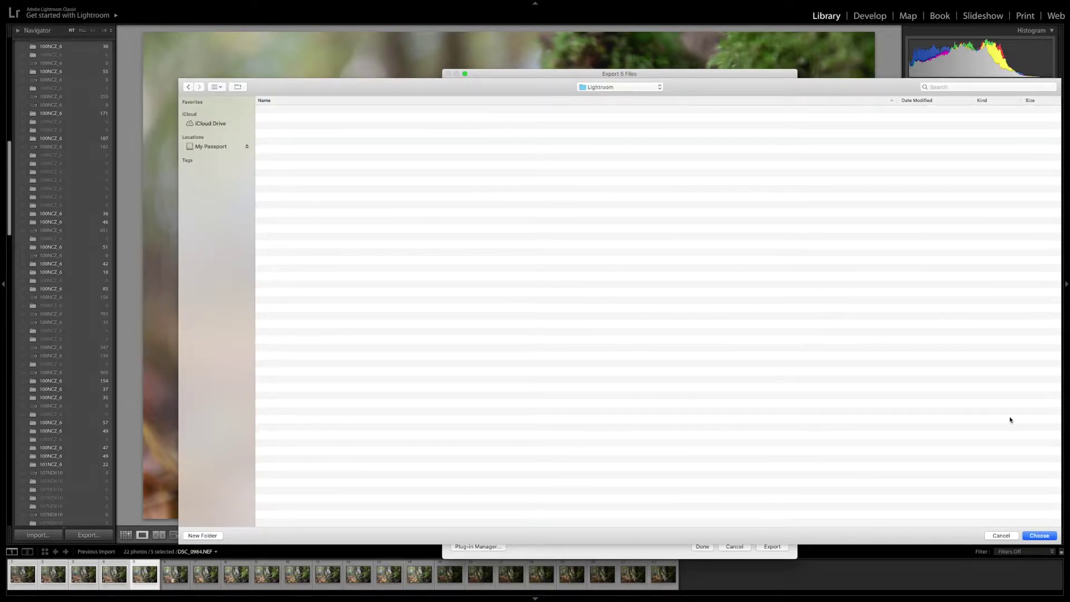
left_click(1039, 538)
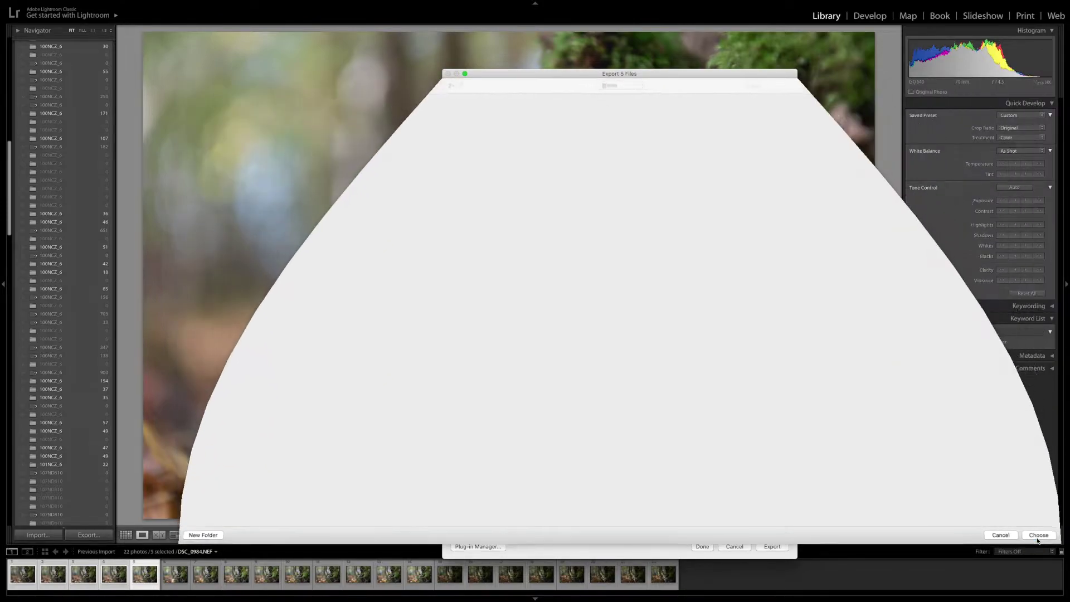
left_click(771, 547)
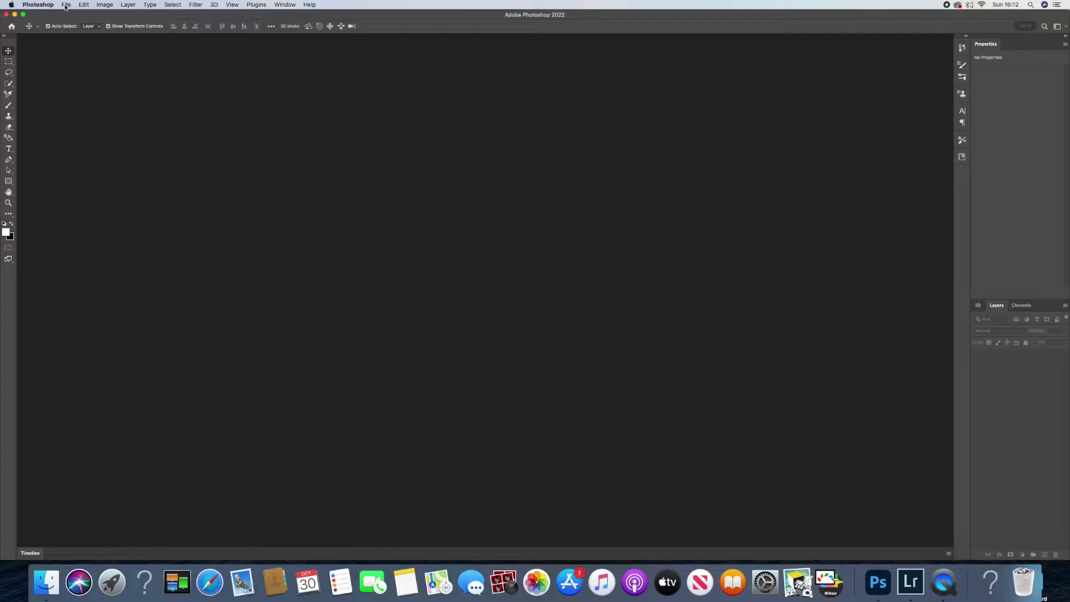
Start Load Files into Stack and browse for source files in the recent folder Lightroom
left_click(66, 5)
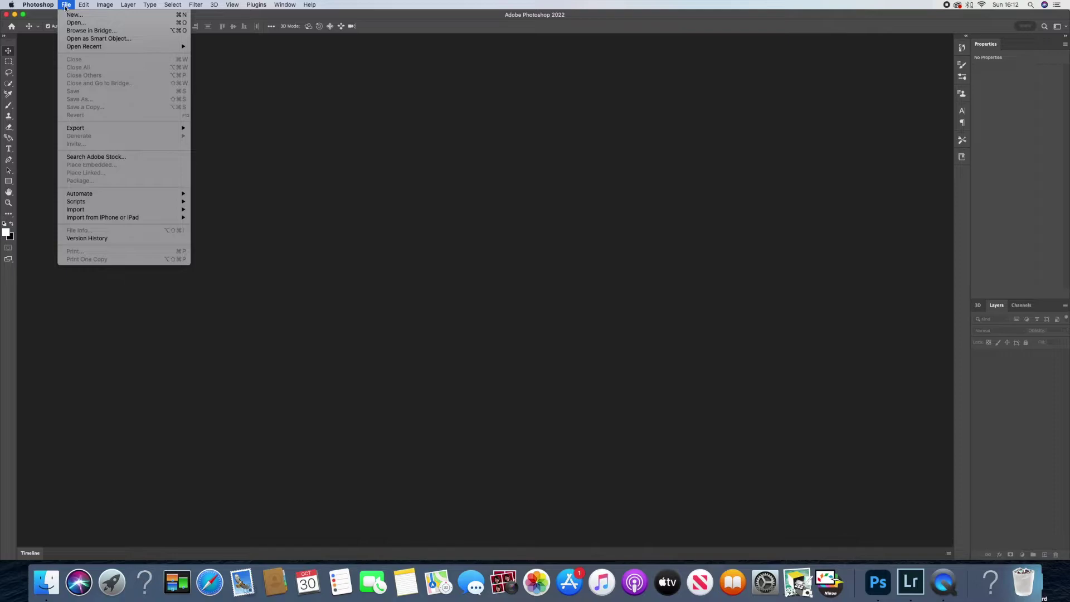
mouse_move(85, 204)
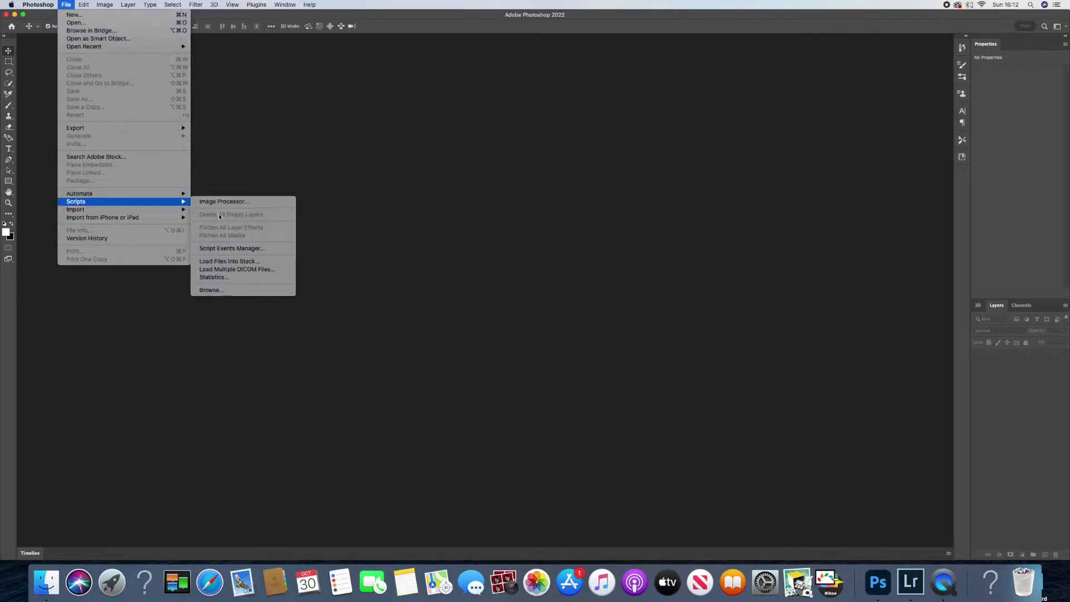
left_click(232, 263)
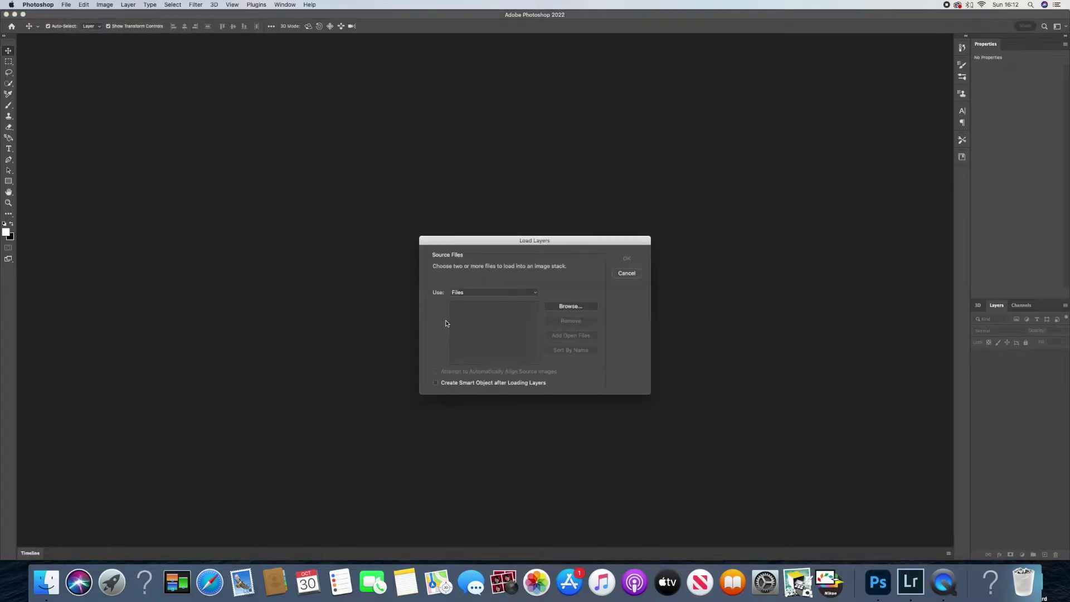
left_click(578, 309)
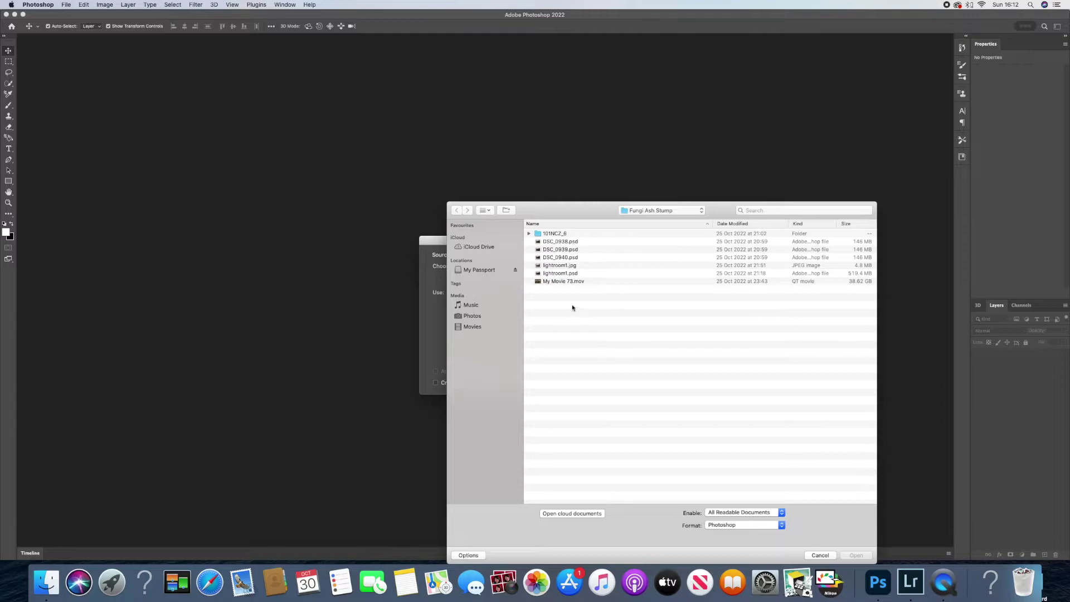
left_click(474, 272)
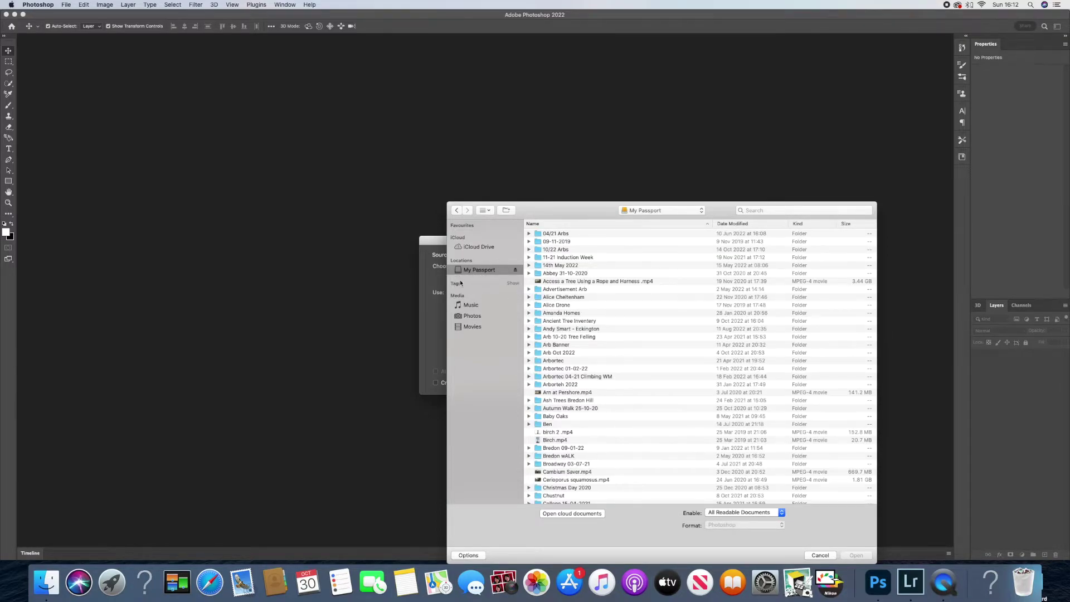
left_click(700, 211)
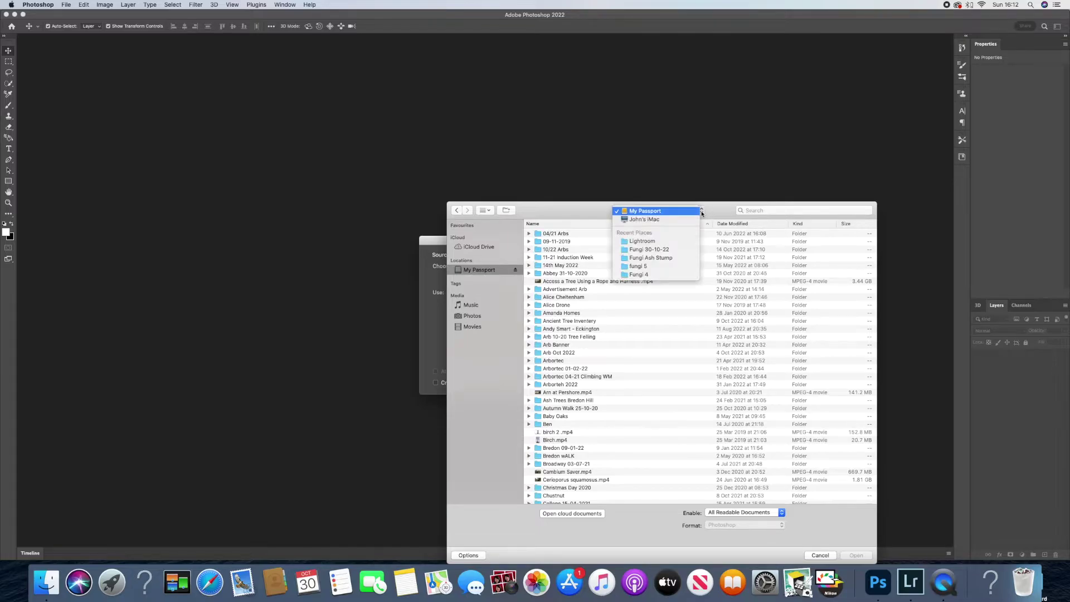
left_click(675, 241)
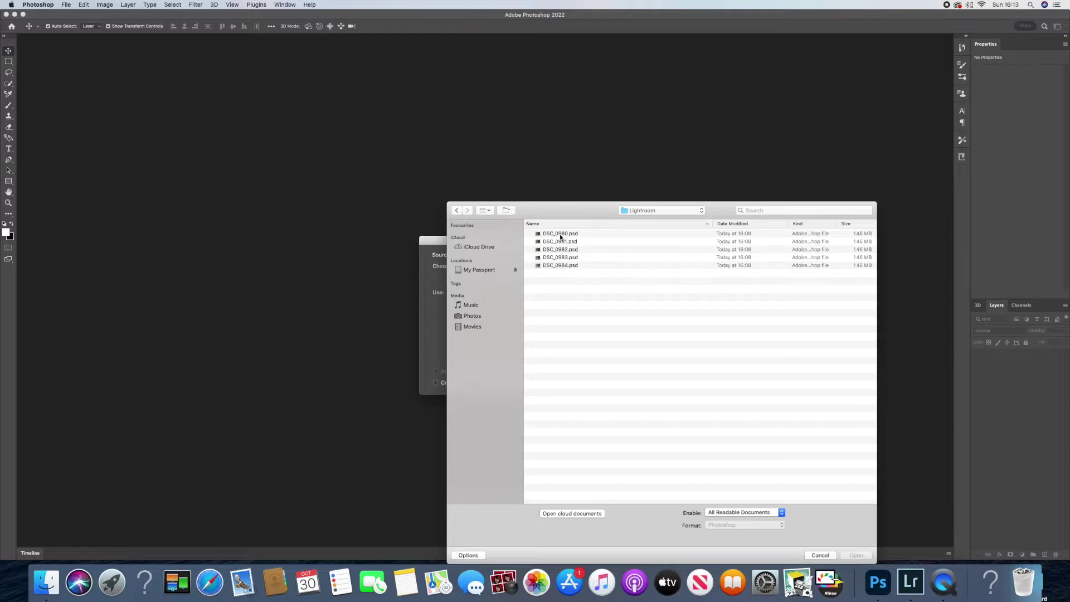
Add DSC_0980.psd to DSC_0984.psd as source files and load them as layers of one document
left_click_drag(561, 236, 561, 267)
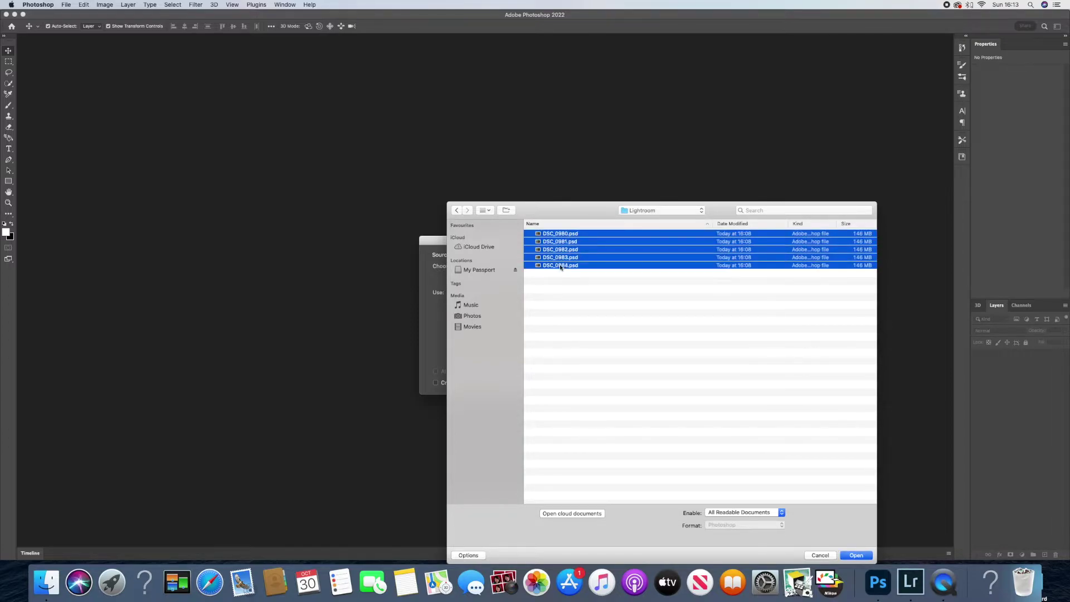
left_click(856, 556)
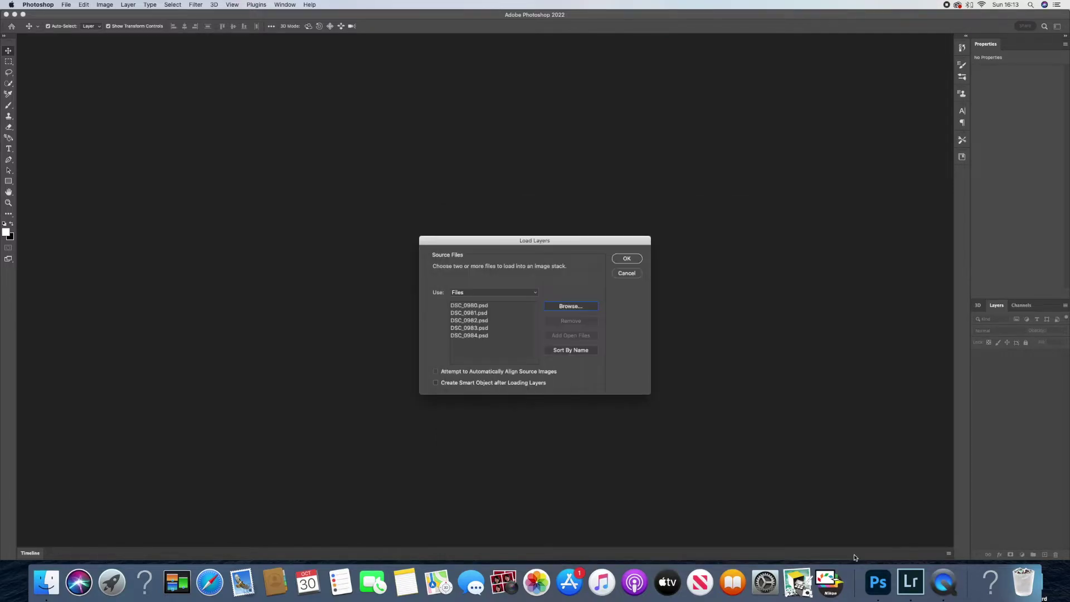
left_click(626, 262)
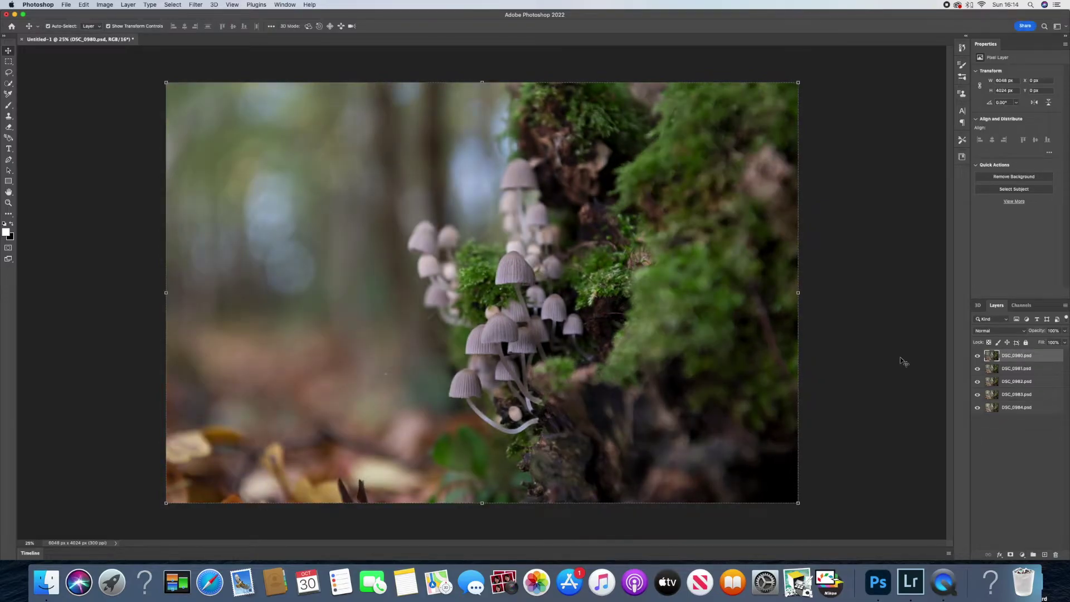
Select all five layers, DSC_0980 to DSC_0984, and auto-align them with the Auto projection
left_click(1009, 369, "shift")
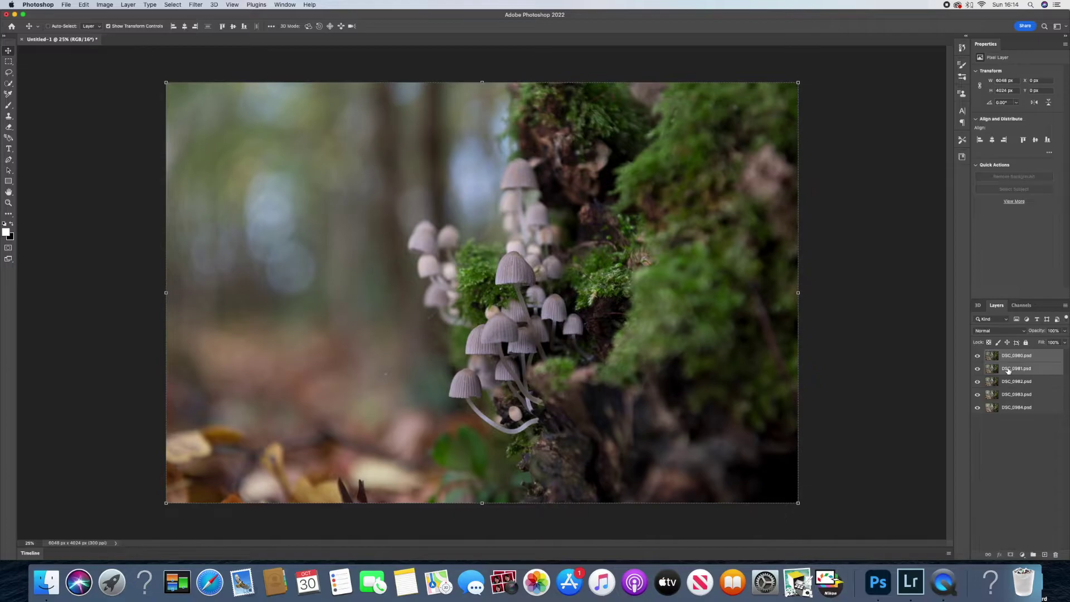
left_click(1010, 382, "shift")
left_click(1011, 395, "shift")
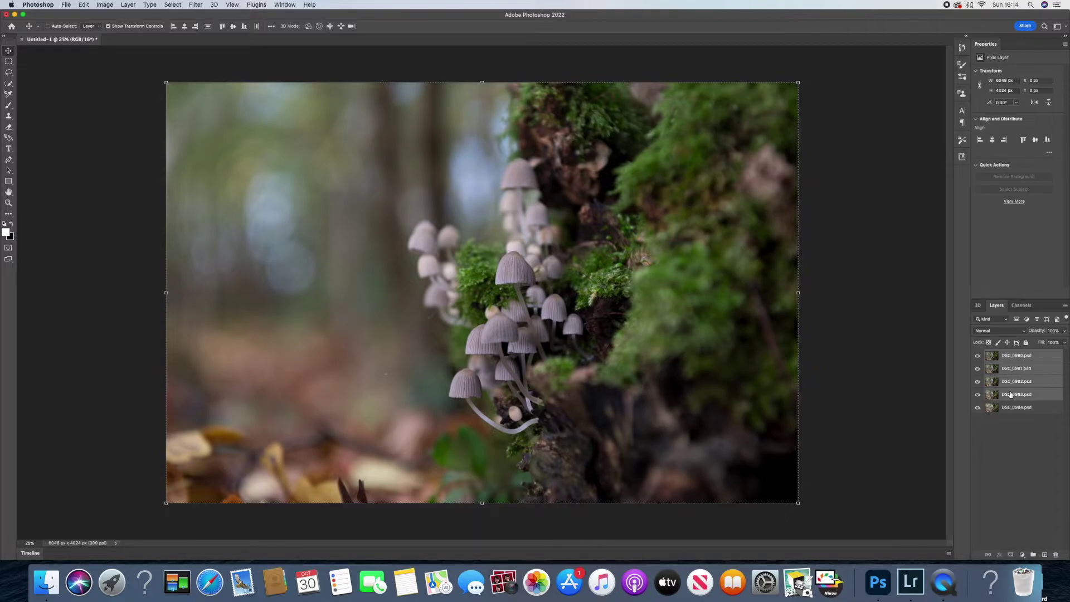
left_click(1011, 408, "shift")
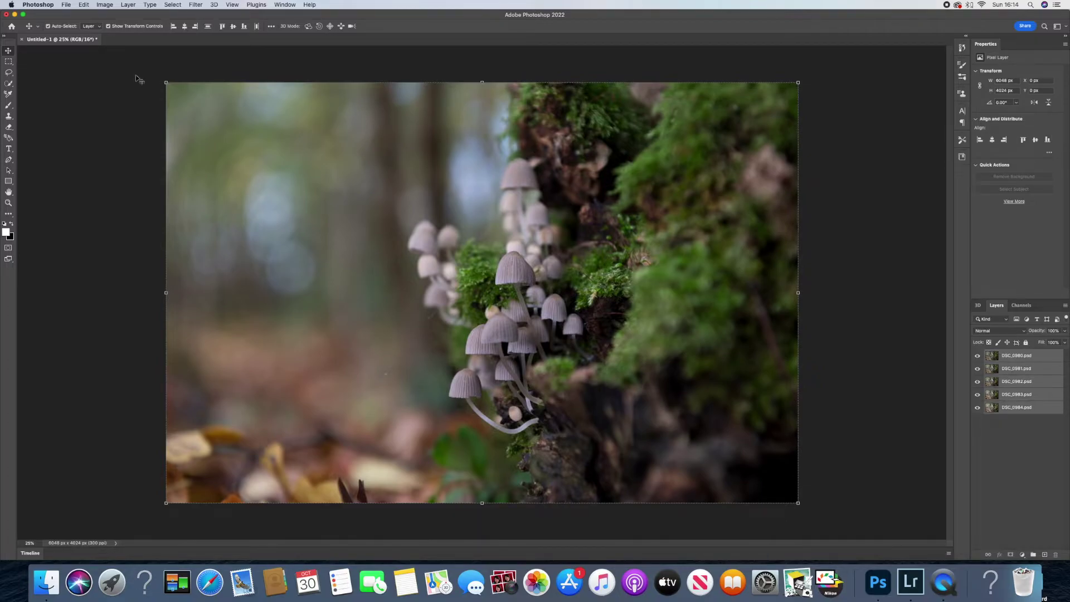
left_click(67, 5)
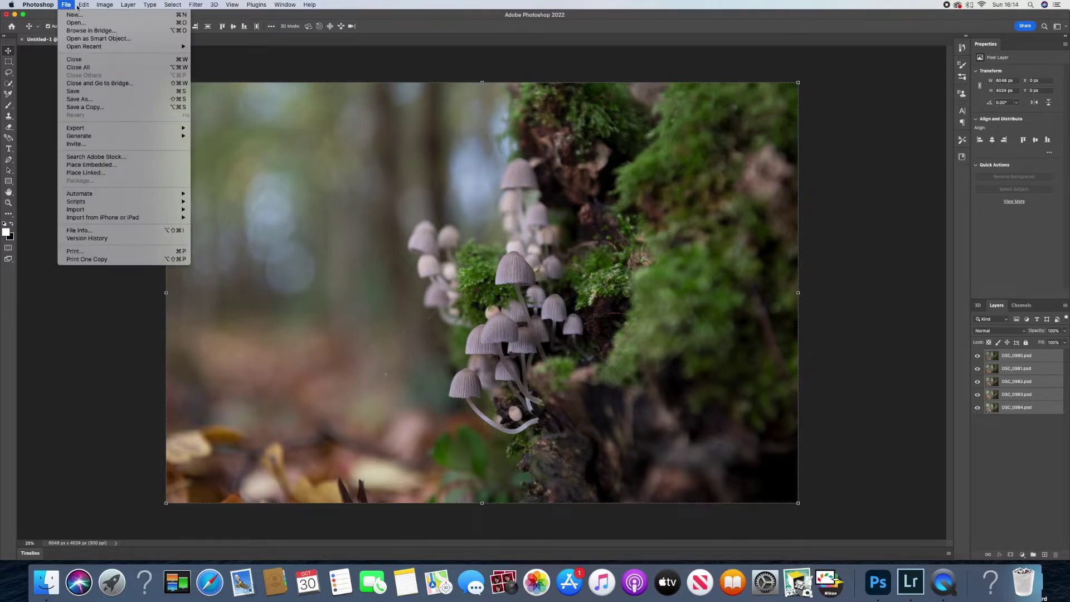
mouse_move(81, 7)
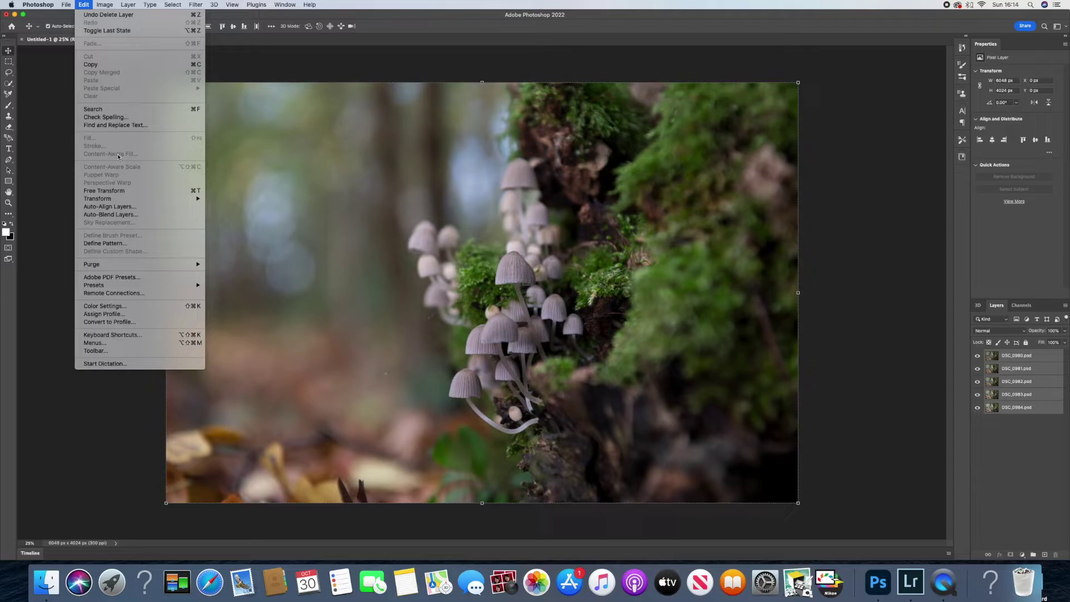
left_click(118, 211)
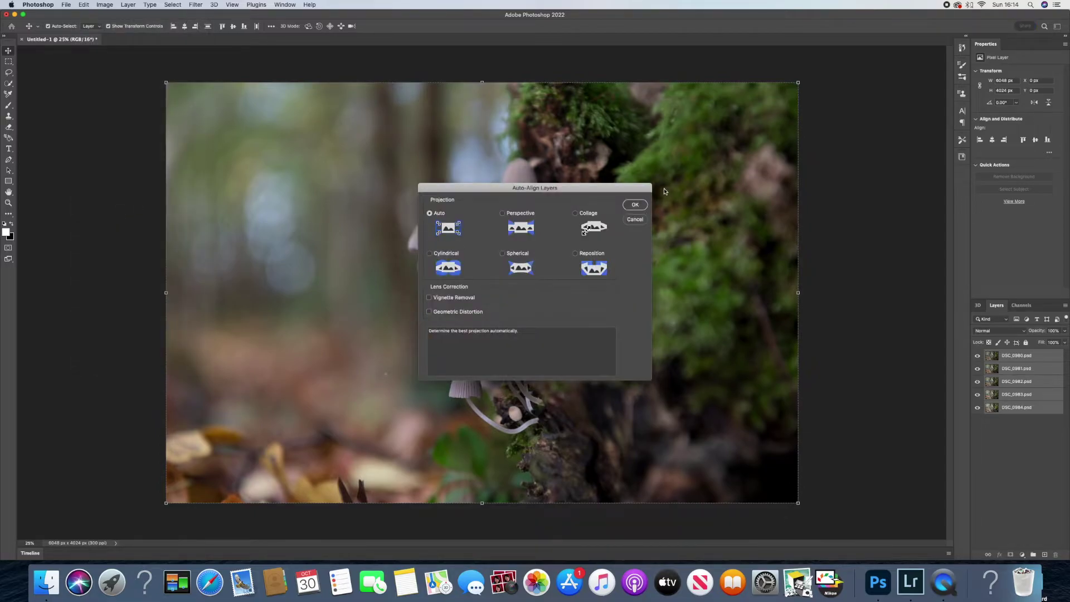
left_click(640, 206)
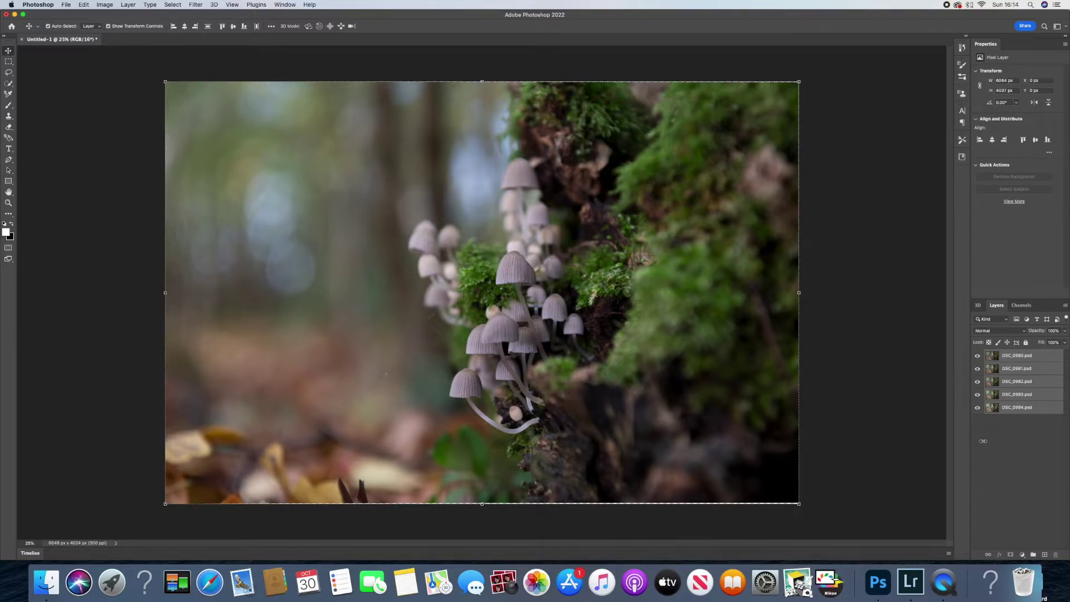
Auto-blend the five aligned layers with the Stack Images method and Seamless Tones and Colors enabled
left_click(84, 5)
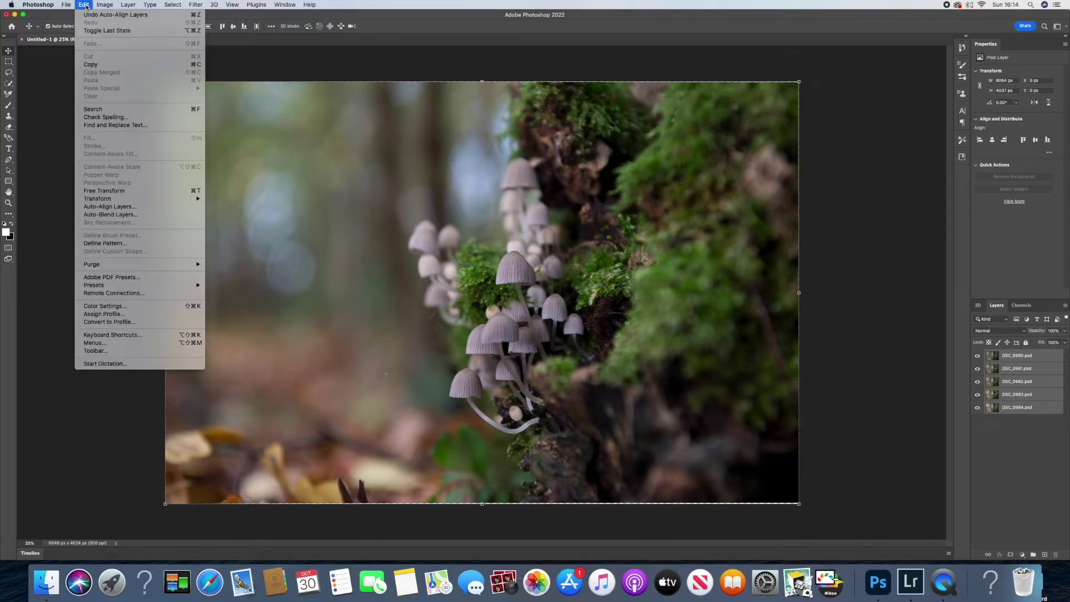
left_click(99, 216)
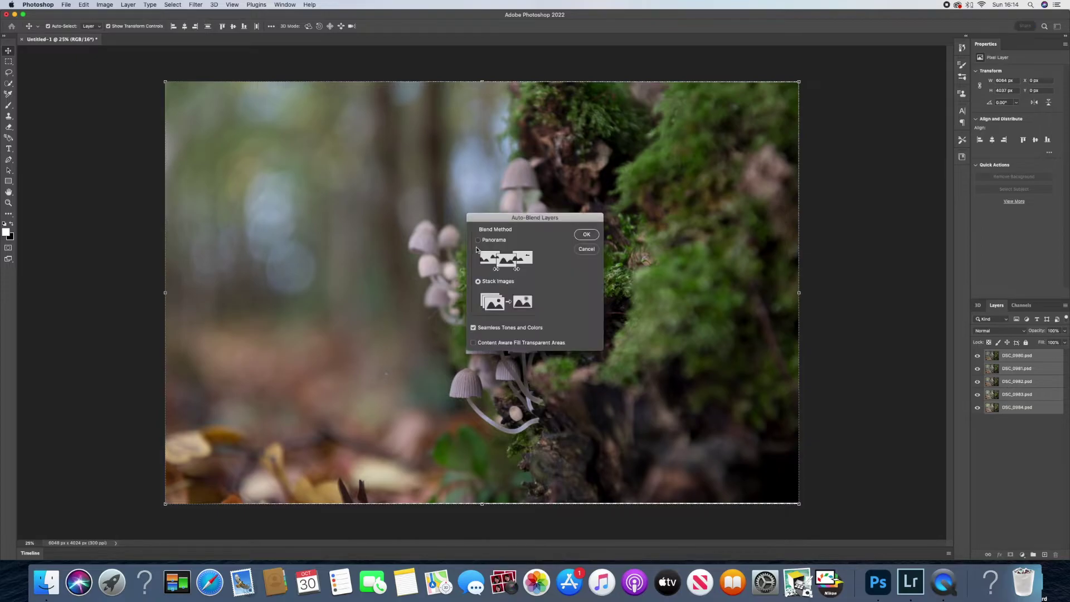
left_click(587, 235)
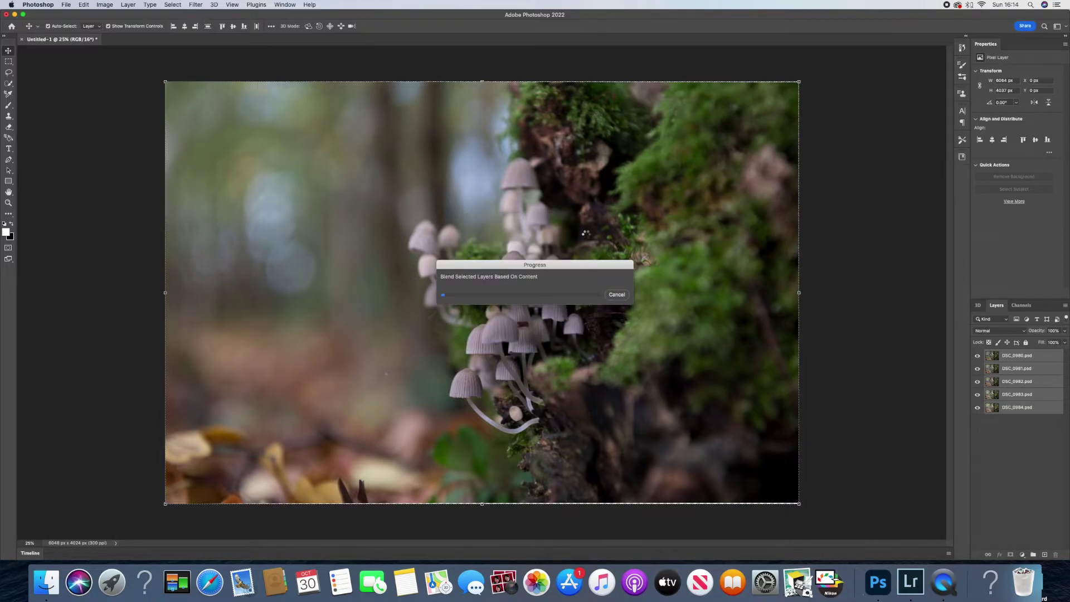
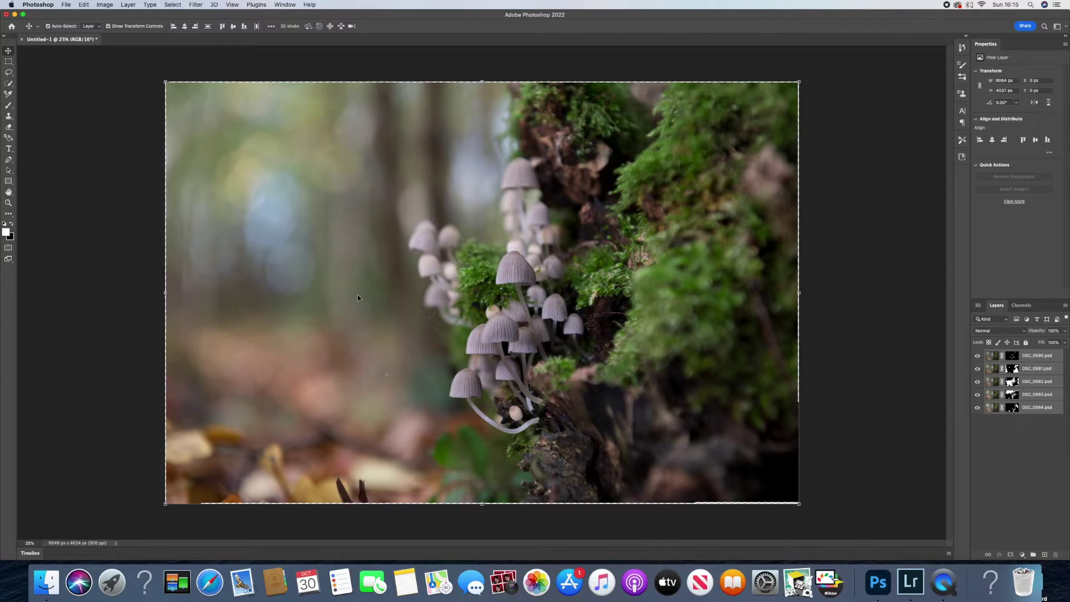
Examine the focus on the mushroom caps up close in the blended image and in the single frame DSC_0984 in Lightroom
left_click(8, 203)
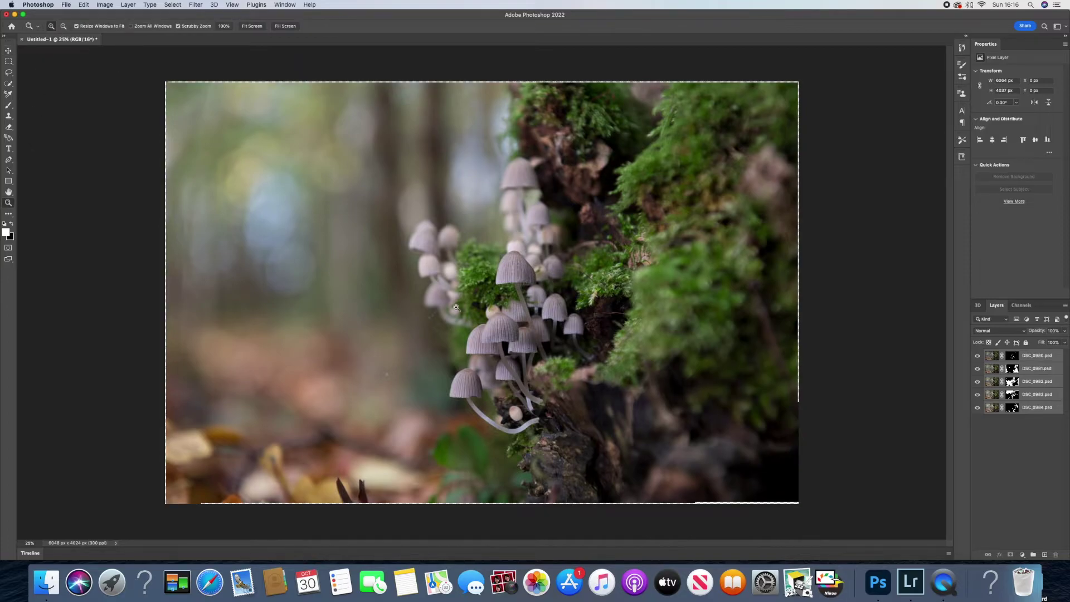
left_click(500, 330)
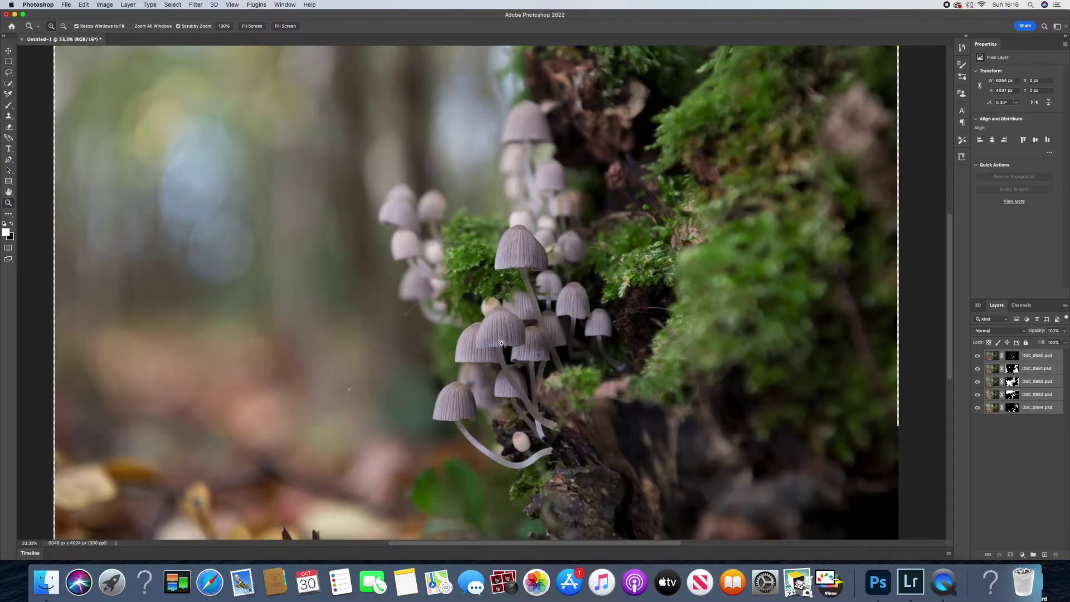
left_click(503, 346)
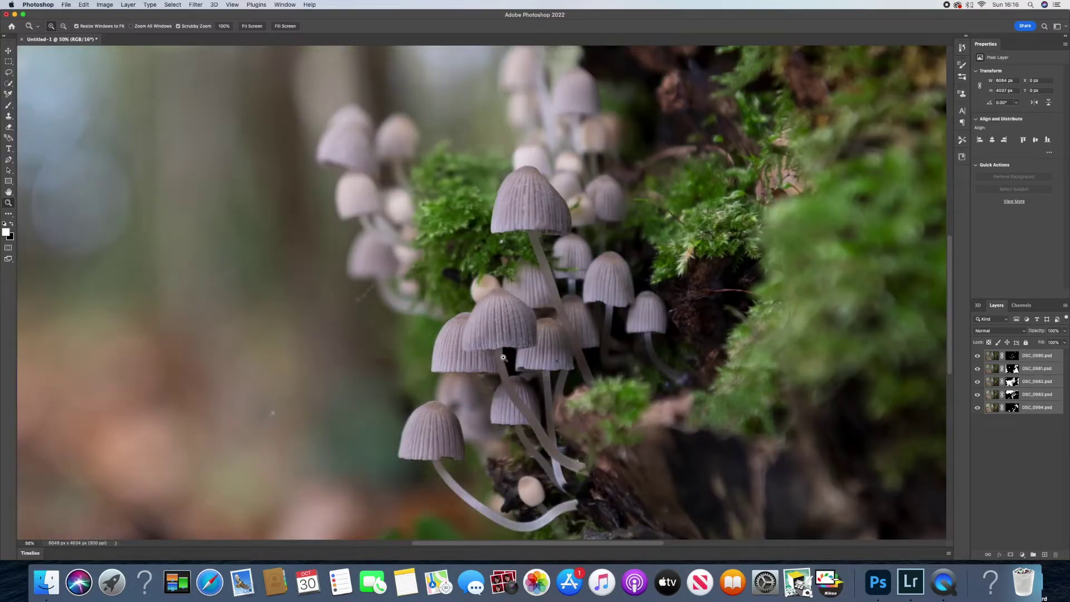
left_click(502, 360)
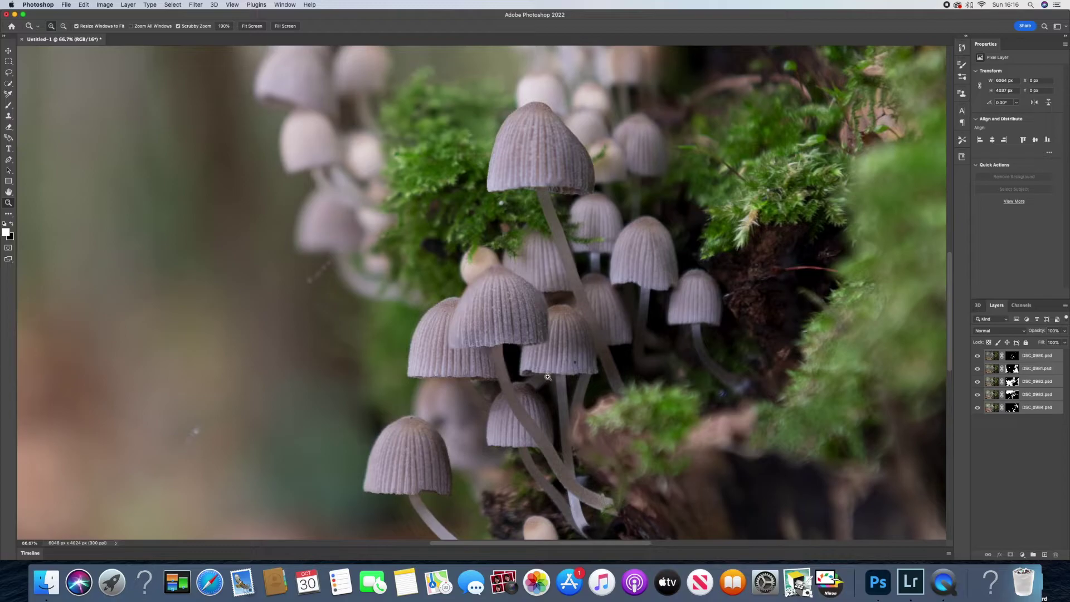
left_click(480, 264)
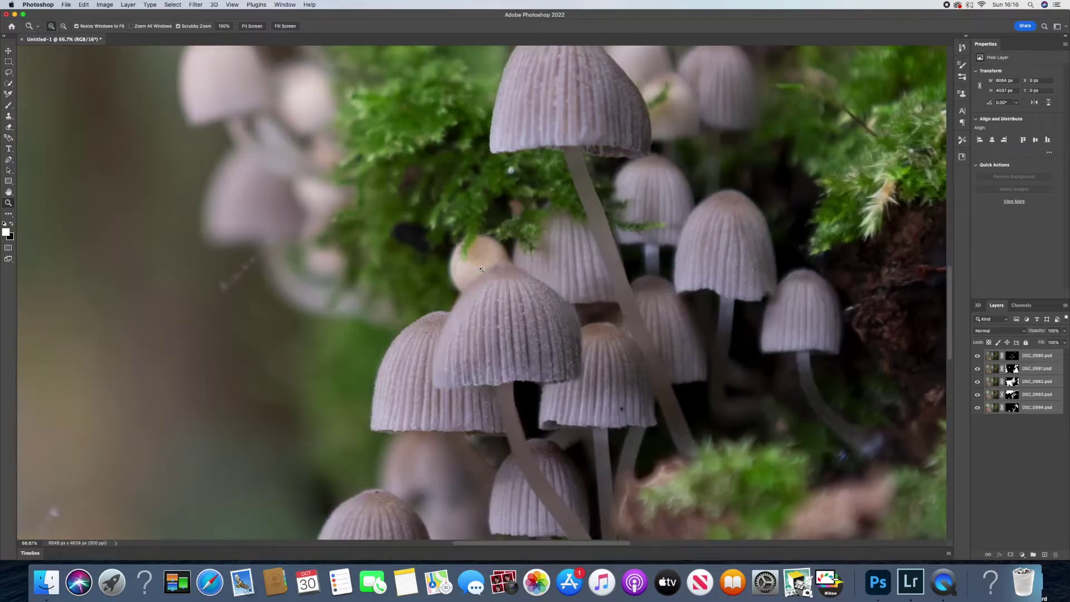
left_click(64, 26)
left_click(528, 339)
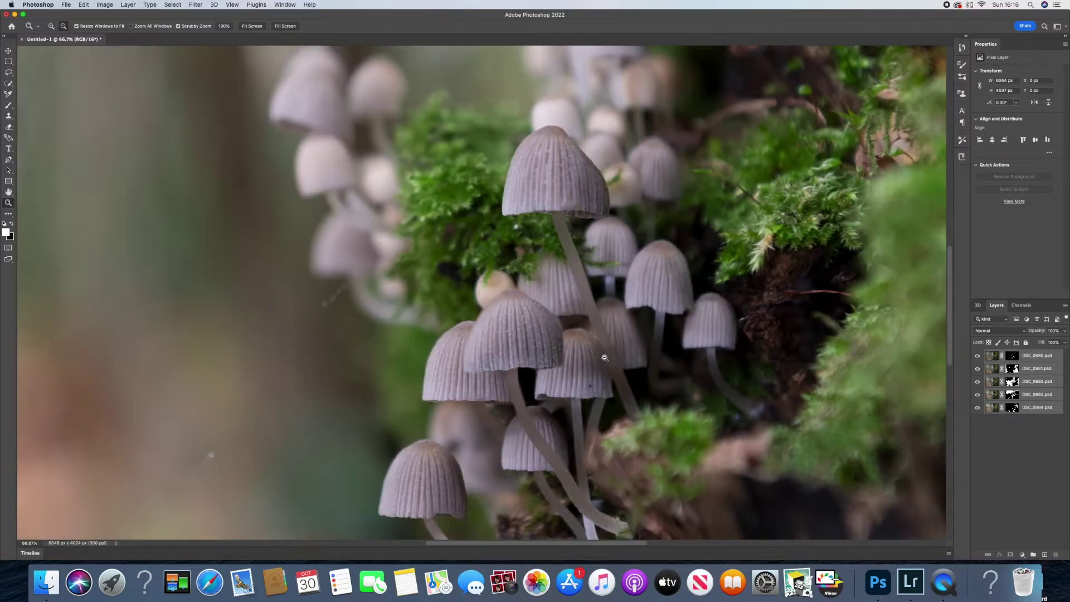
left_click(553, 396)
left_click(553, 396)
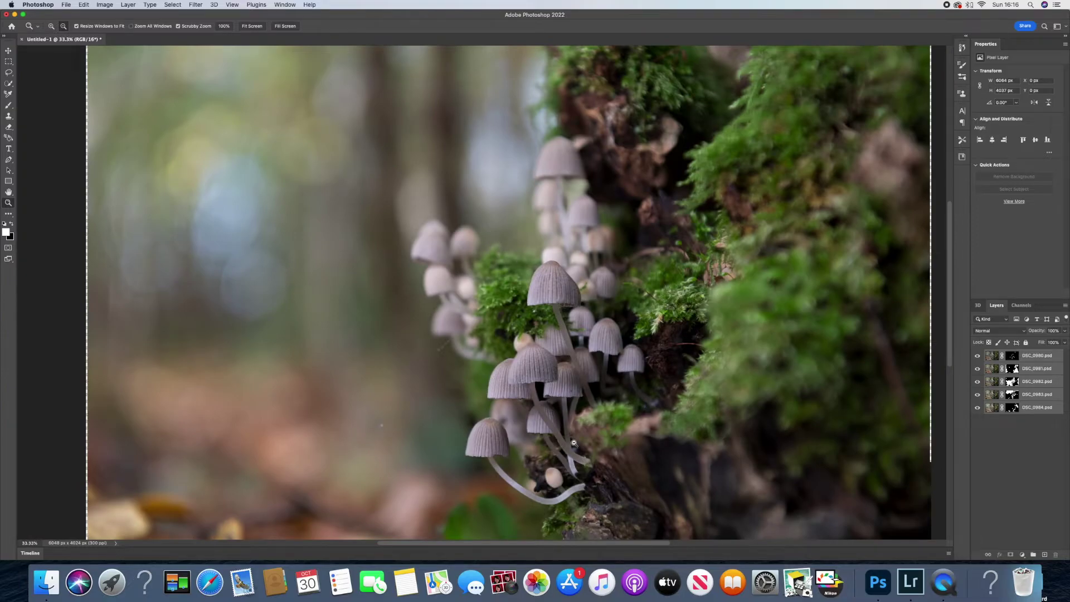
left_click(505, 328)
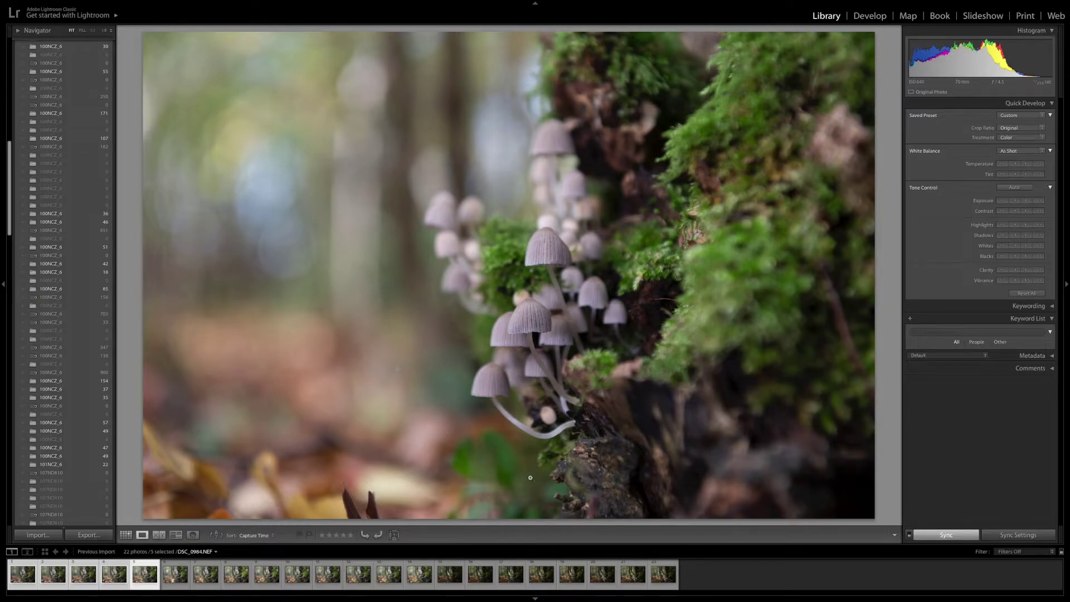
left_click(527, 323)
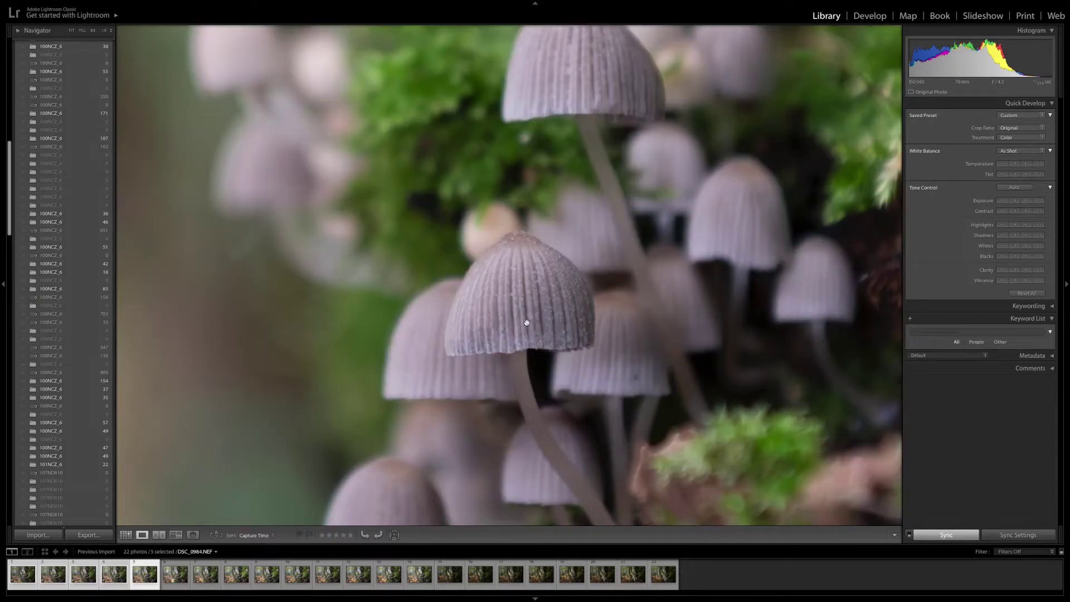
left_click(512, 321)
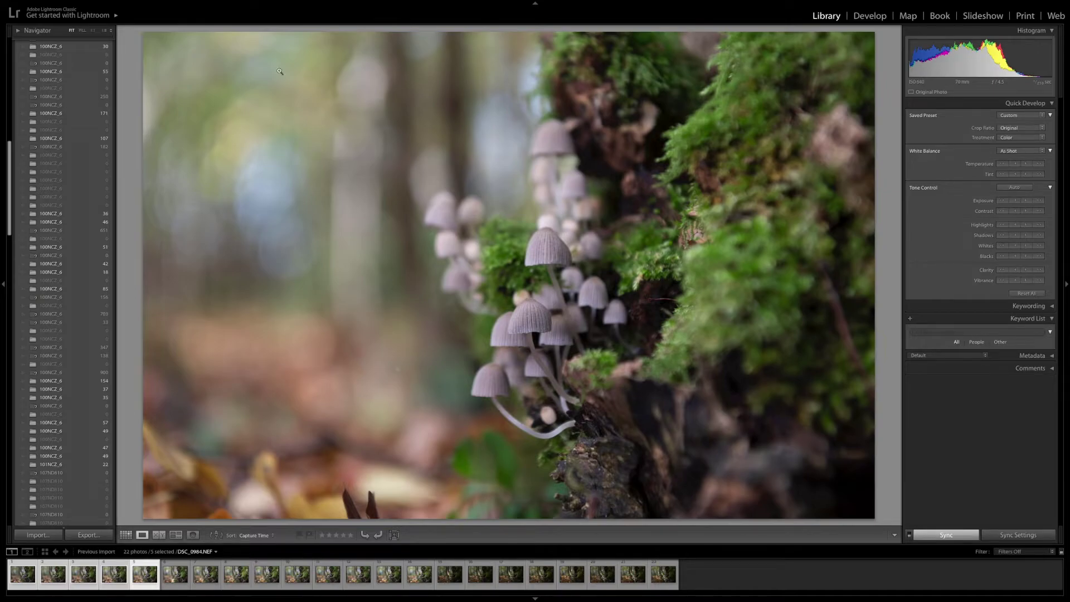
Set the import source to the Lightroom folder inside Fungi 30-10-22 on the My Passport drive
mouse_move(176, 2)
left_click(39, 535)
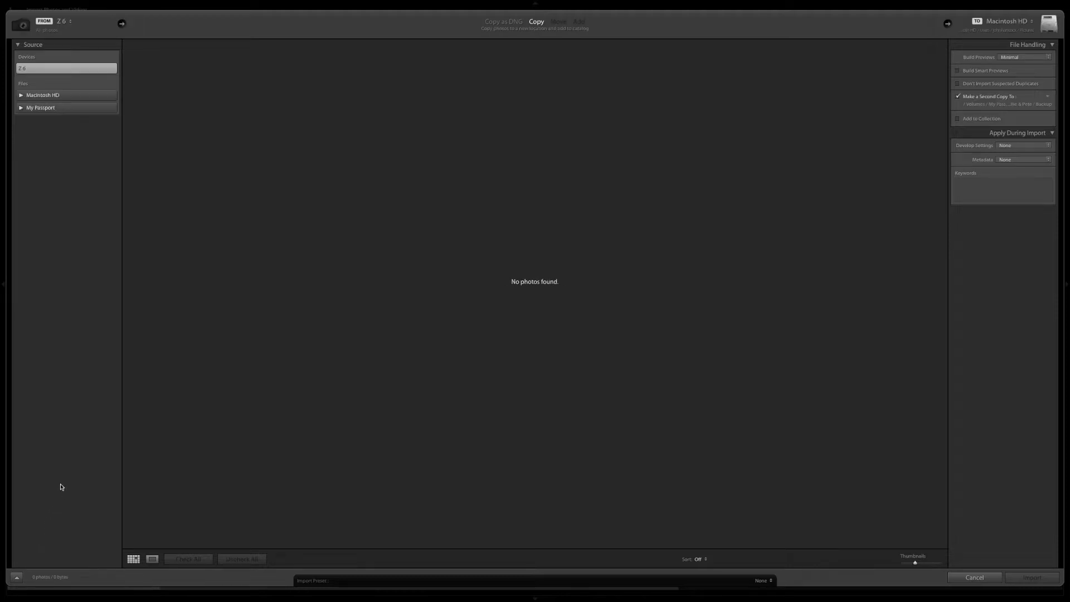
left_click(21, 109)
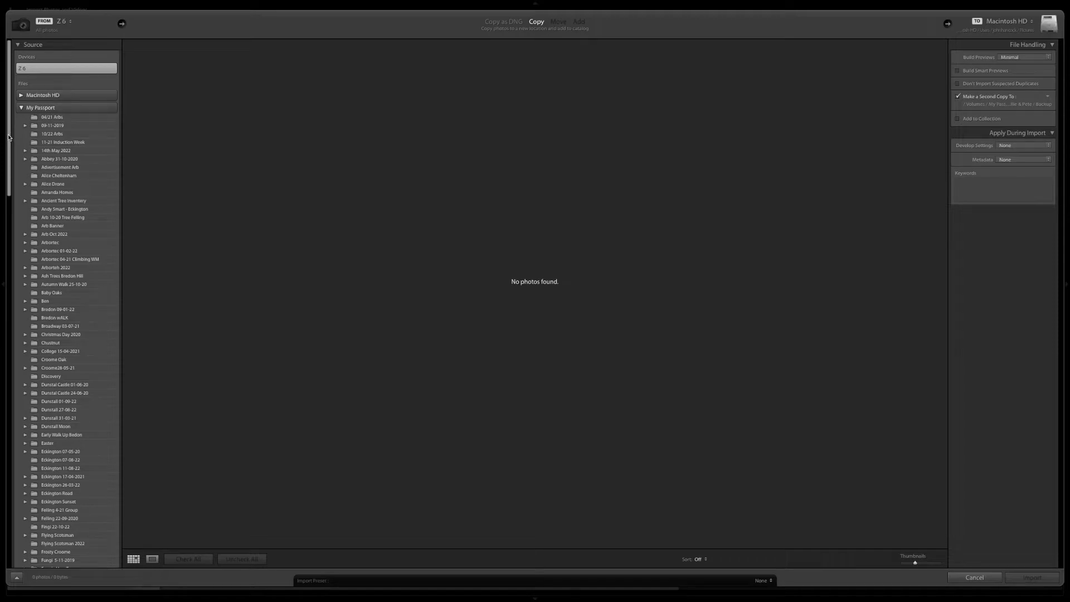
left_click_drag(8, 138, 2, 299)
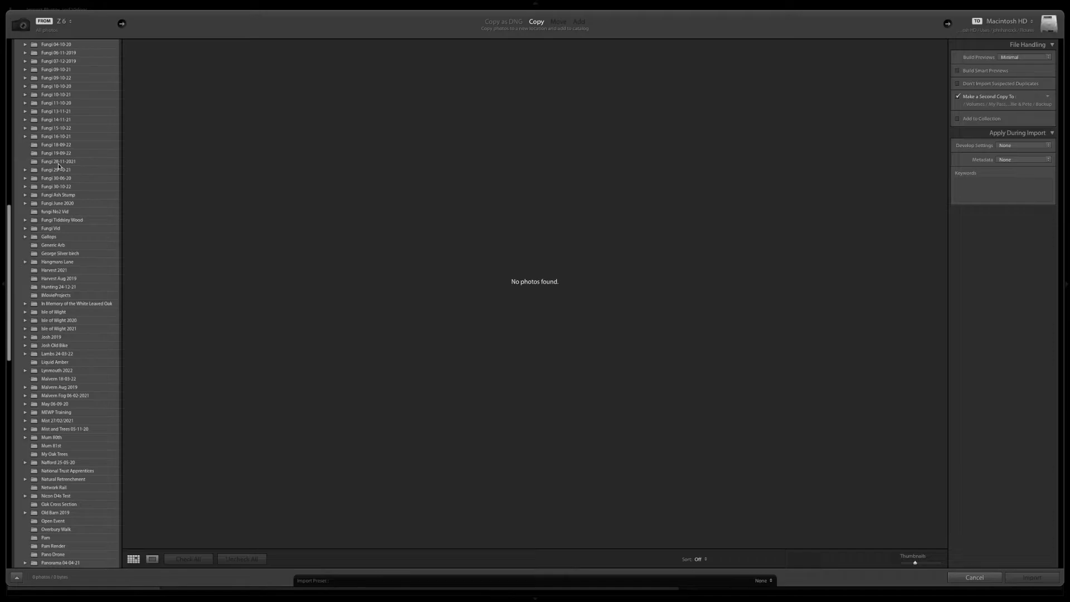
left_click(26, 186)
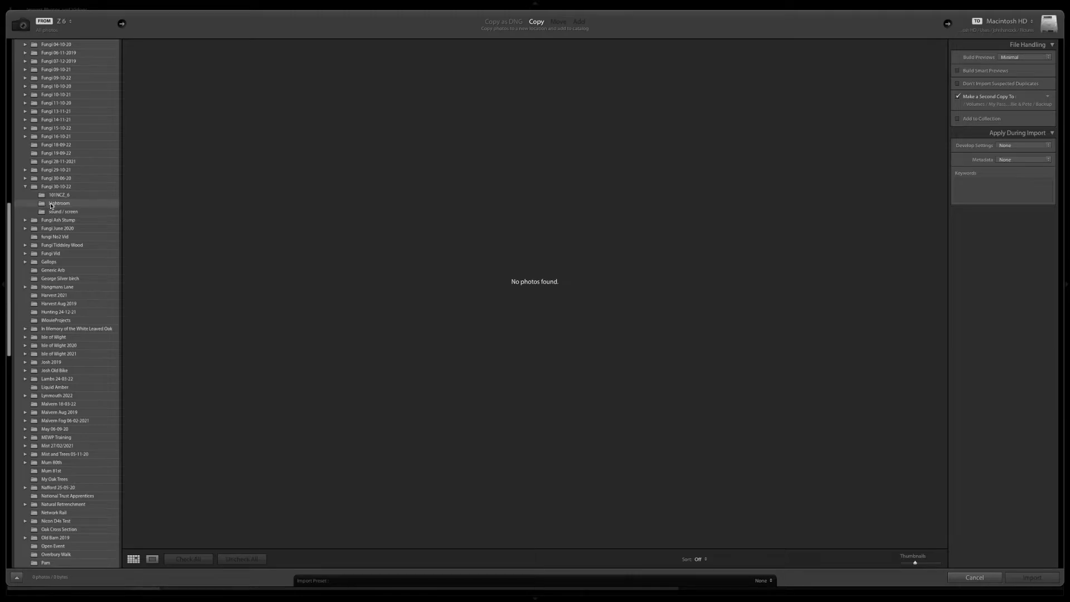
left_click(51, 204)
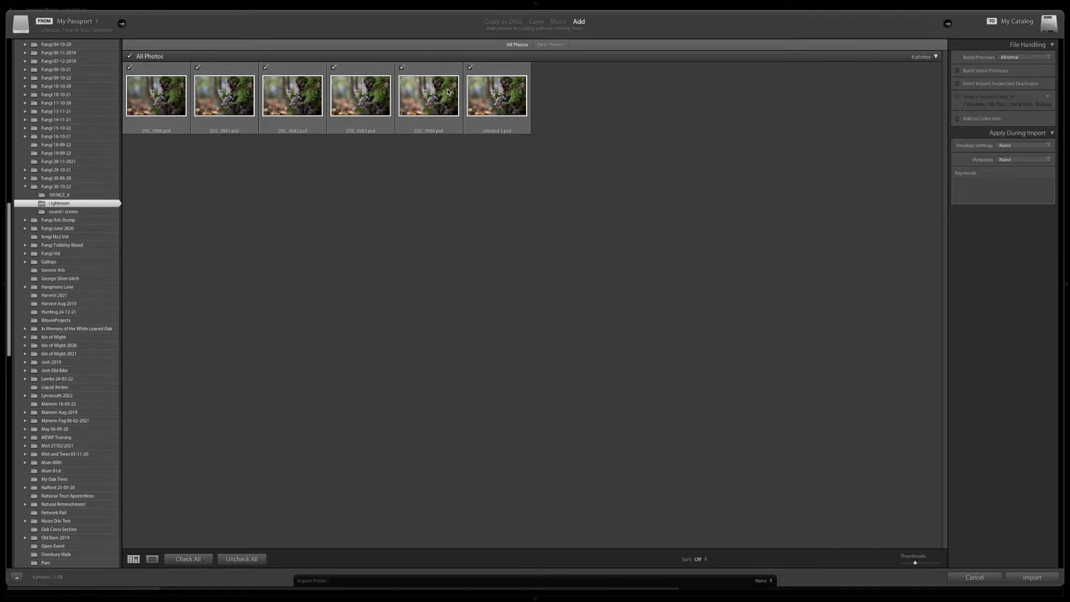
Exclude DSC_0980.psd to DSC_0984.psd and import only Untitled-1.psd into the catalog
left_click(402, 67)
left_click(334, 67)
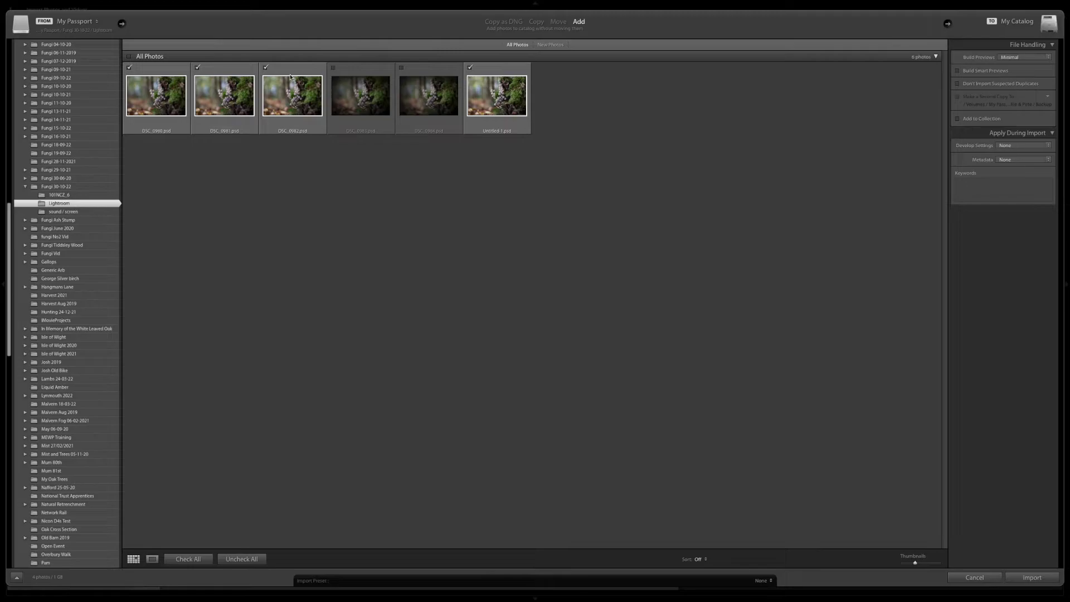
left_click(268, 71)
left_click(266, 67)
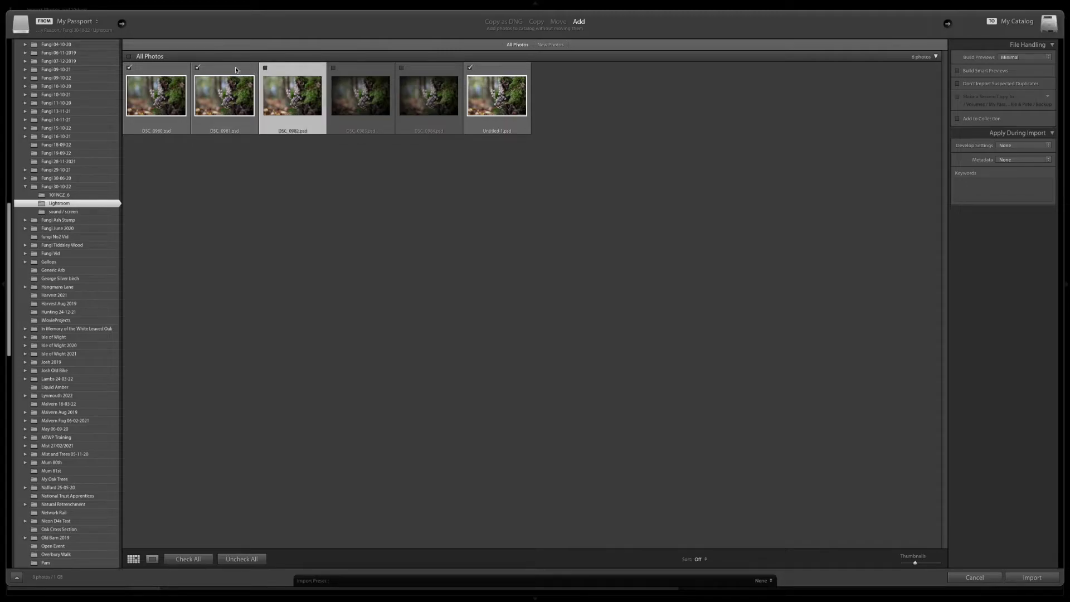
left_click(198, 68)
left_click(129, 67)
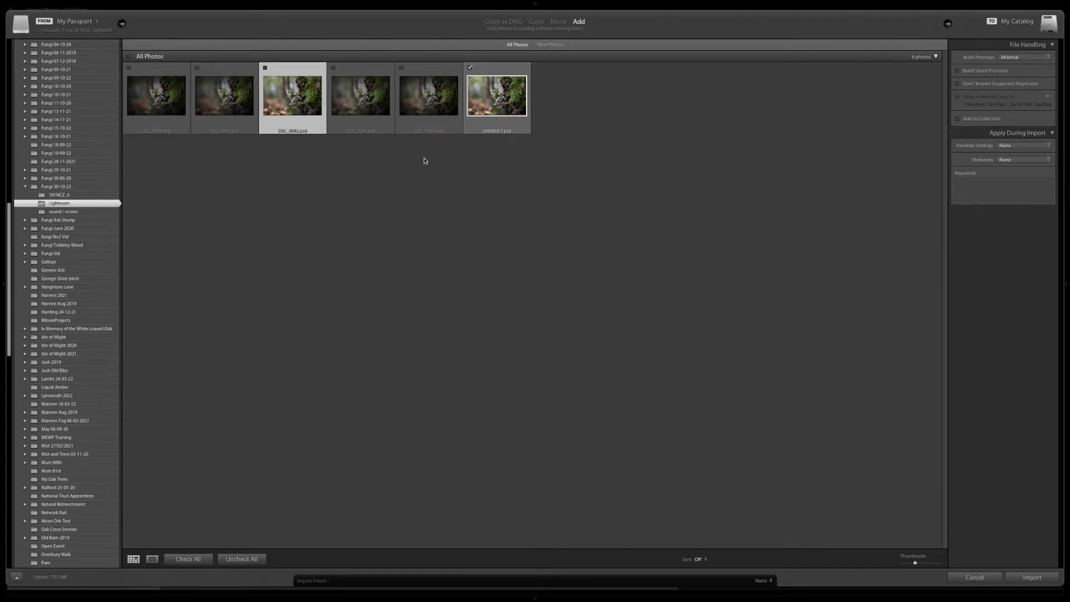
left_click(420, 190)
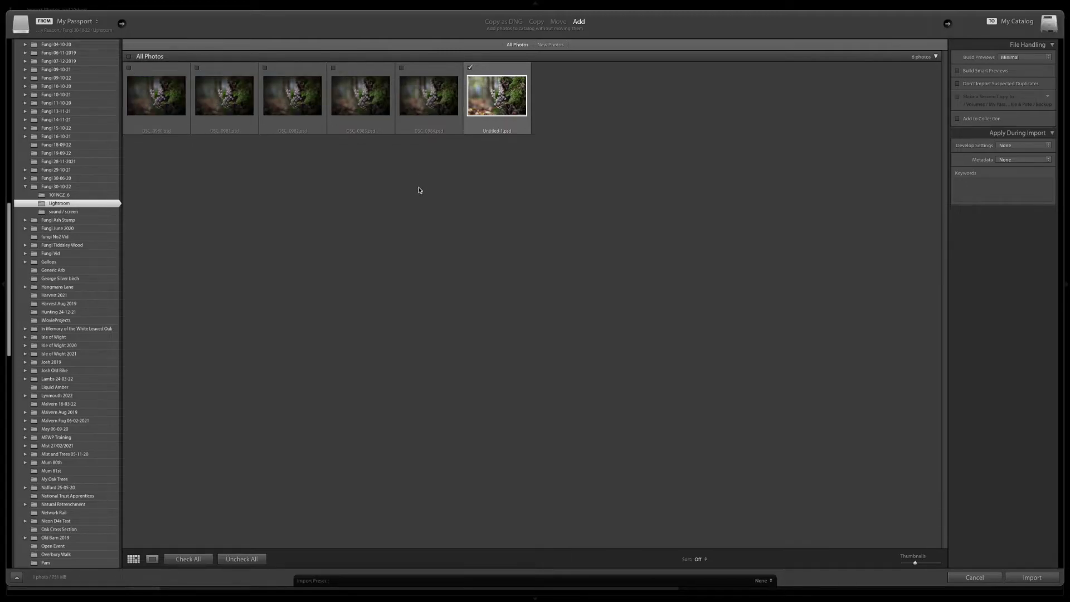
left_click(1028, 577)
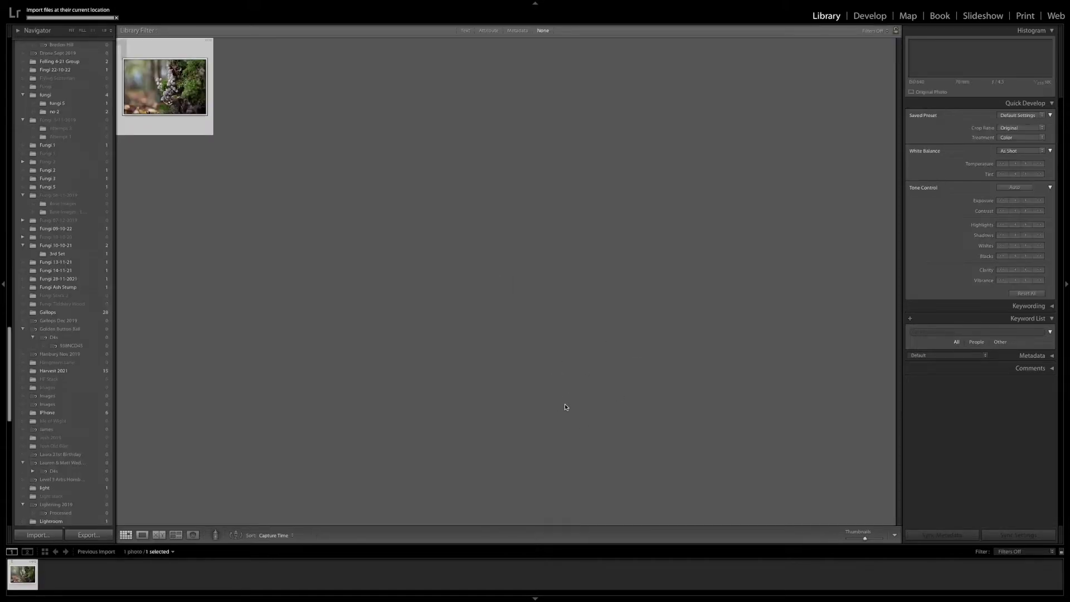
Crop Untitled-1.psd in the Develop module at its original aspect ratio, trimming the white borders and placing the mushrooms right of centre
double_click(168, 88)
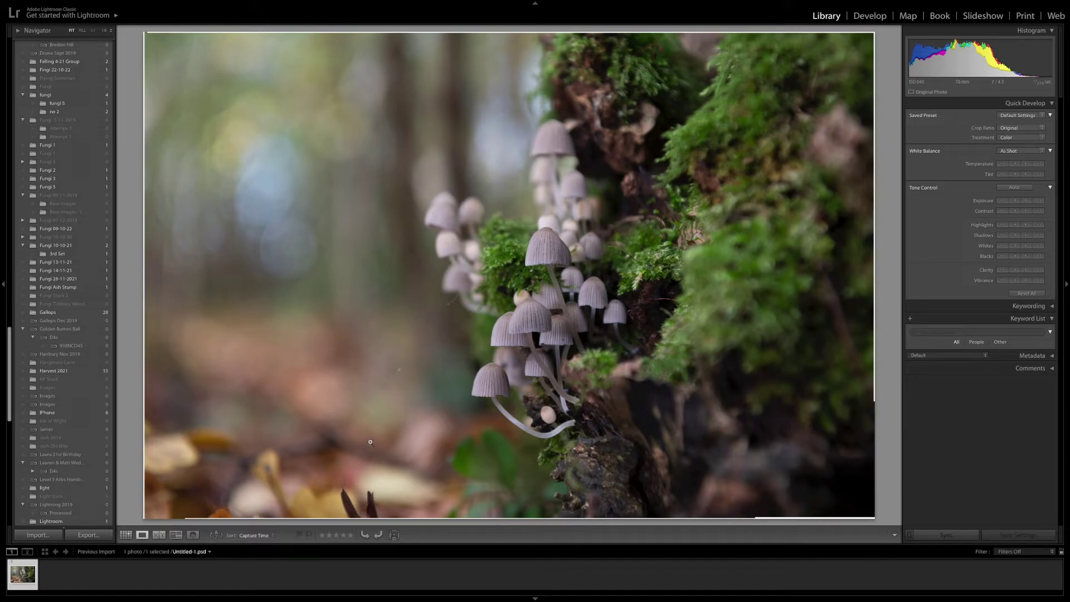
left_click(871, 17)
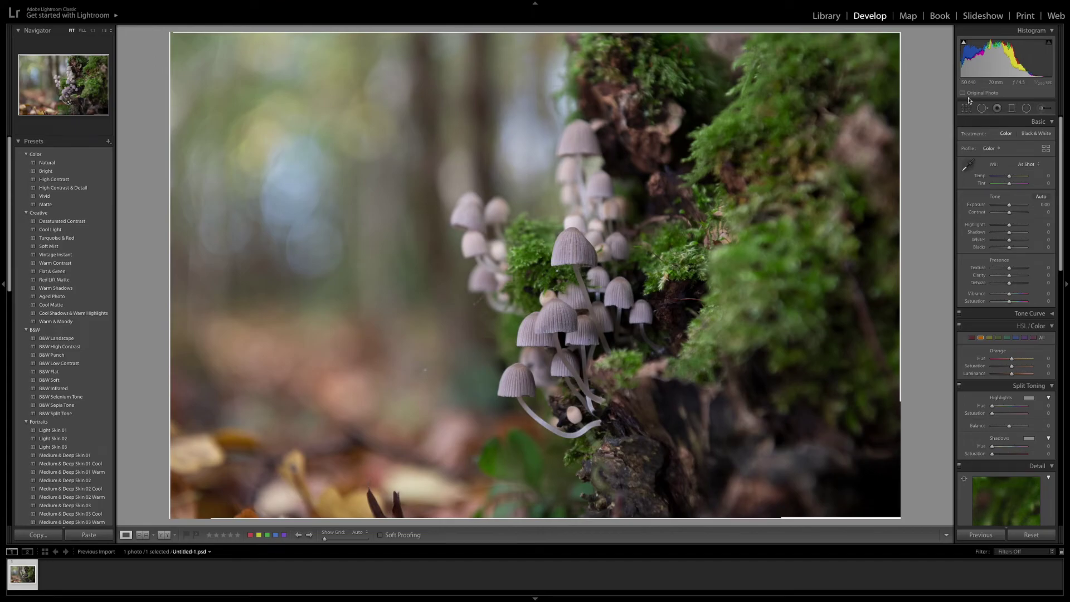
left_click(968, 110)
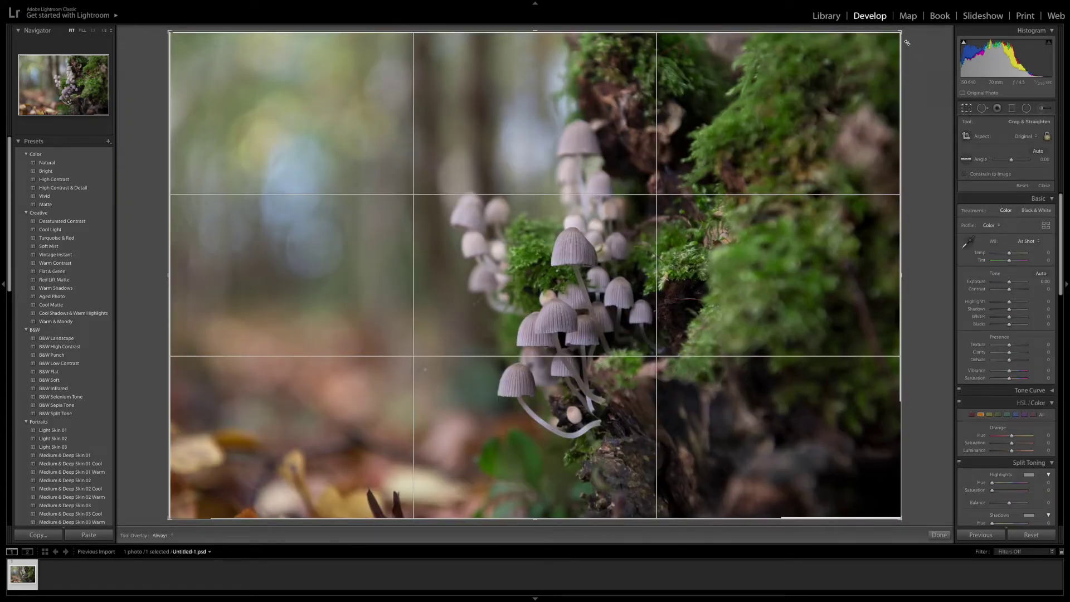
left_click_drag(903, 34, 896, 36)
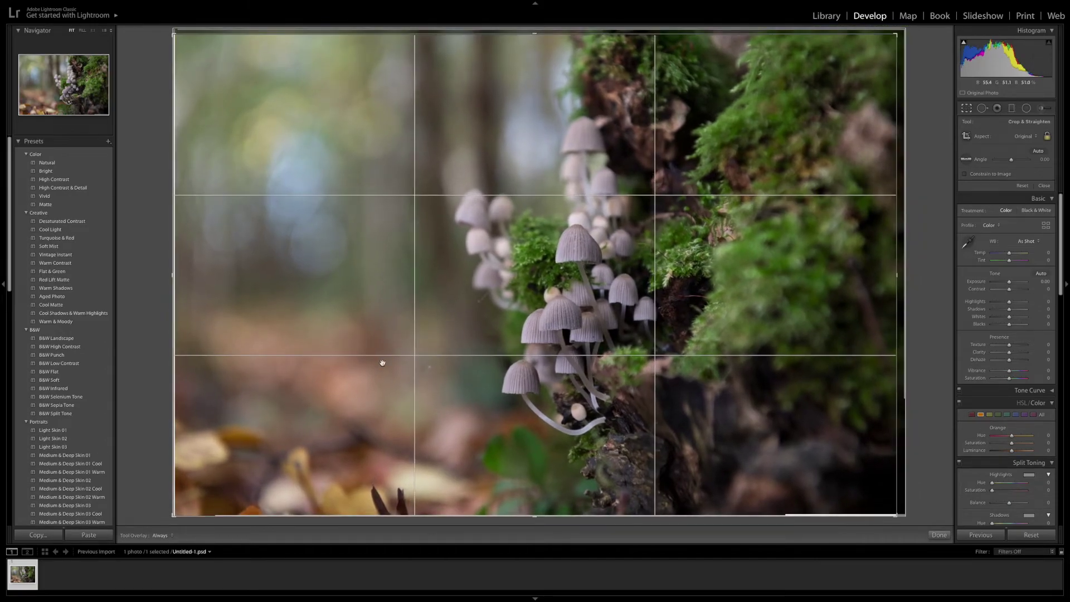
mouse_move(171, 517)
left_mouse_down()
mouse_move(182, 501)
mouse_move(175, 518)
left_mouse_up()
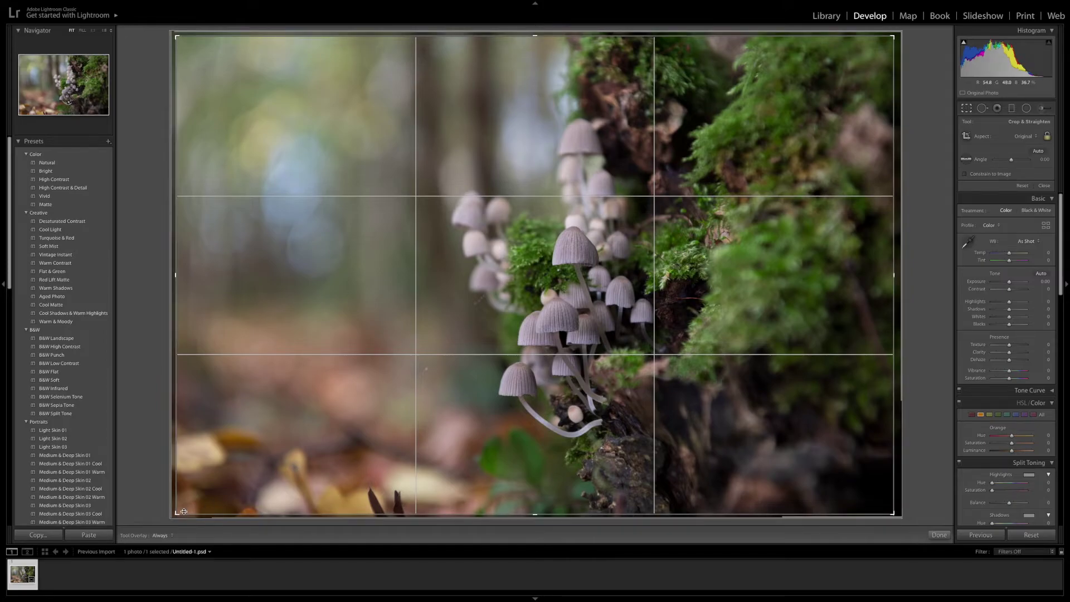
left_click_drag(177, 514, 189, 499)
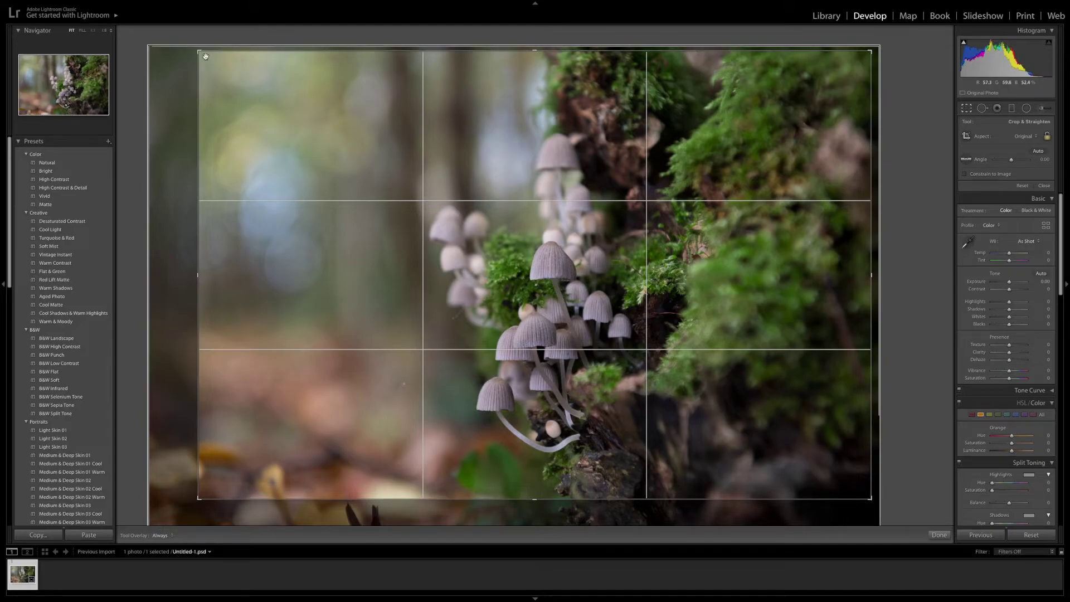
left_click_drag(206, 57, 206, 61)
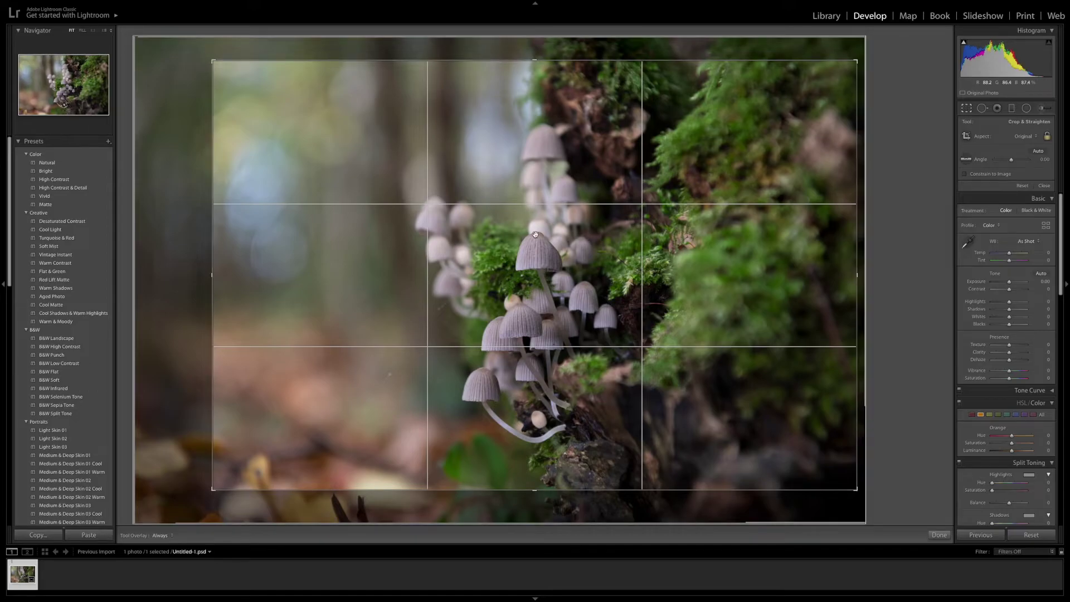
left_click_drag(538, 235, 588, 235)
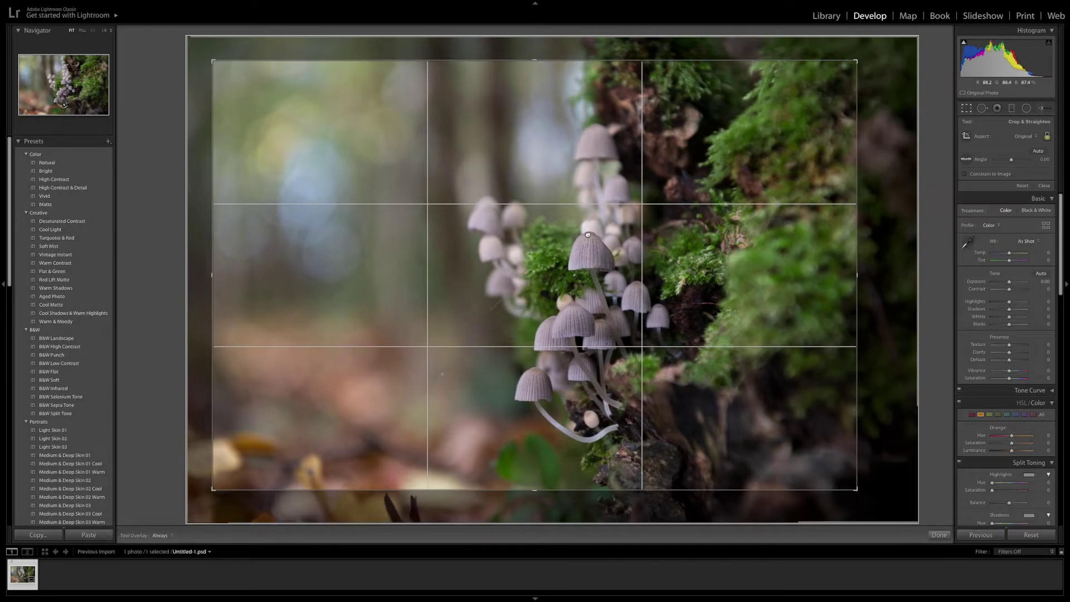
key("Return")
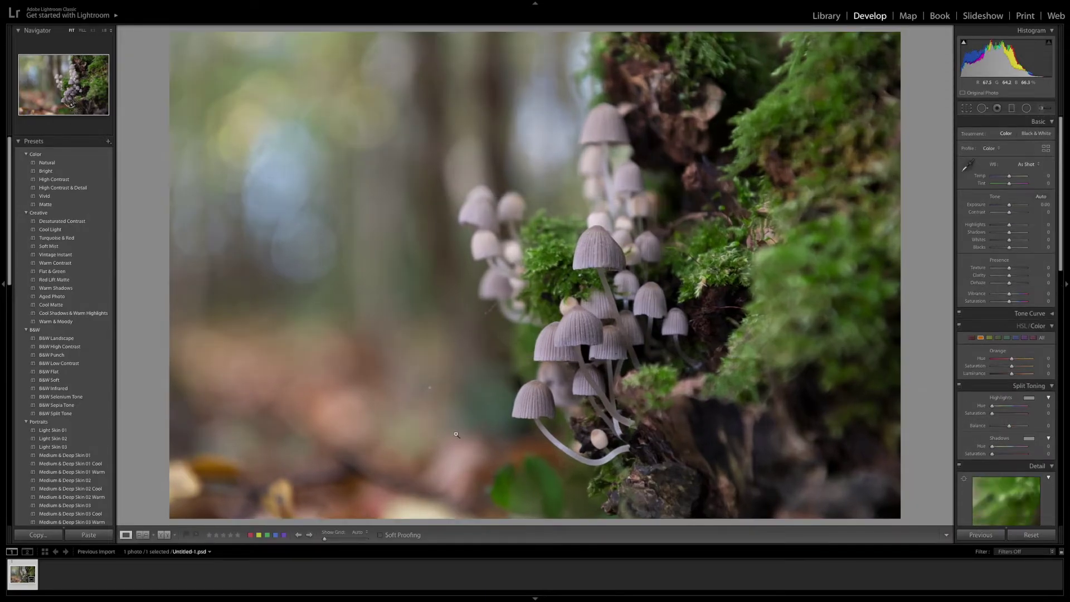
Clone out the small dark mark at the photo's bottom edge, using Spot Removal with brush size 46
left_click(363, 511)
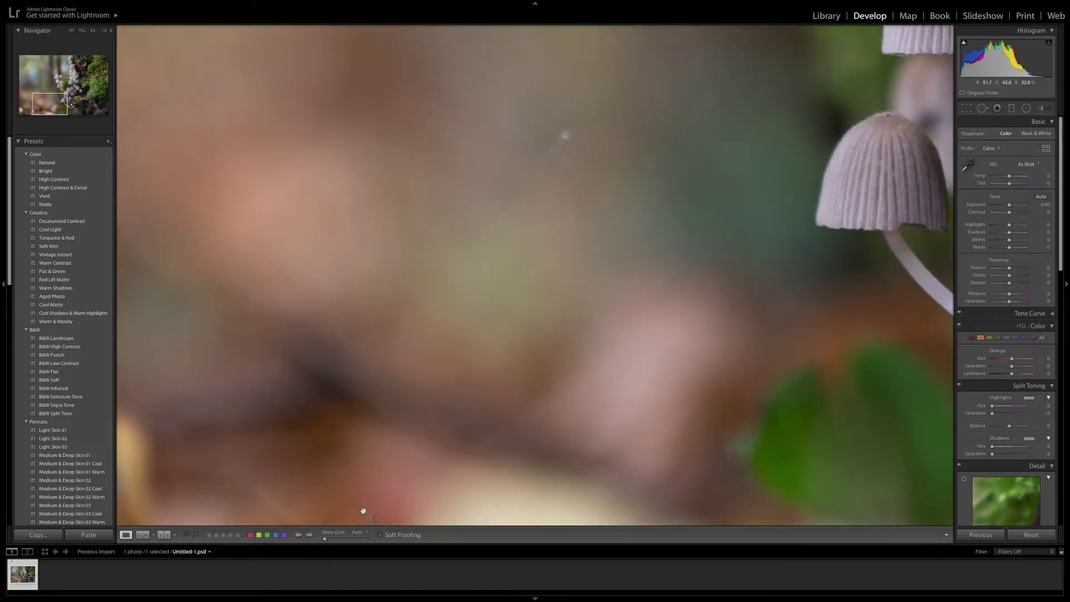
left_click_drag(363, 511, 363, 463)
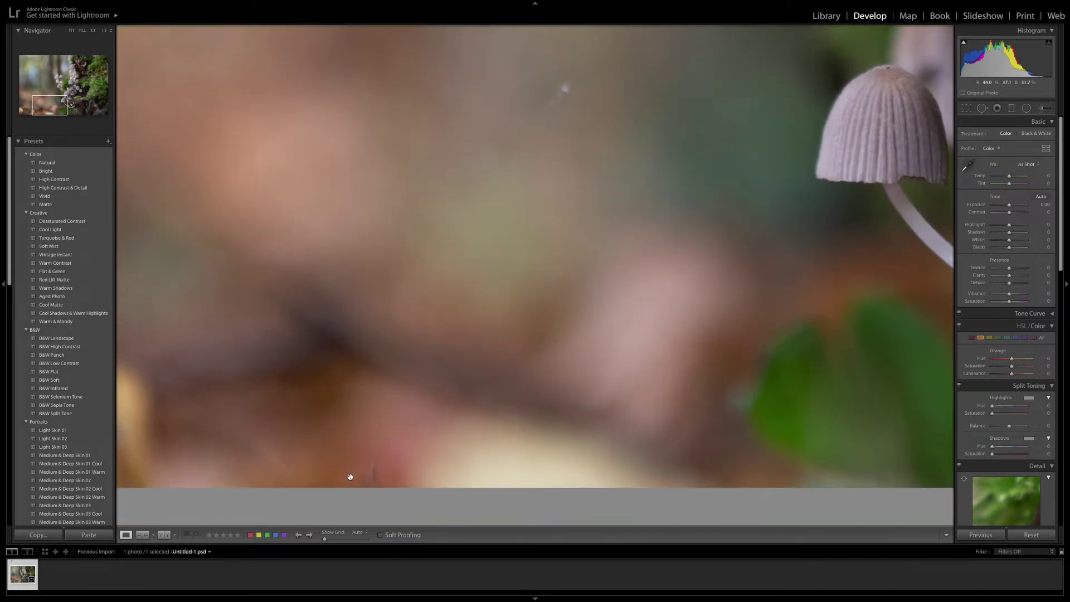
left_click(983, 108)
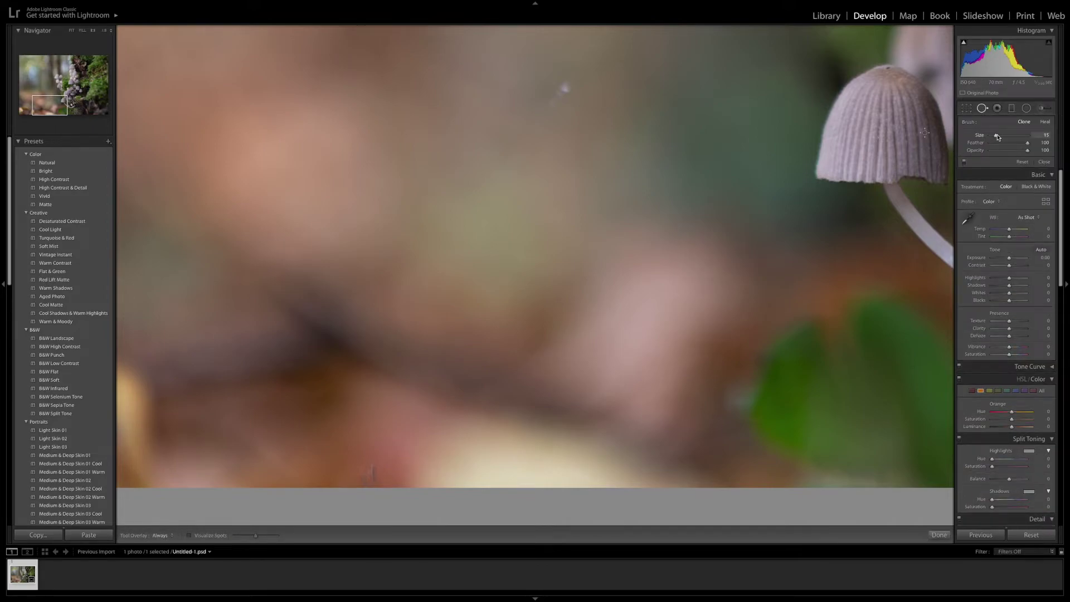
left_click_drag(996, 138, 1005, 139)
left_click_drag(369, 475, 369, 470)
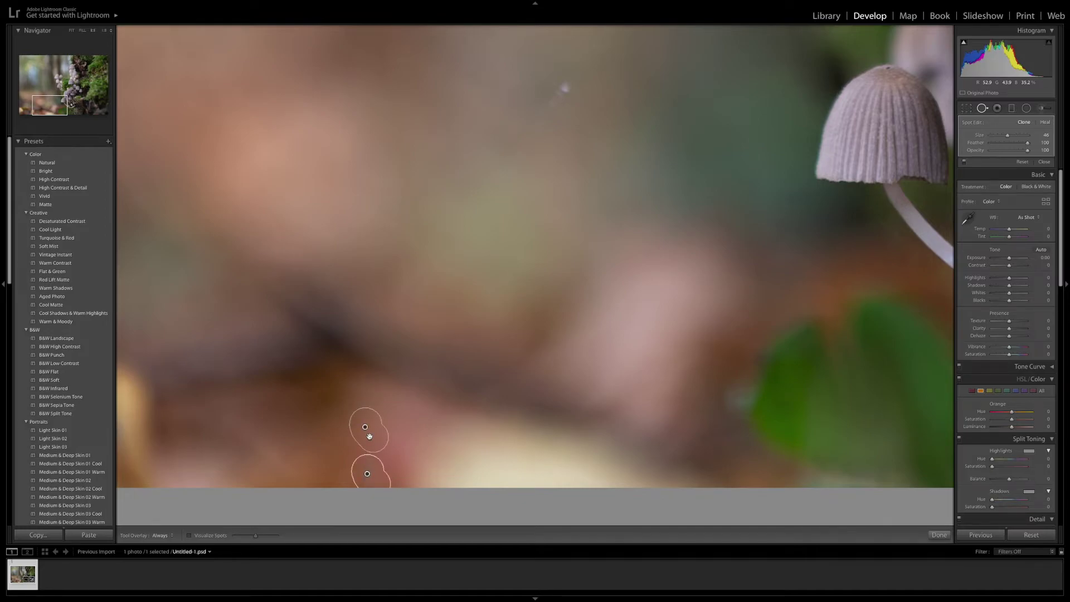
key("q")
left_click(375, 449)
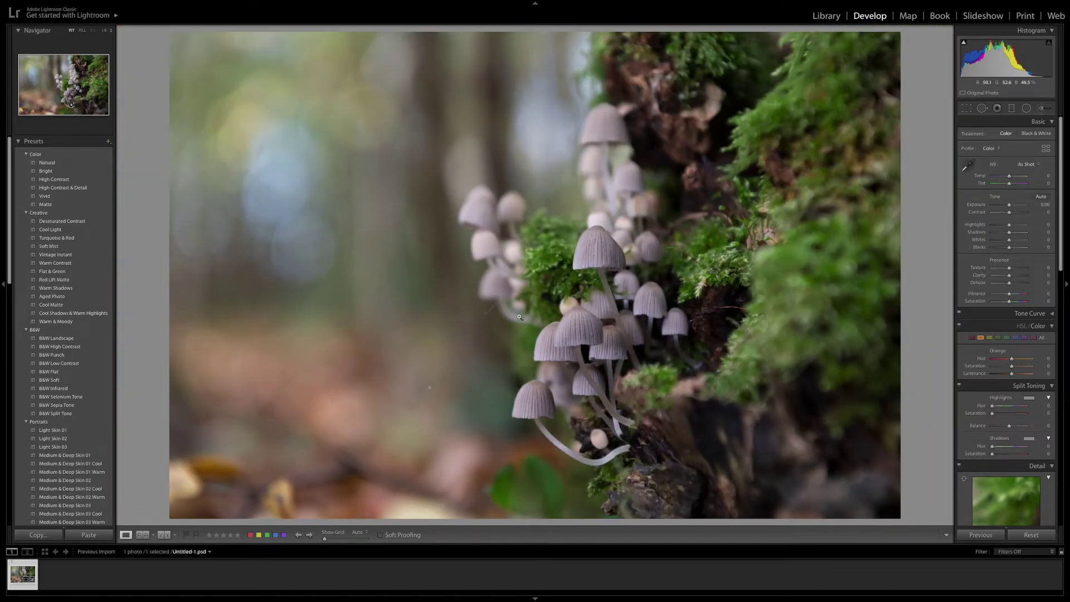
Try to clone out the faint dotted streak below the blurred mushroom caps with a smaller Spot Removal brush
left_click(481, 335)
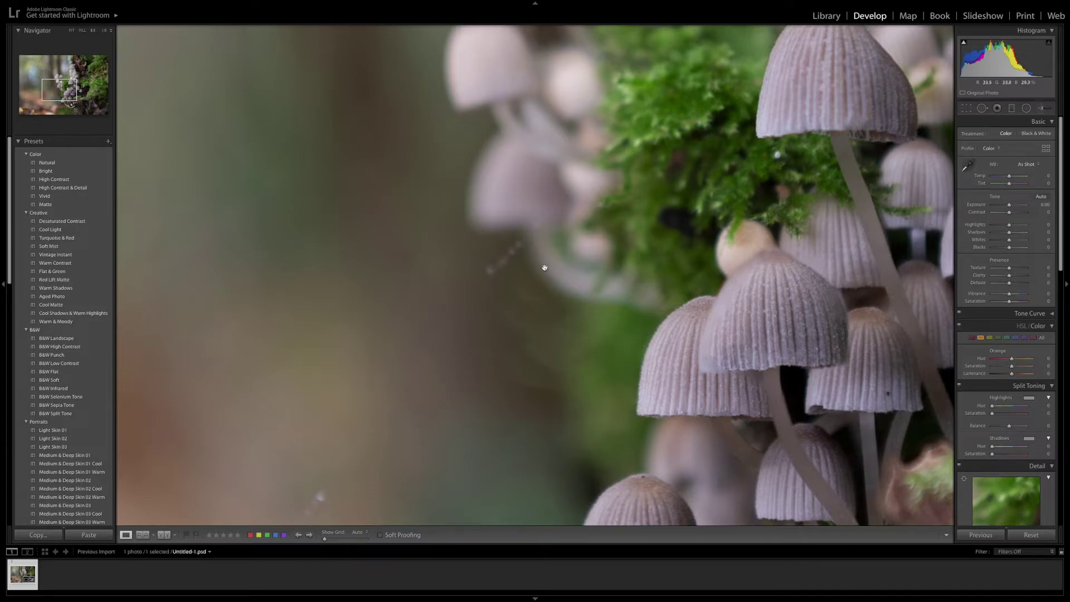
left_click(982, 109)
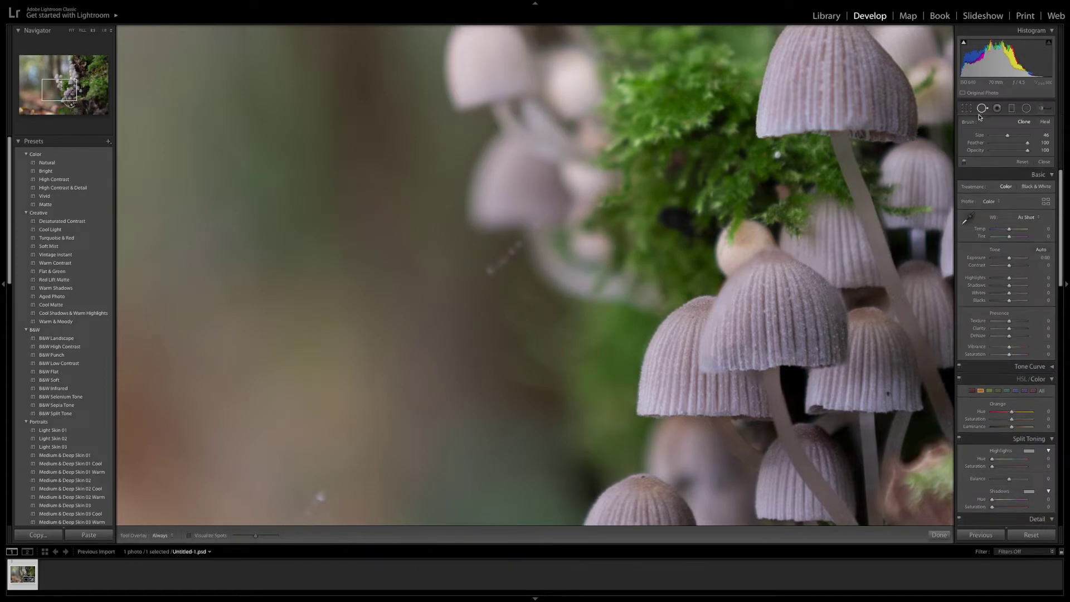
left_click_drag(1008, 138, 999, 138)
left_click_drag(487, 274, 514, 246)
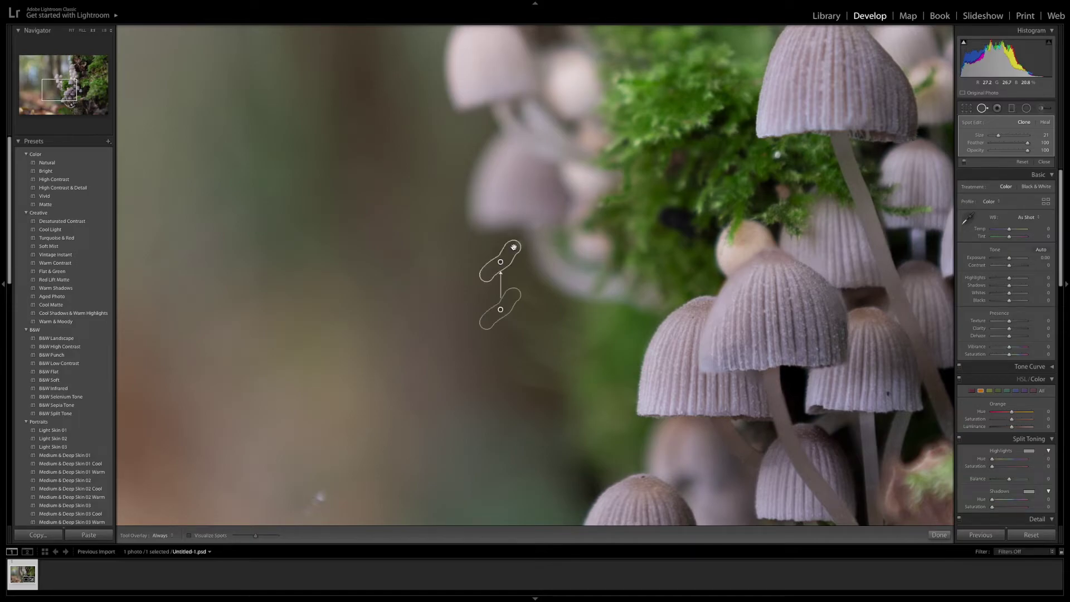
key("Return")
key("q")
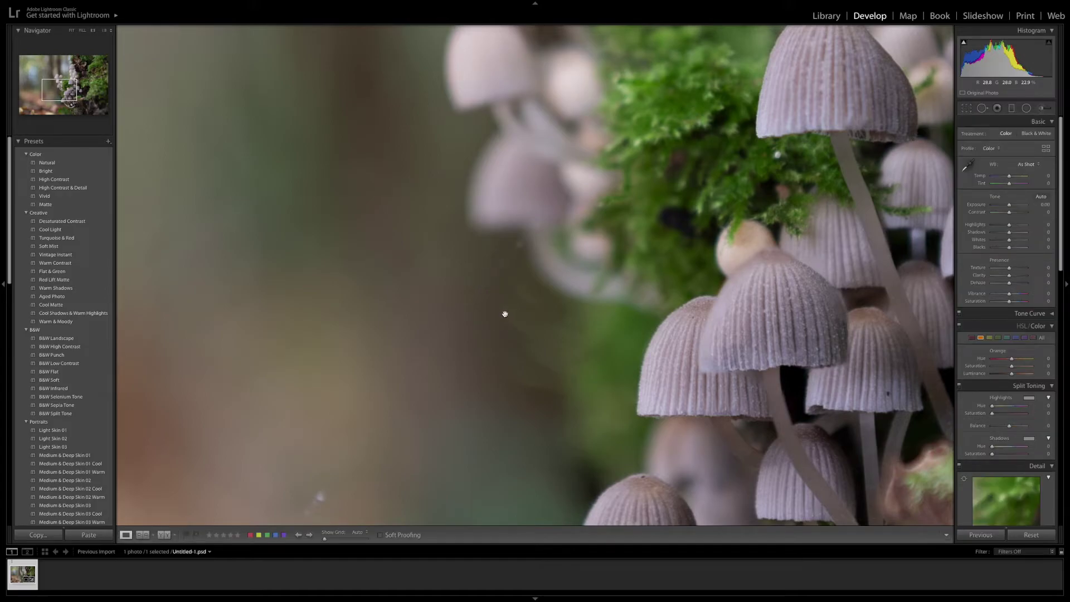
Undo the last spot removal on the dotted streak
mouse_move(136, 2)
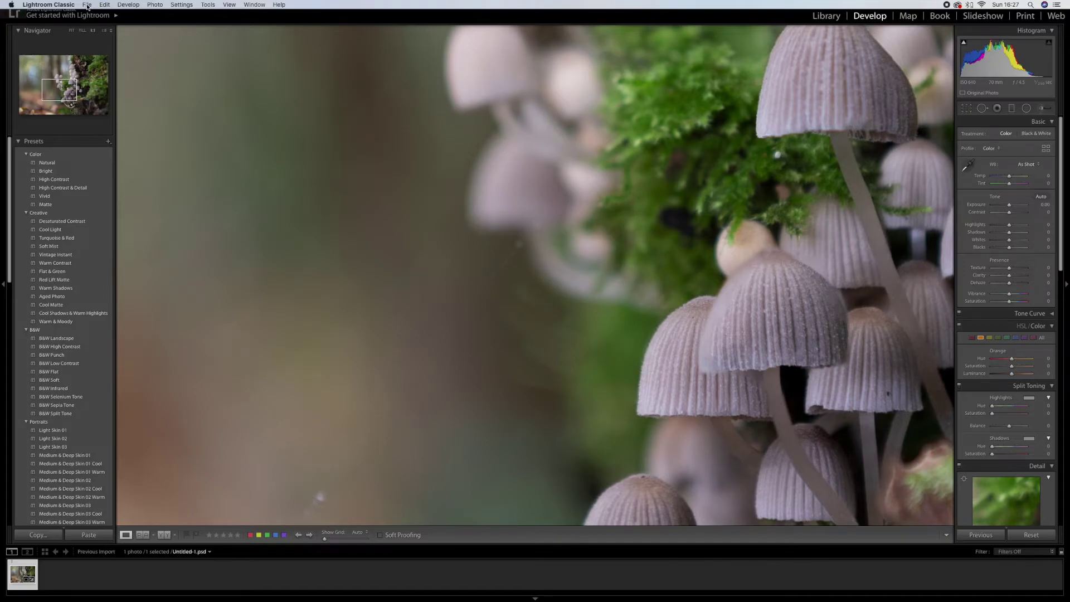
left_click(87, 5)
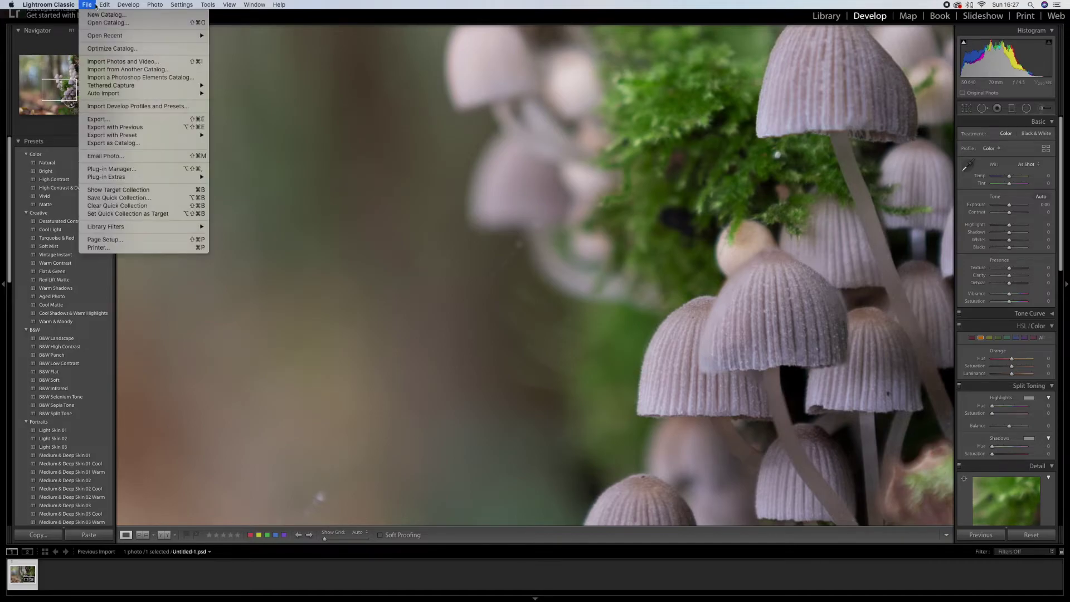
mouse_move(105, 5)
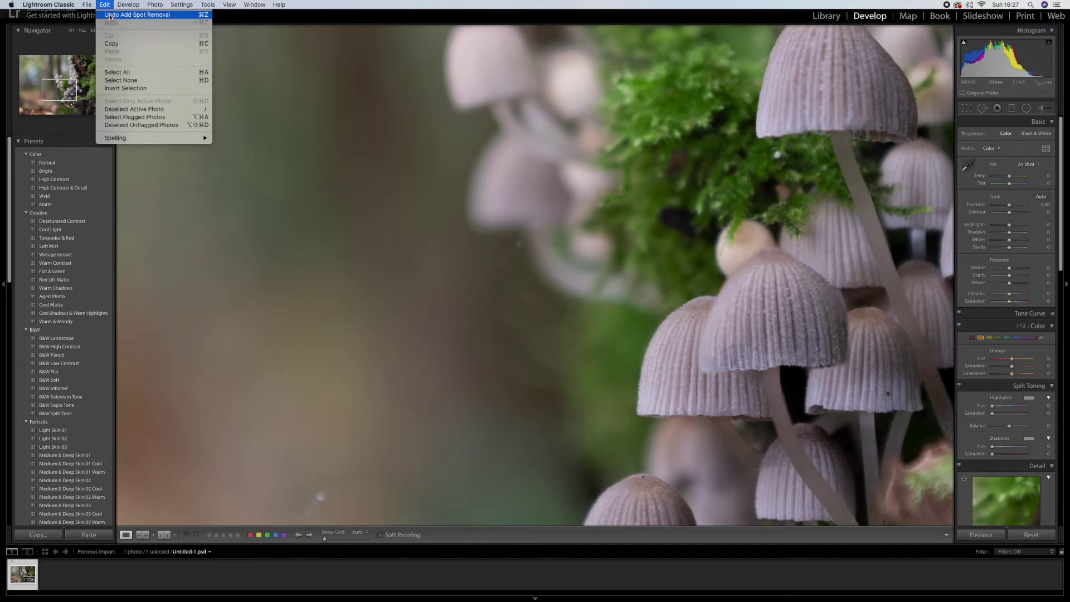
left_click(110, 15)
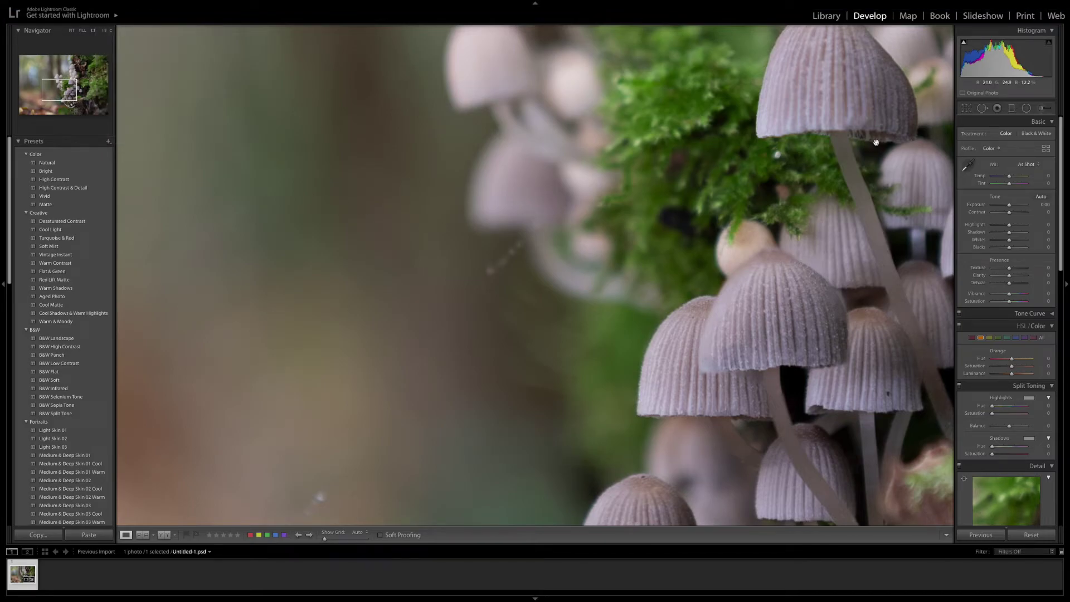
Clone over the dotted streak below the blurred caps again, using the smooth background beneath it as the source
left_click(983, 109)
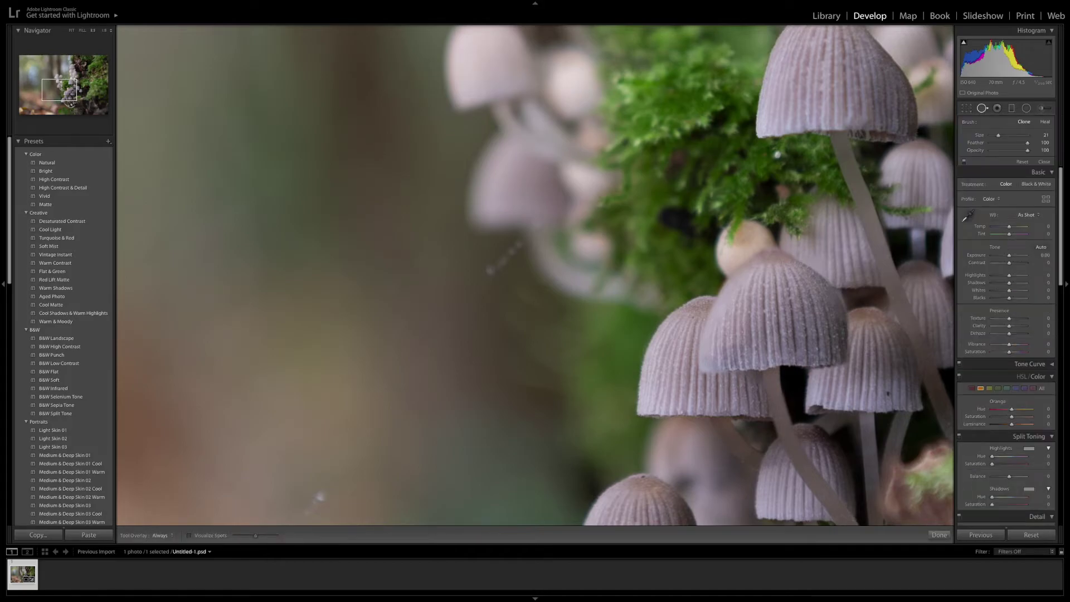
left_click_drag(487, 281, 514, 249)
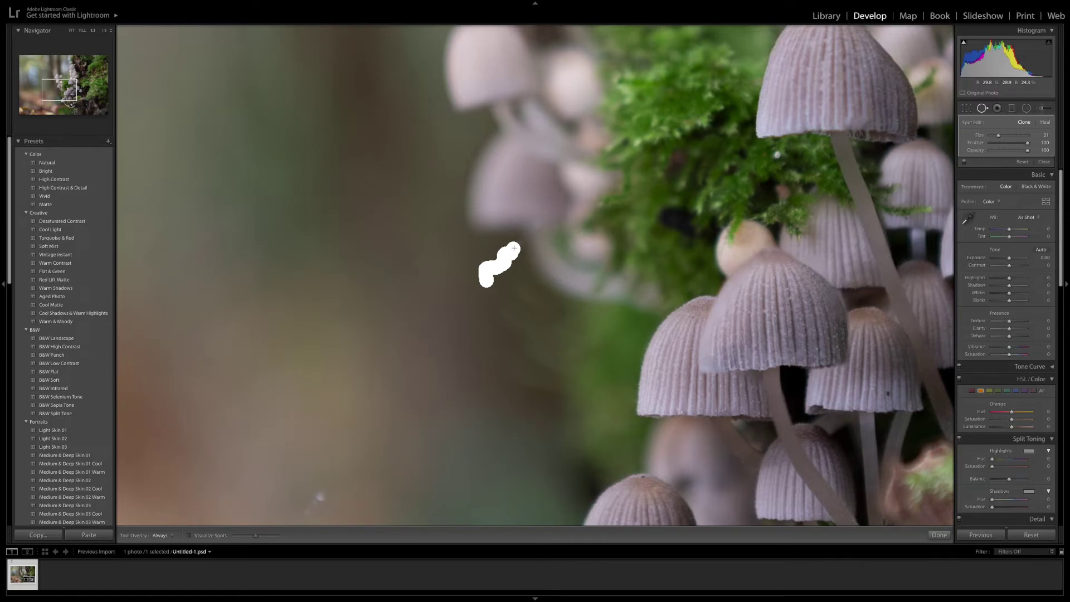
left_click_drag(514, 248, 514, 248)
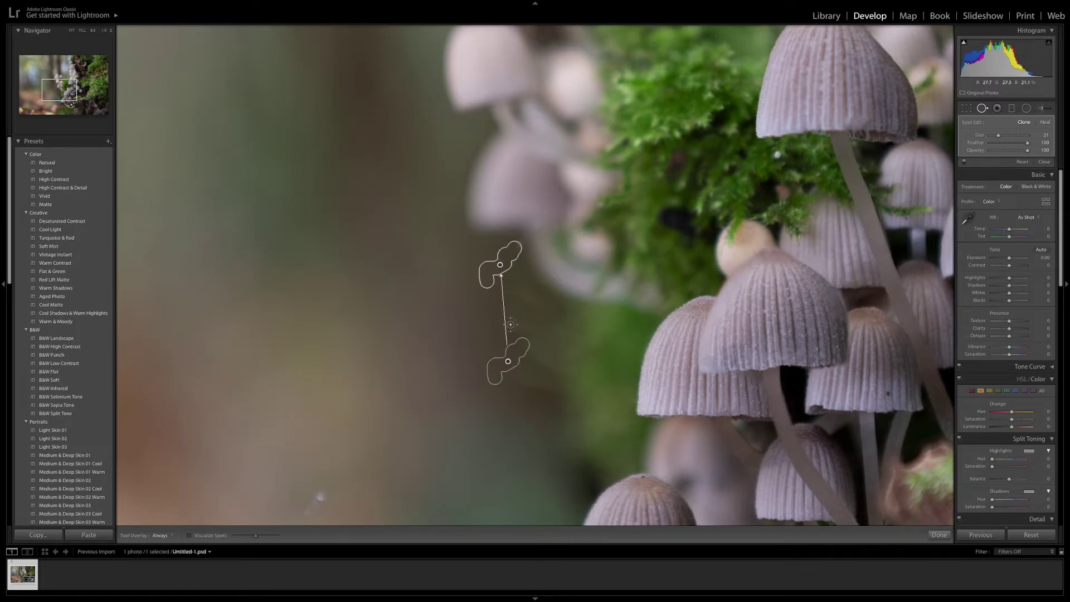
Reposition the clone source for the dotted streak onto the smooth background just below the patch and close Spot Removal
mouse_move(513, 355)
left_mouse_down()
mouse_move(451, 262)
mouse_move(471, 258)
mouse_move(497, 305)
mouse_move(492, 329)
mouse_move(513, 288)
left_mouse_up()
key("q")
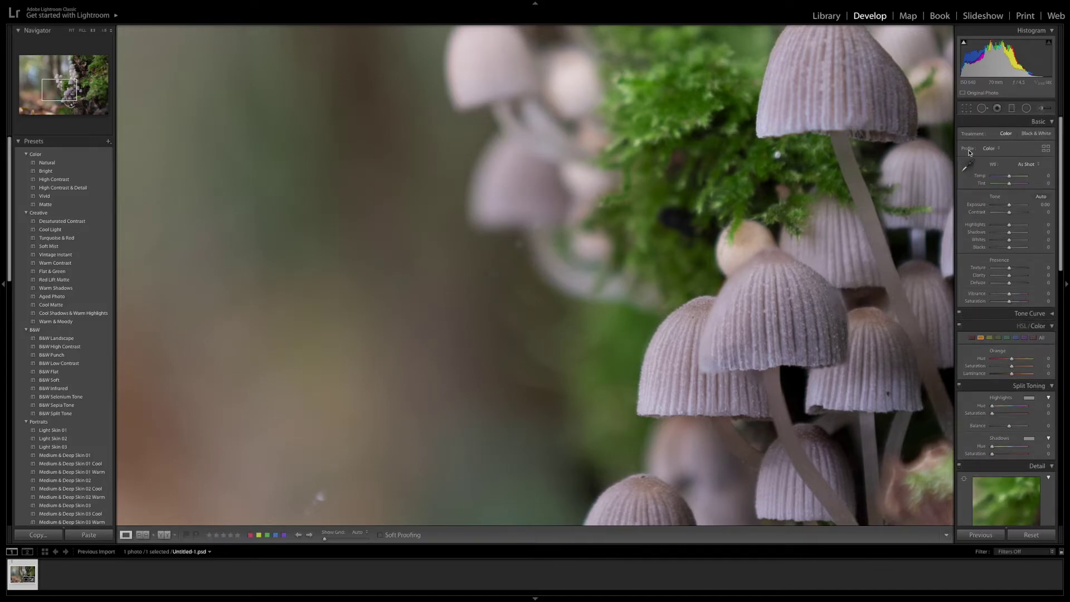
Try to clone out the remaining speck below the blurred caps, moving the source onto the plain background beneath it
left_click(982, 108)
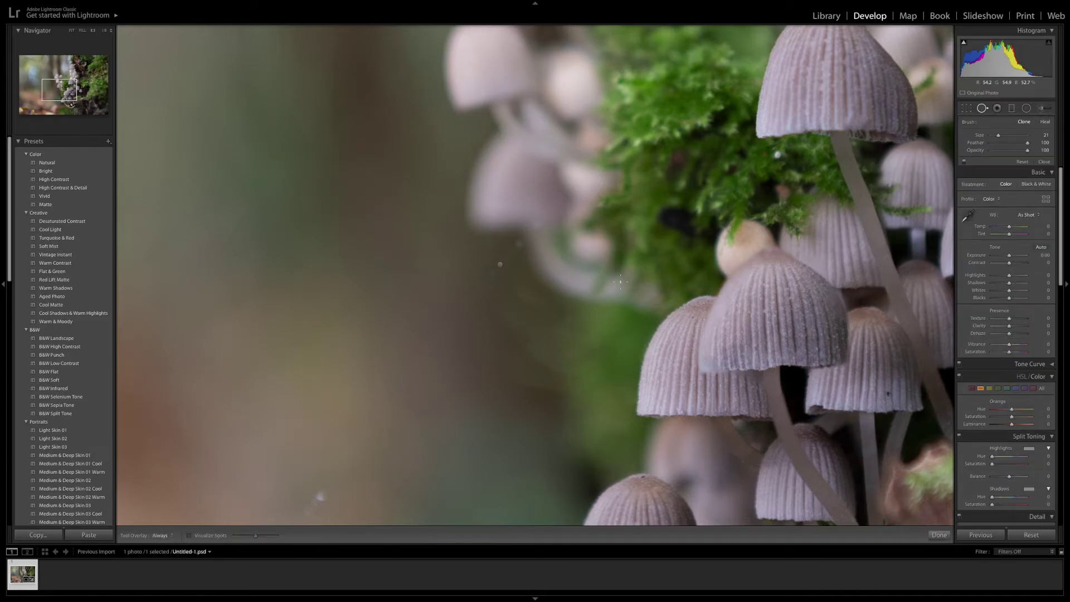
left_click(494, 284)
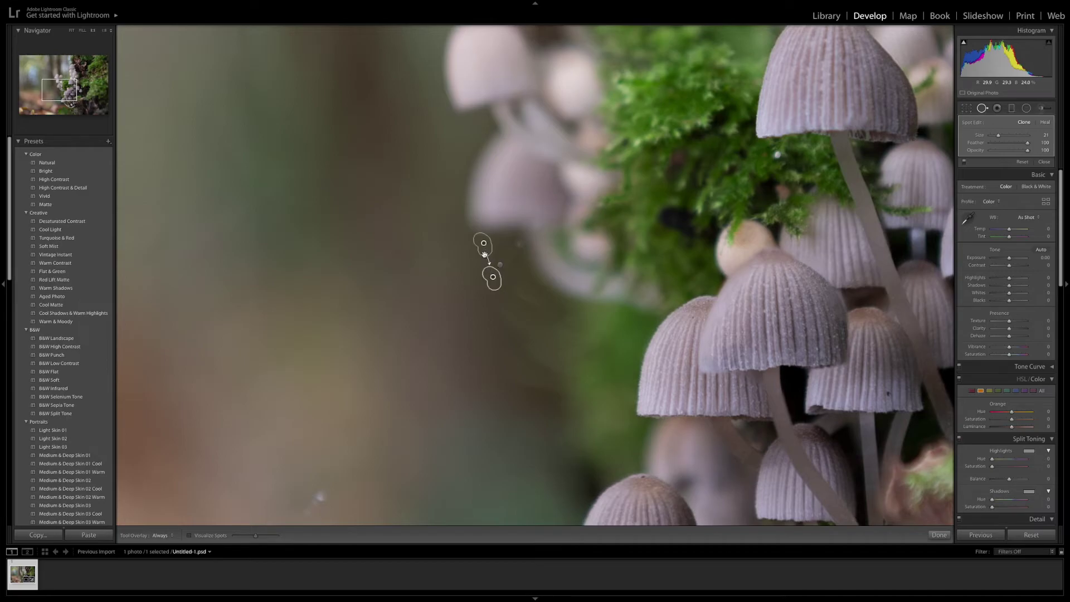
left_click_drag(484, 251, 482, 299)
key("q")
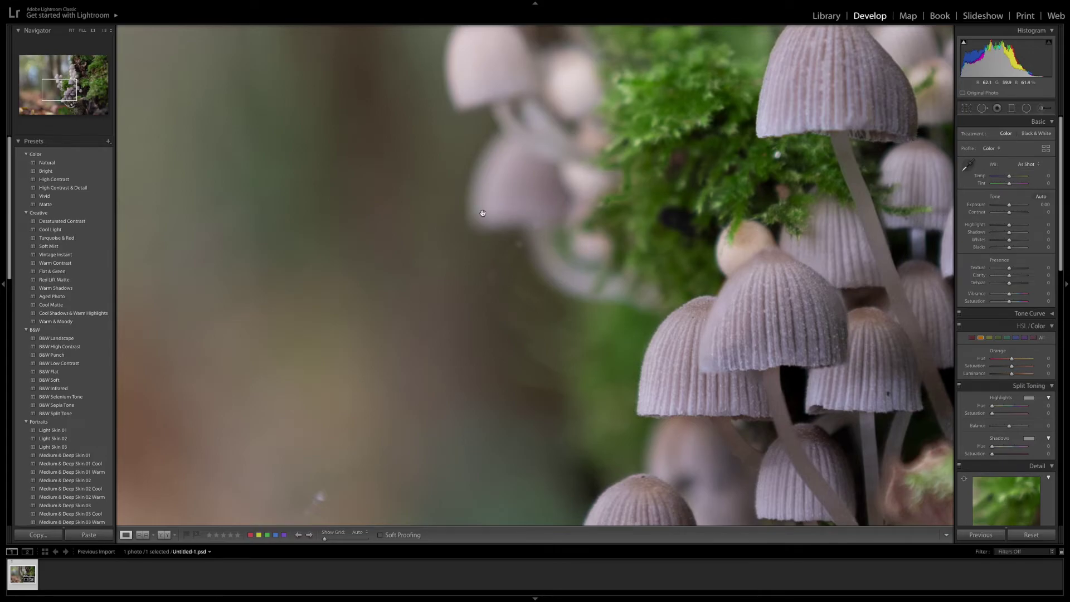
Undo the last spot removal on the speck below the blurred caps
mouse_move(110, 3)
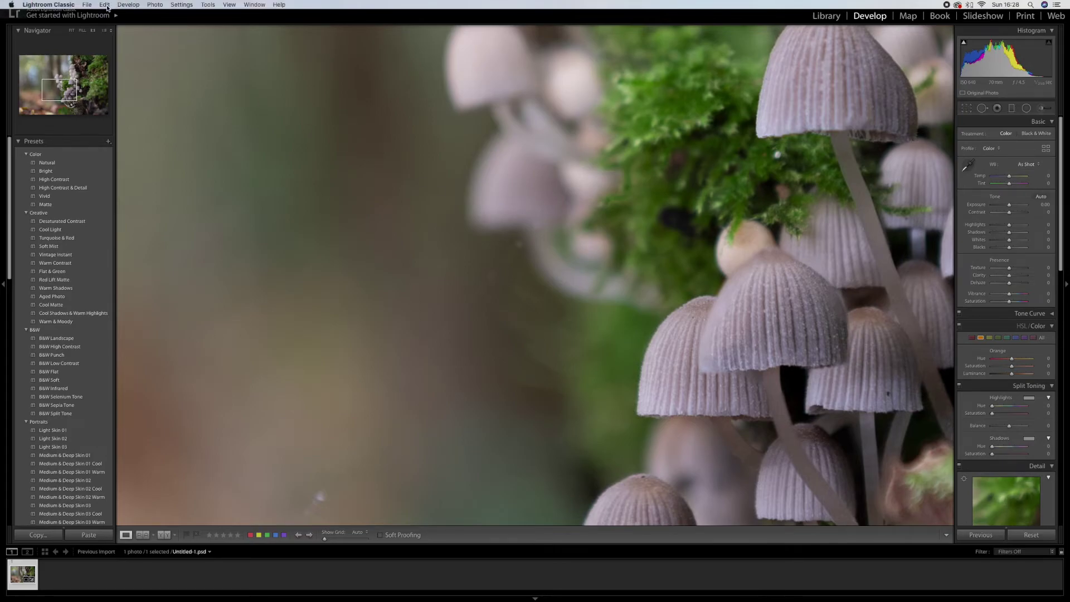
left_click(107, 5)
left_click(112, 16)
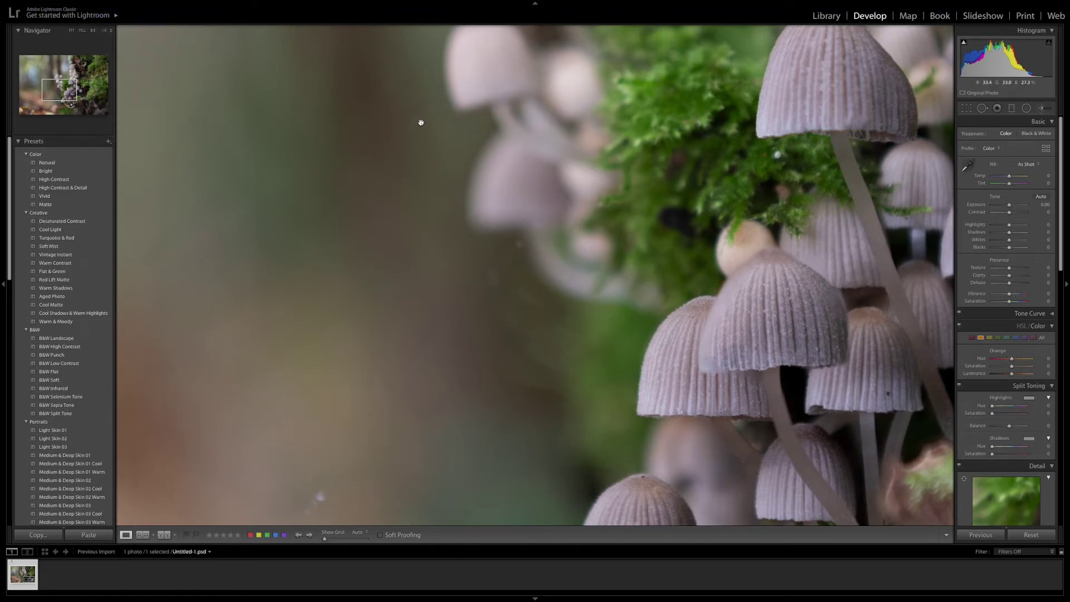
mouse_move(113, 3)
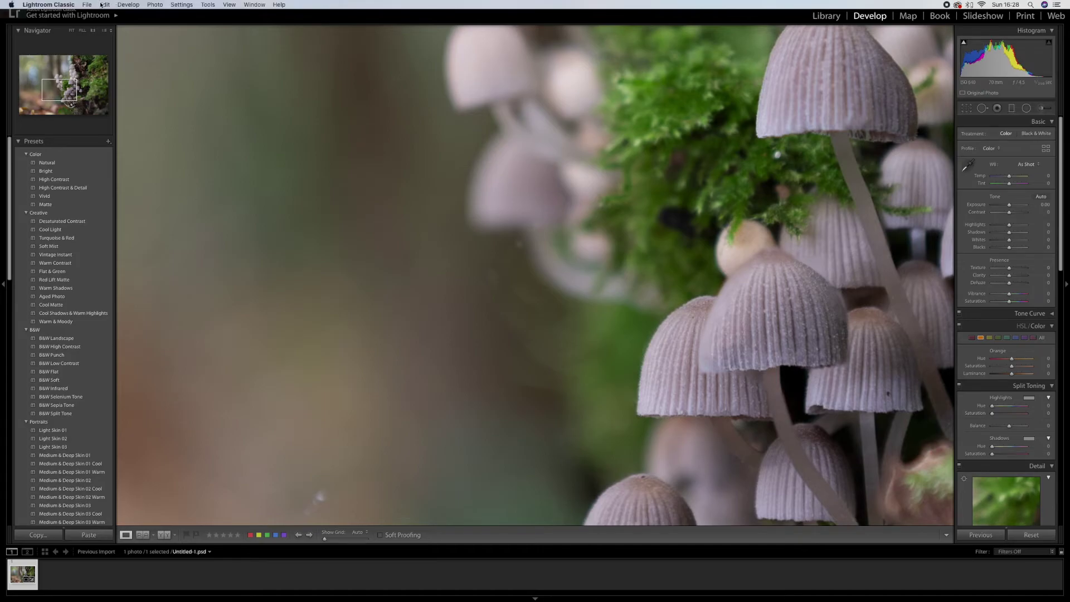
left_click(104, 5)
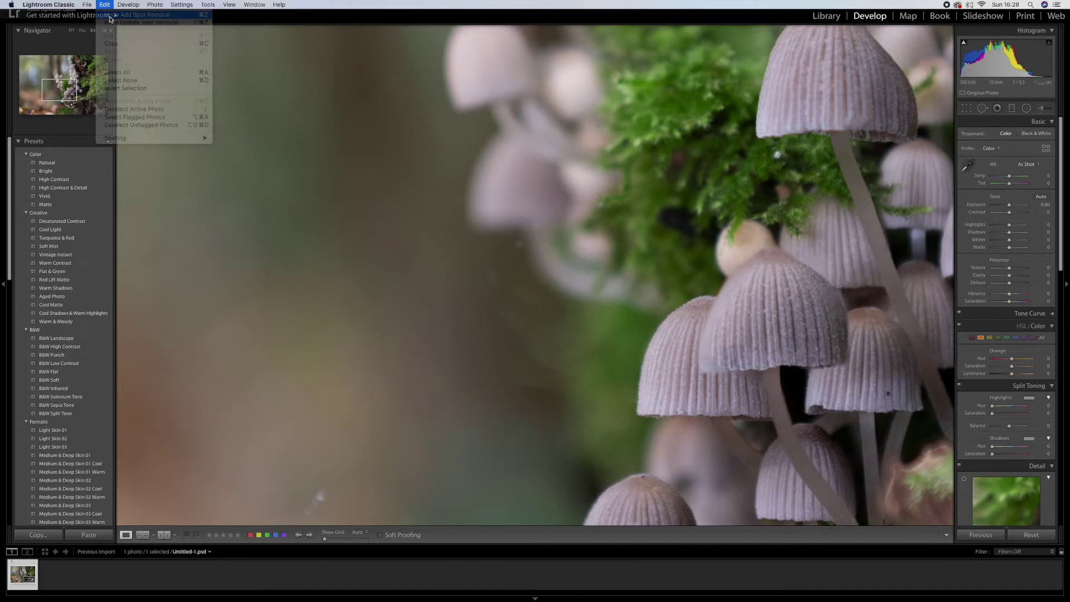
left_click(112, 15)
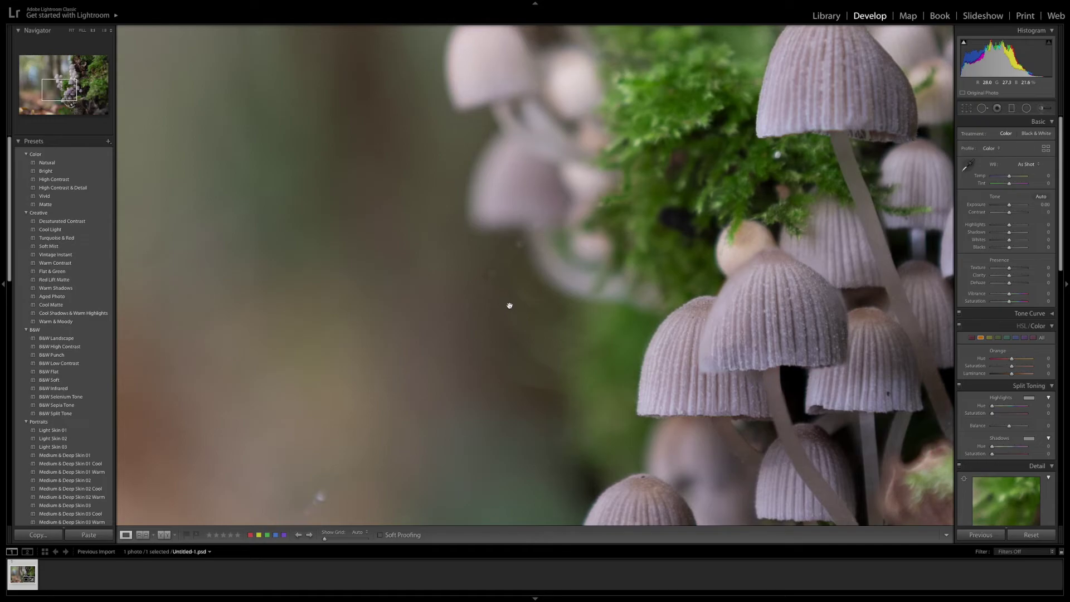
Clone out the small whitish mark in the blurred background beside the lowest mushroom, using Spot Removal
left_click_drag(399, 468, 539, 267)
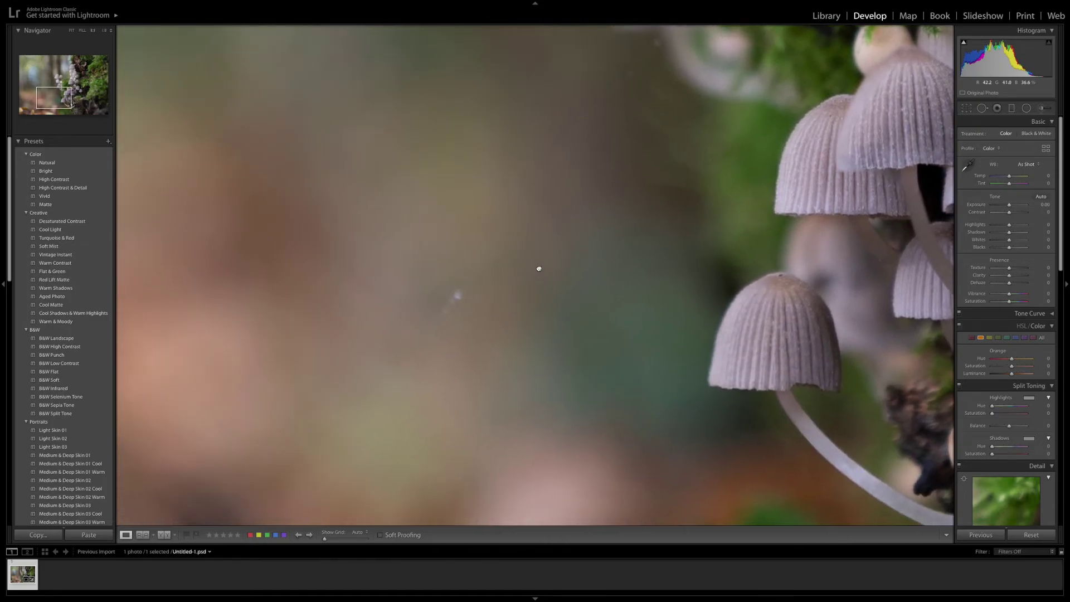
left_click(744, 179)
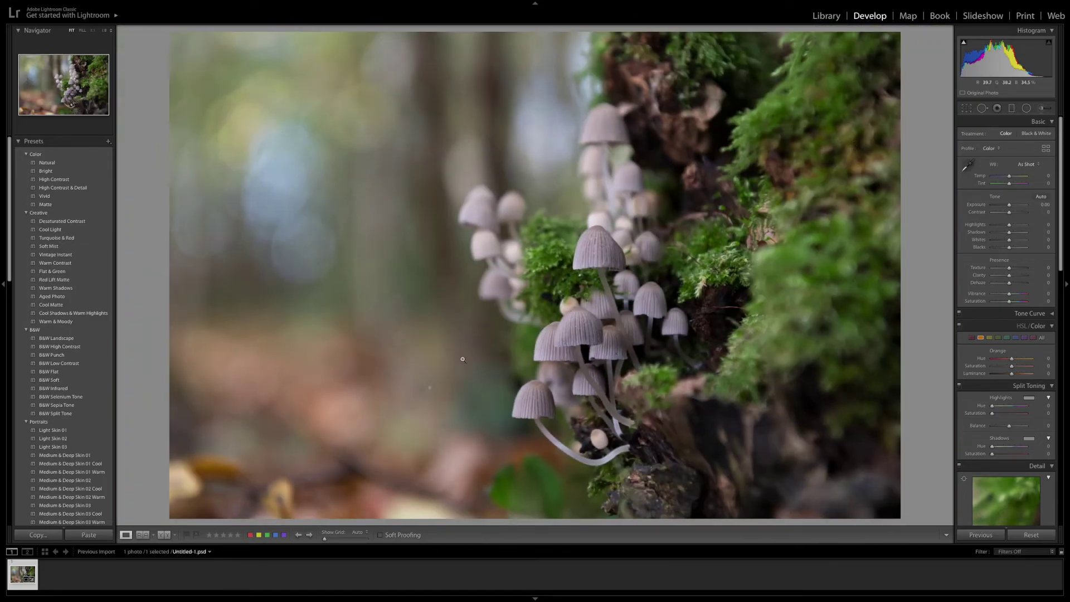
left_click(446, 382)
left_click_drag(436, 388, 524, 295)
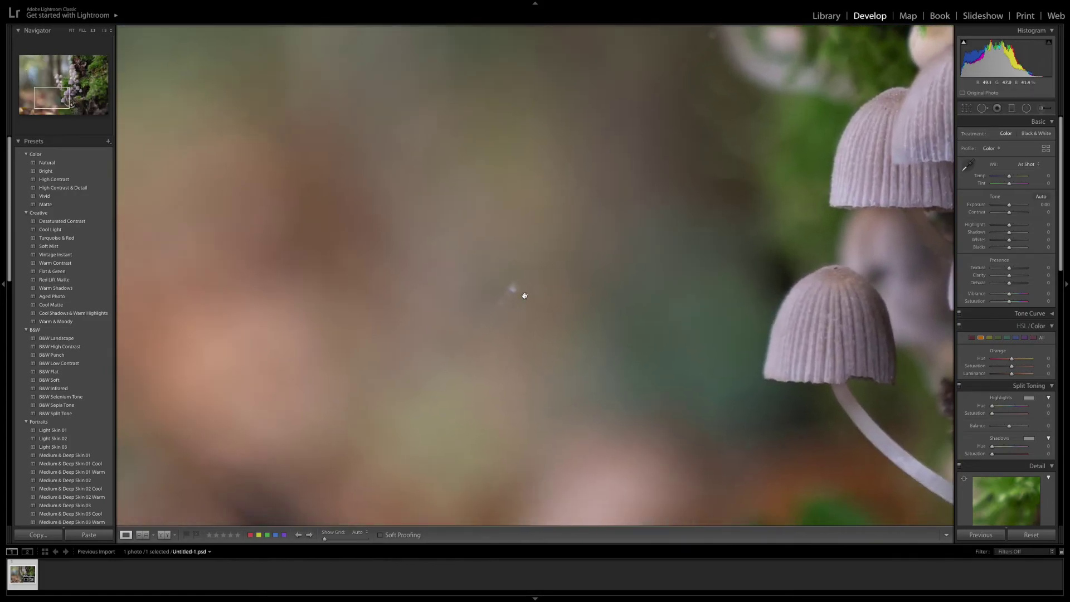
key("q")
mouse_move(519, 293)
left_mouse_down()
mouse_move(512, 277)
mouse_move(498, 312)
mouse_move(509, 293)
mouse_move(520, 302)
mouse_move(508, 294)
left_mouse_up()
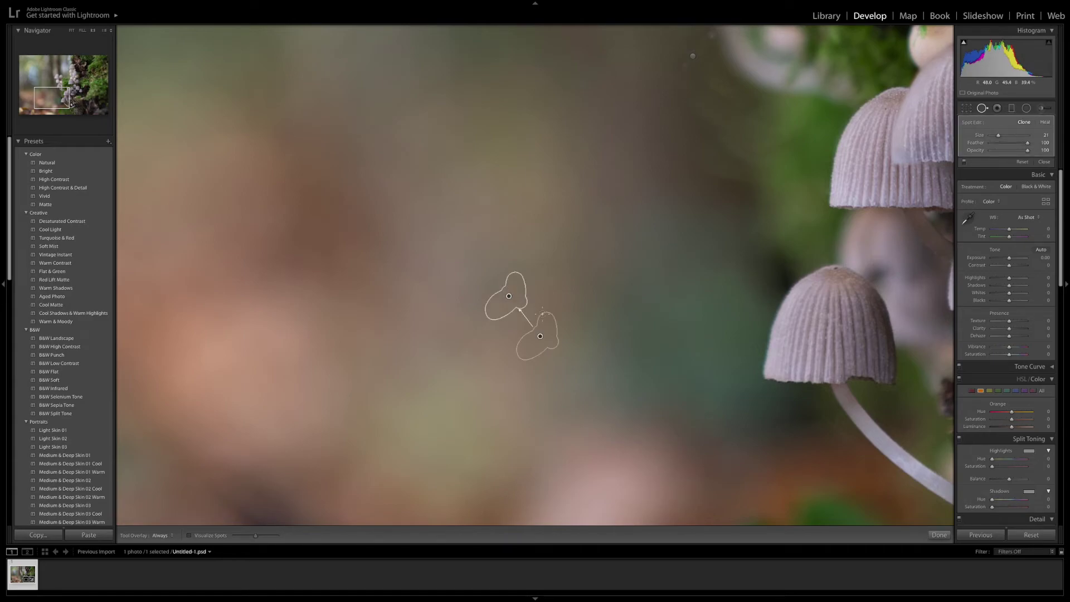
key("q")
Clone over the remaining dotted streak below the blurred caps with Spot Removal at brush size 36, sourcing from the smooth background beneath
left_click(525, 331)
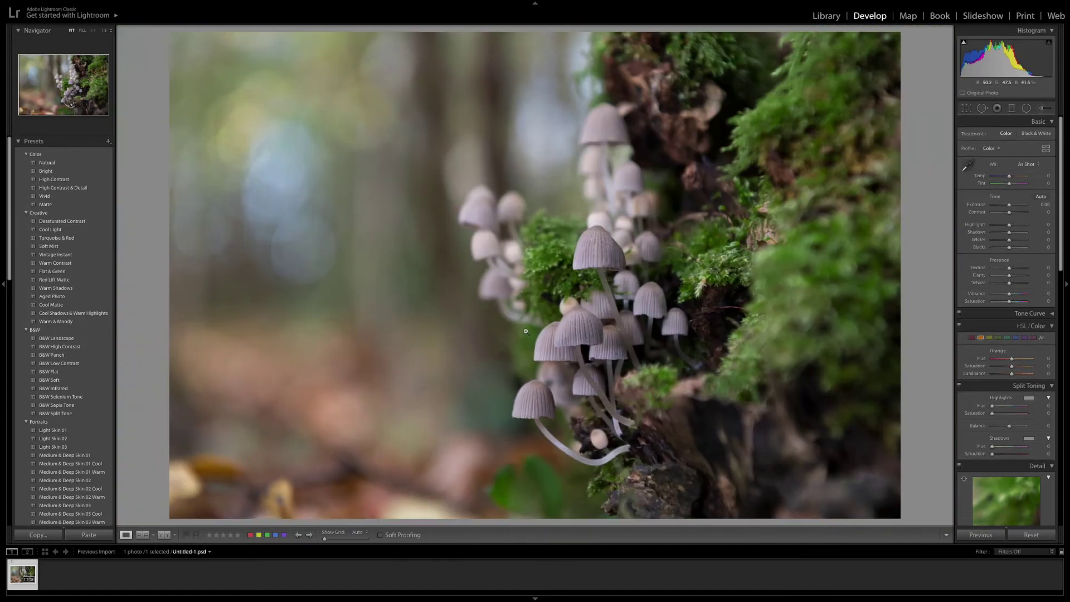
left_click(492, 317)
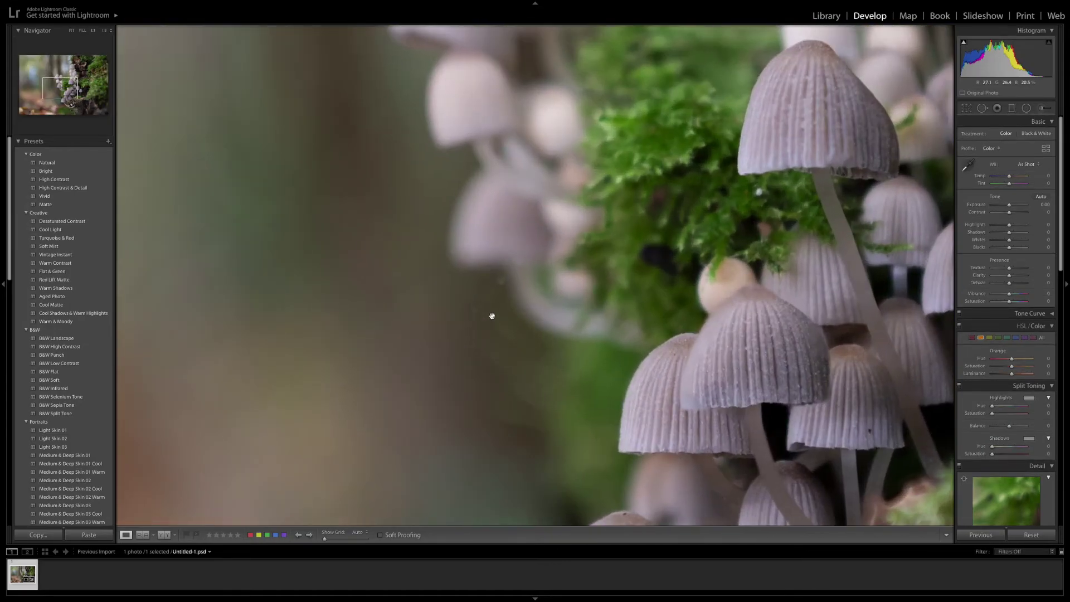
left_click_drag(501, 320, 502, 303)
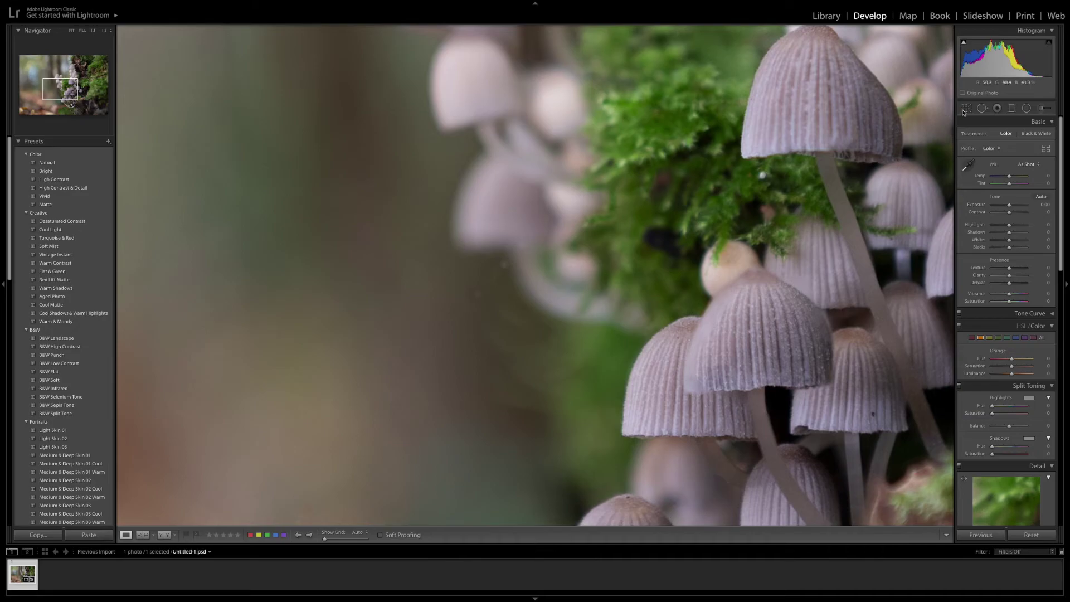
left_click(983, 108)
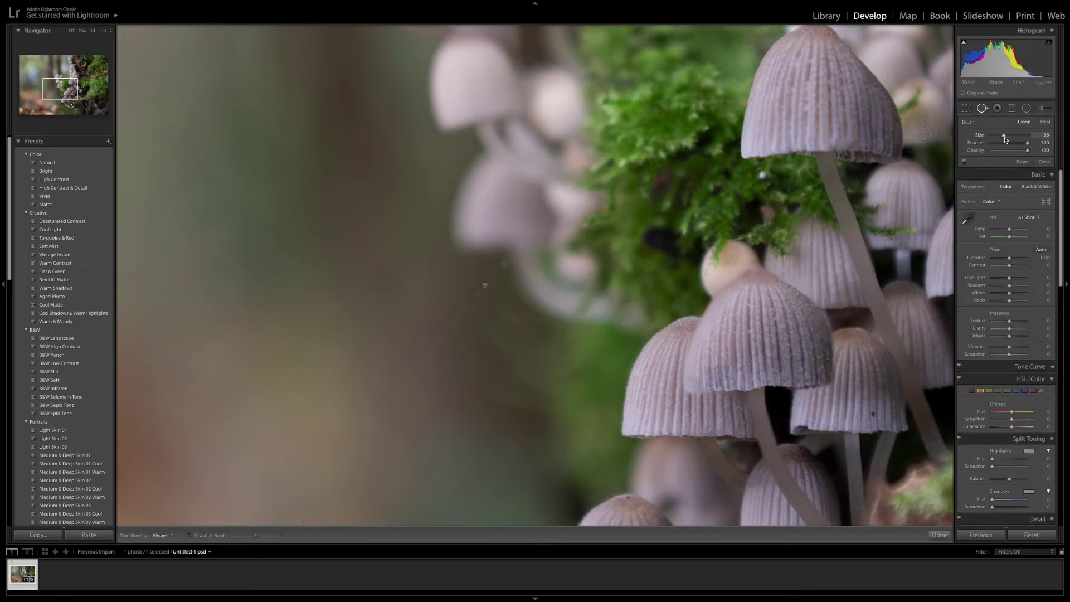
mouse_move(498, 270)
left_mouse_down()
mouse_move(468, 306)
mouse_move(495, 271)
left_mouse_up()
key("Delete")
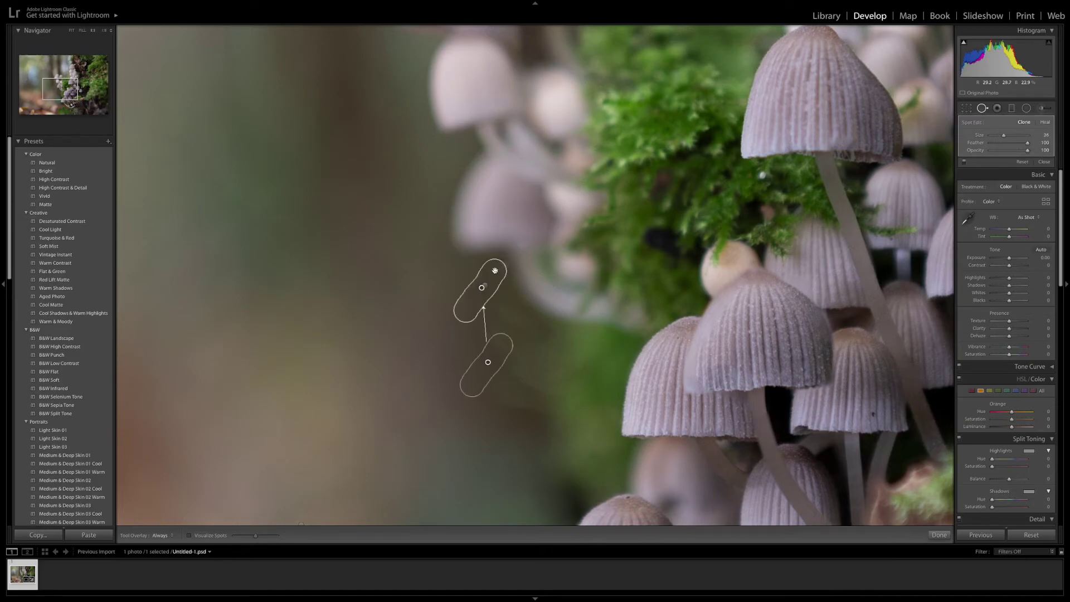
key("q")
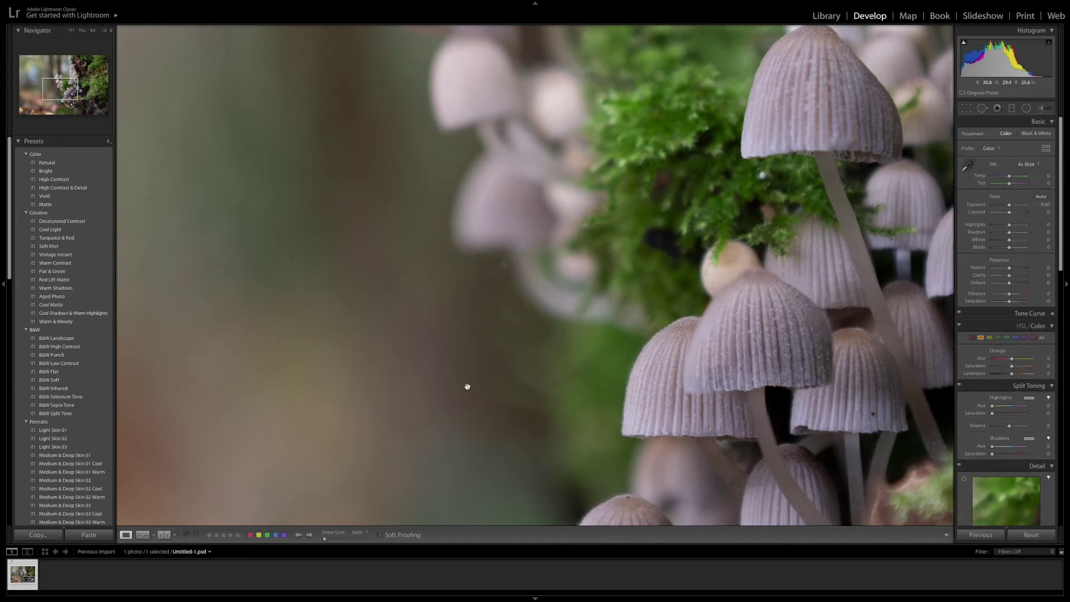
Set the Spot Removal brush size to 16 and clone out the tiny speck just under the lowest blurred cap
left_click(983, 109)
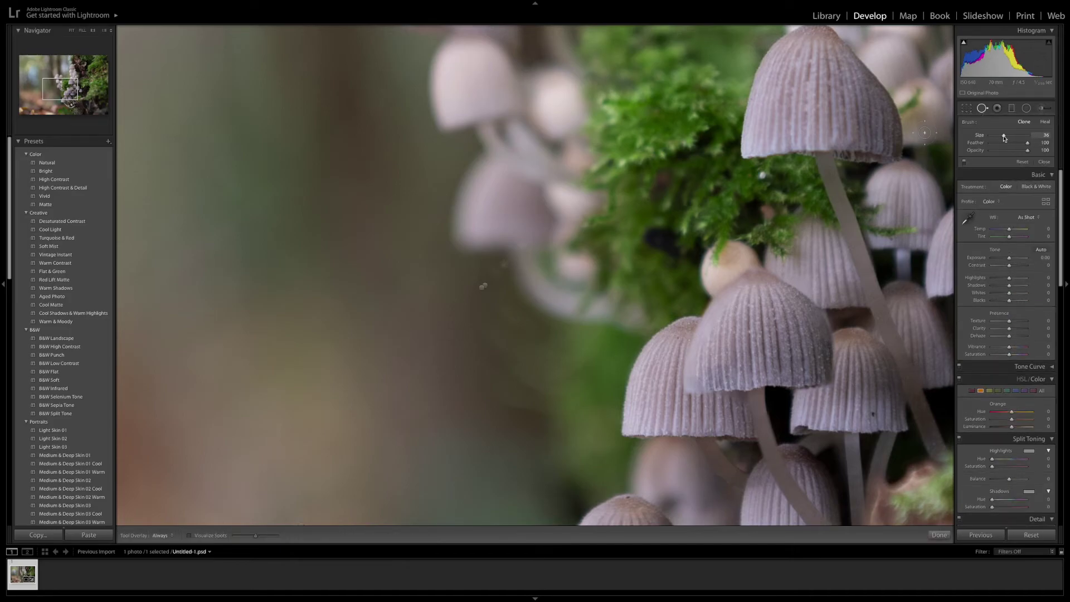
left_click_drag(1005, 138, 998, 138)
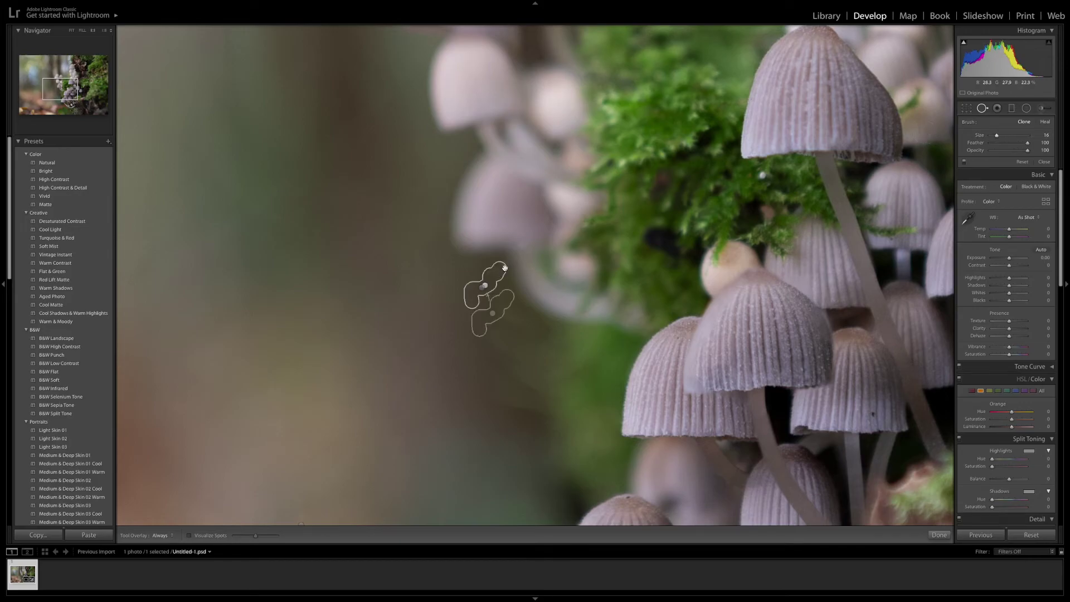
left_click_drag(507, 272, 504, 266)
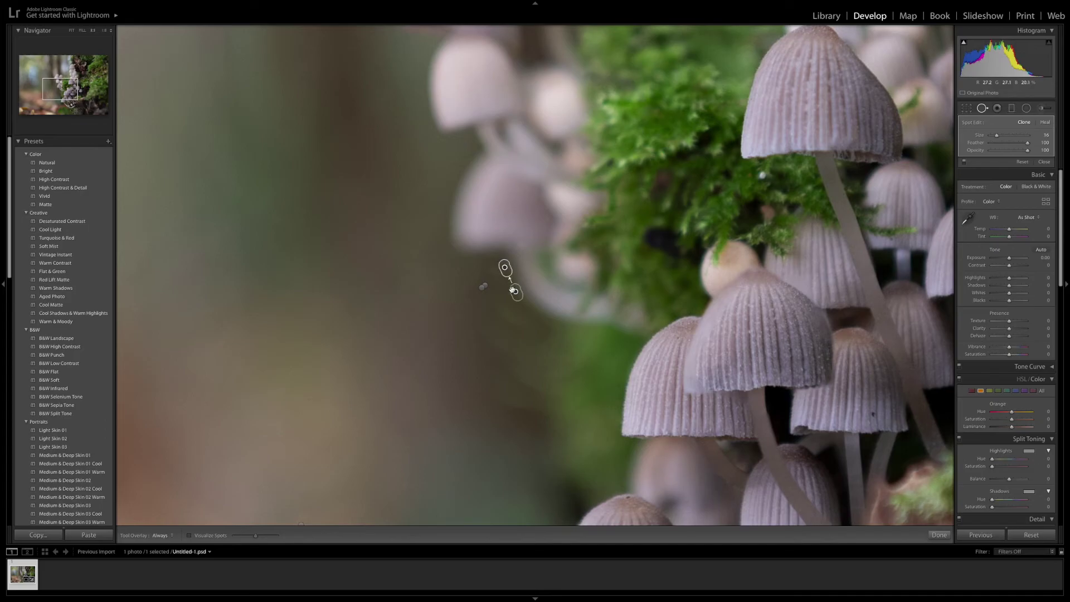
key("q")
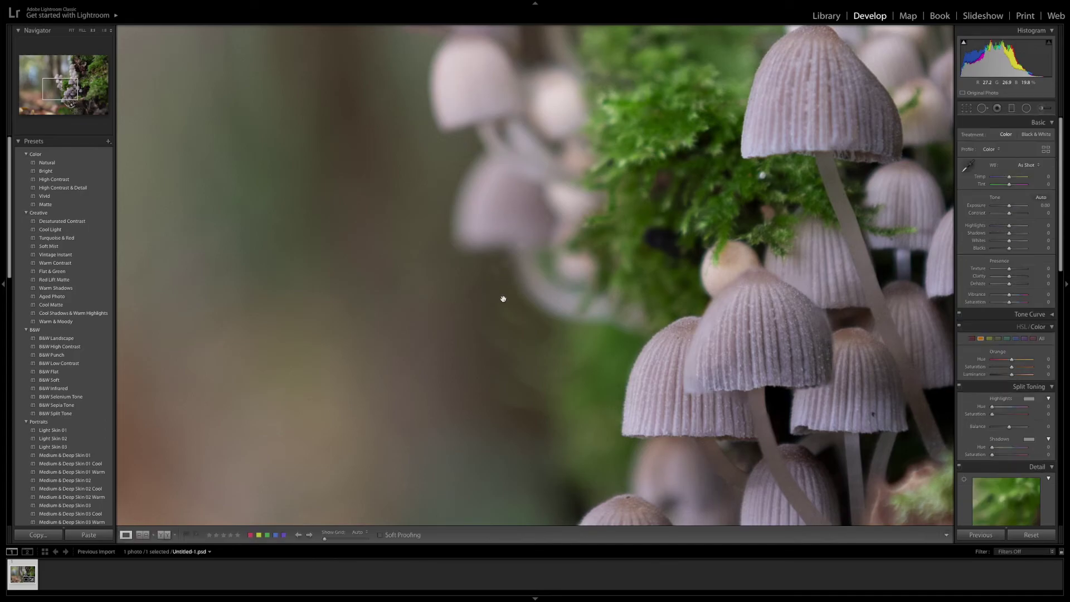
left_click(329, 349)
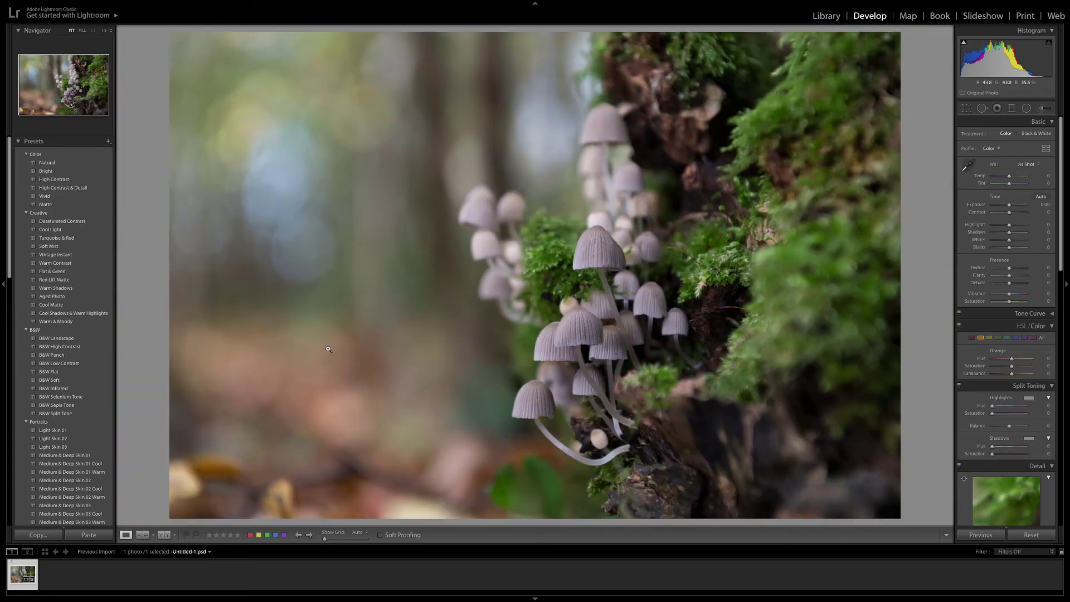
Raise the photo's Texture to +24 and Clarity to +5 while checking the detail in the sharp mushroom caps
left_click(589, 352)
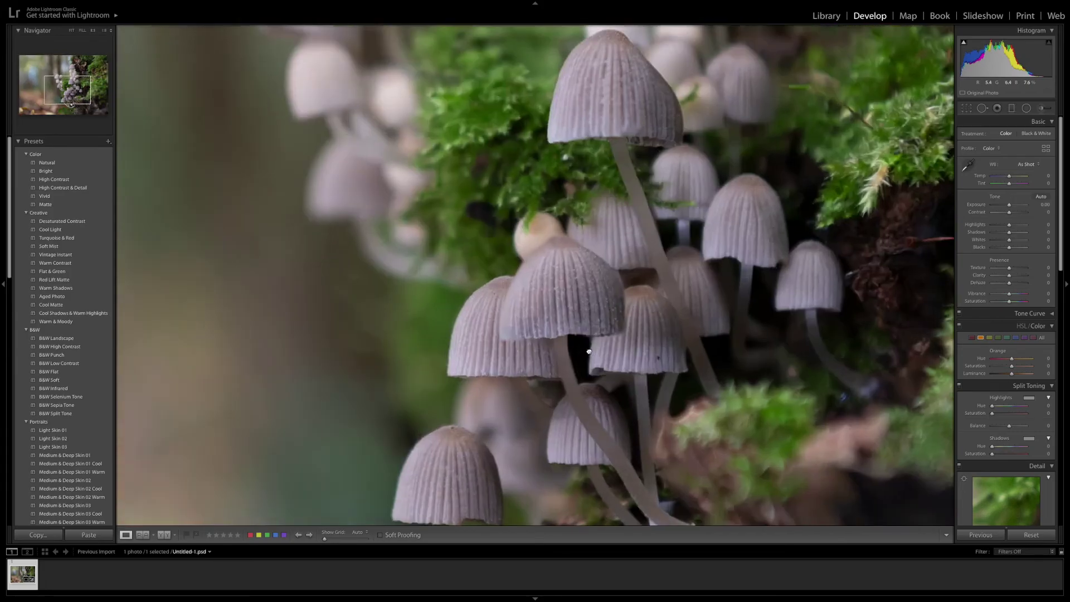
left_click(562, 297)
left_click(561, 296)
left_click_drag(560, 295, 441, 168)
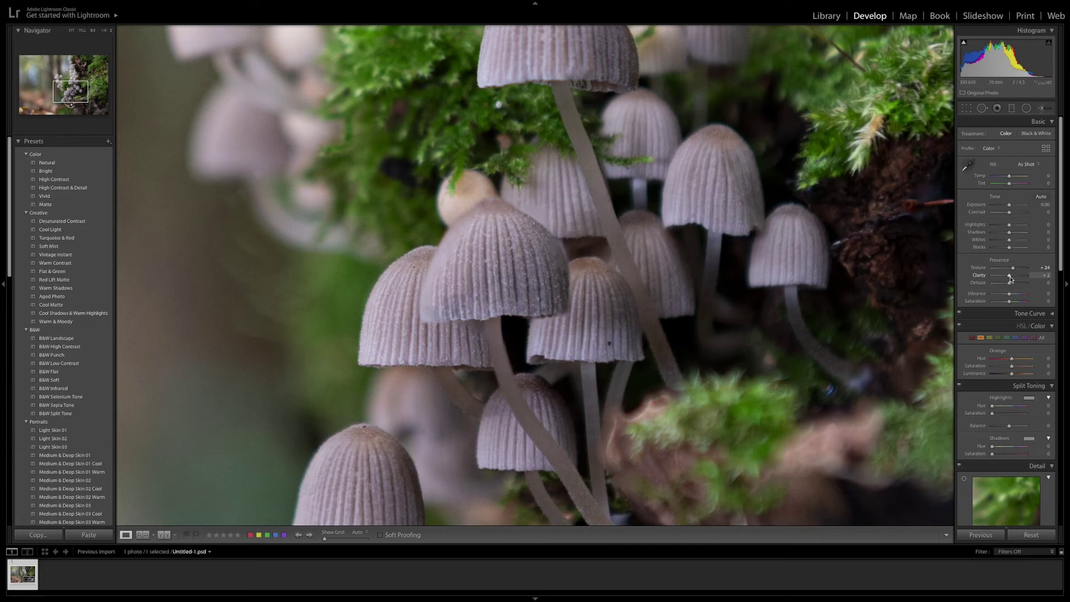
mouse_move(1011, 278)
left_mouse_down()
mouse_move(1028, 277)
mouse_move(1012, 281)
left_mouse_up()
left_click(512, 383)
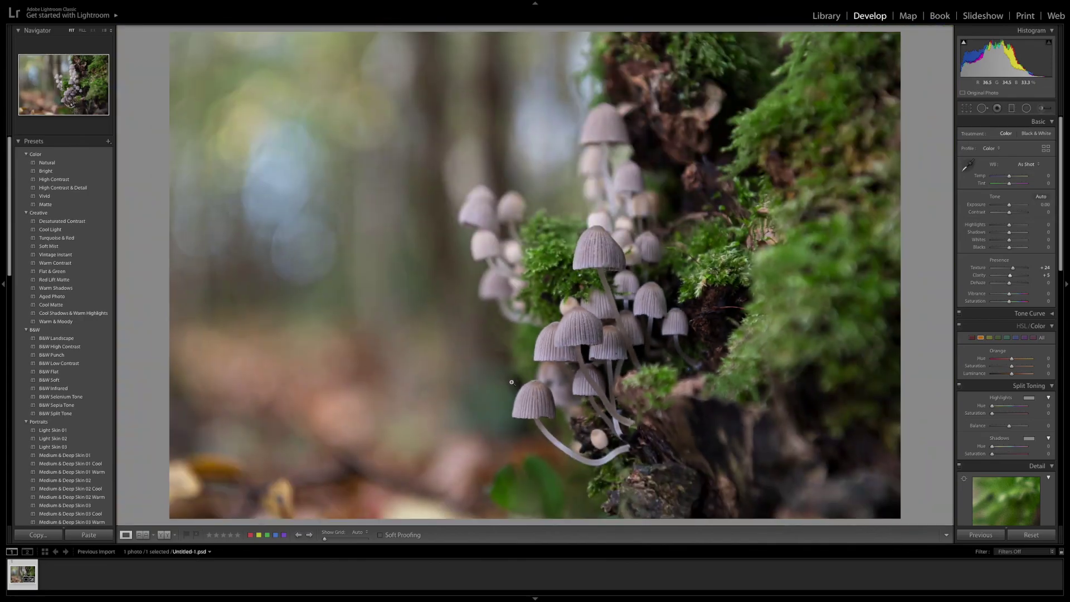
Raise the photo's Whites to +33 and check the mushrooms both close up and in the full frame
left_click(569, 404)
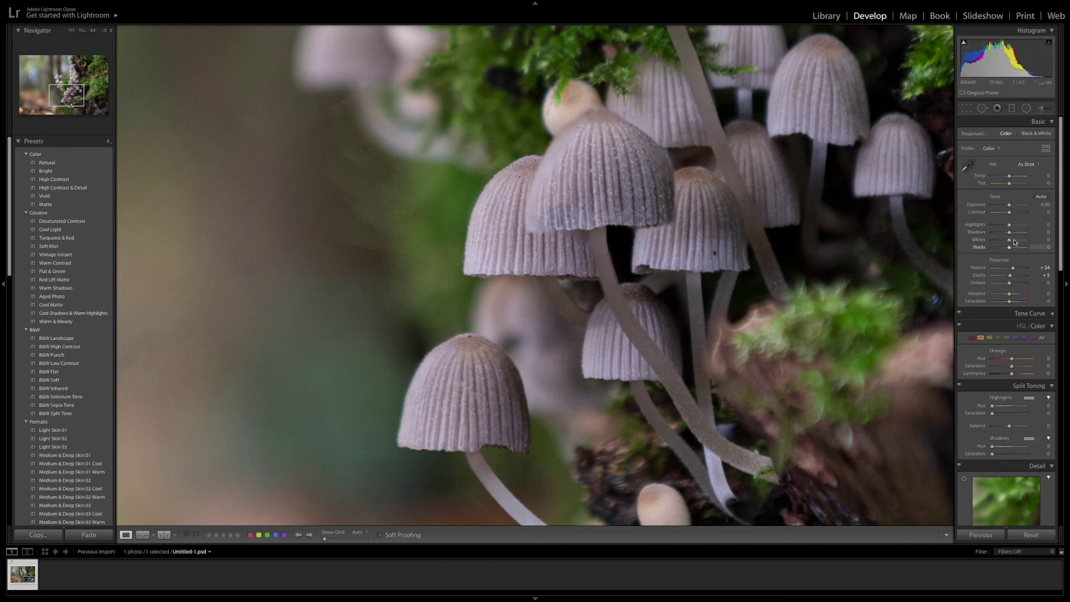
left_click_drag(1011, 242, 1016, 242)
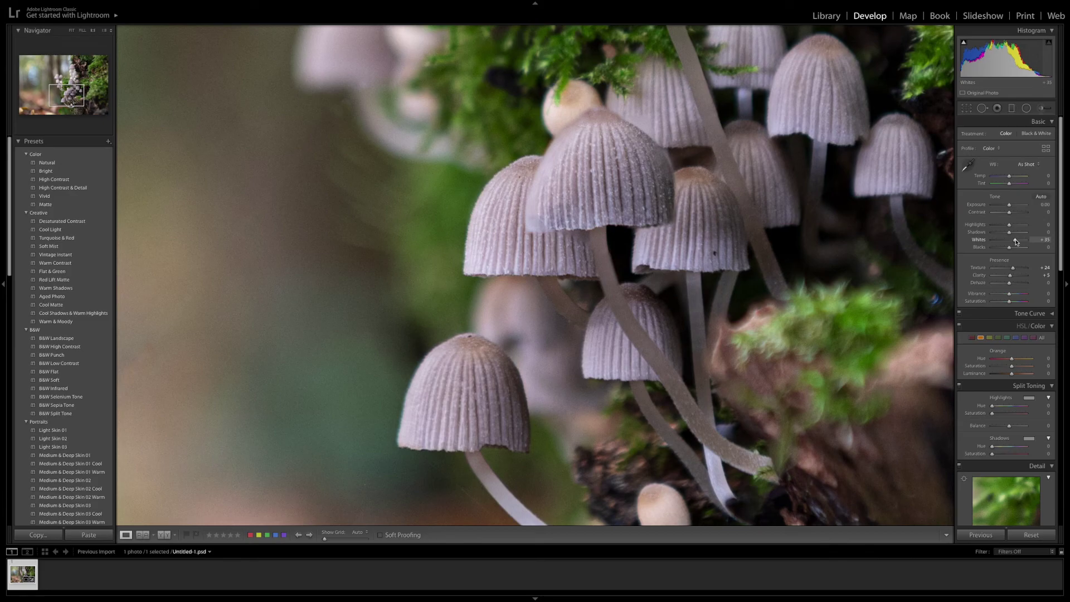
left_click(494, 348)
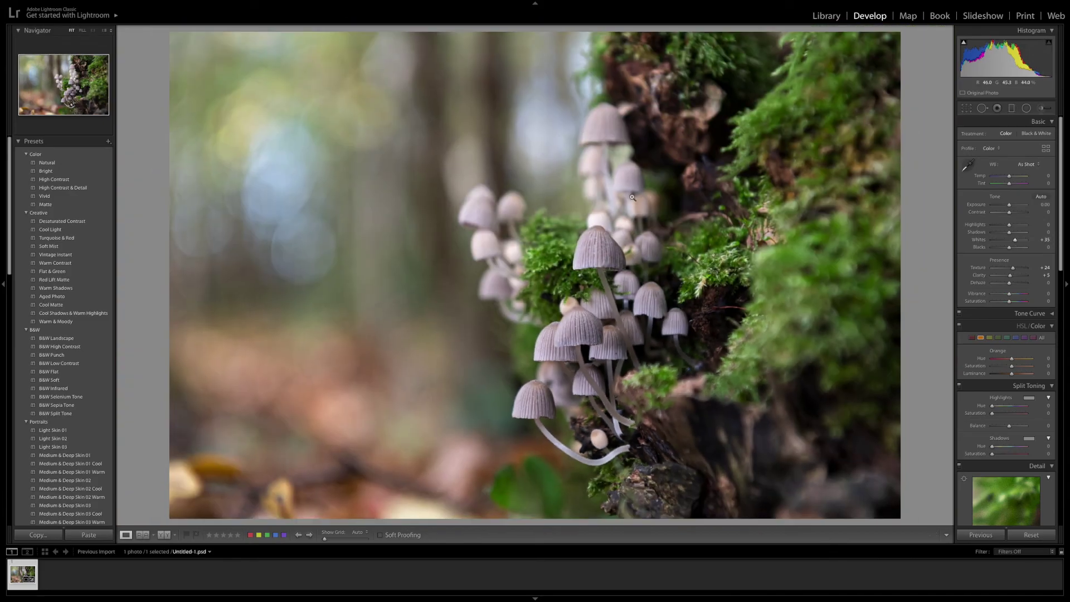
left_click(623, 364)
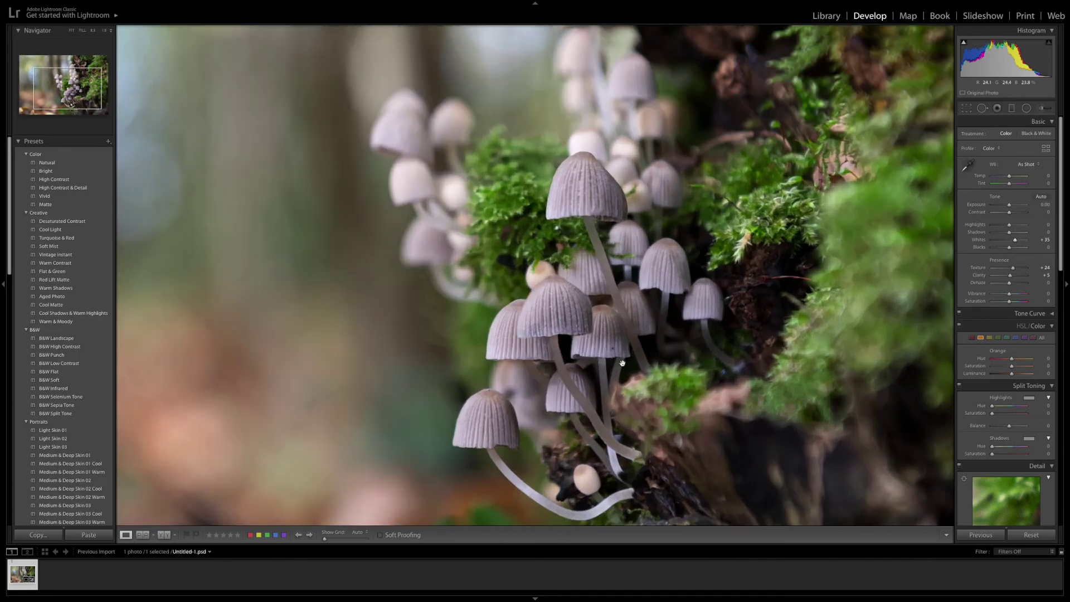